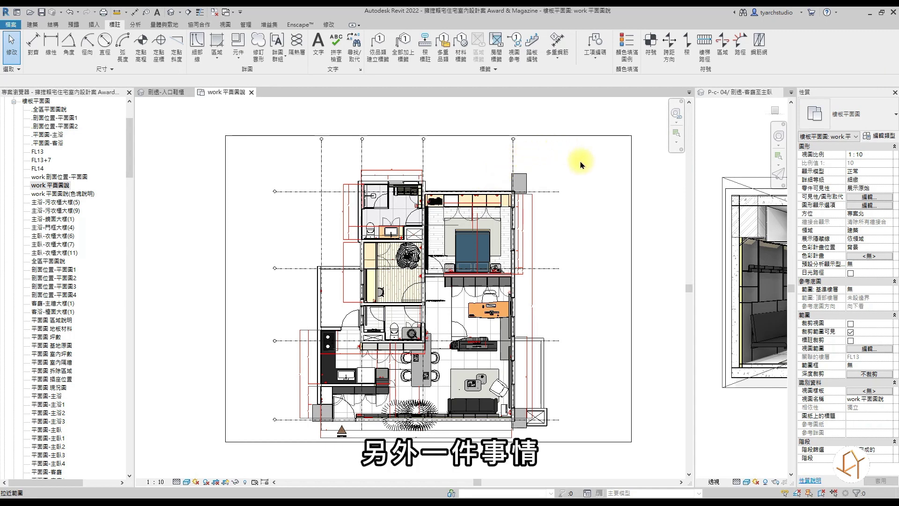
# Close the 剖透-入口鞋櫃 3D view and resize the floor plan pane beside the perspective.
pyautogui.click(157, 92)
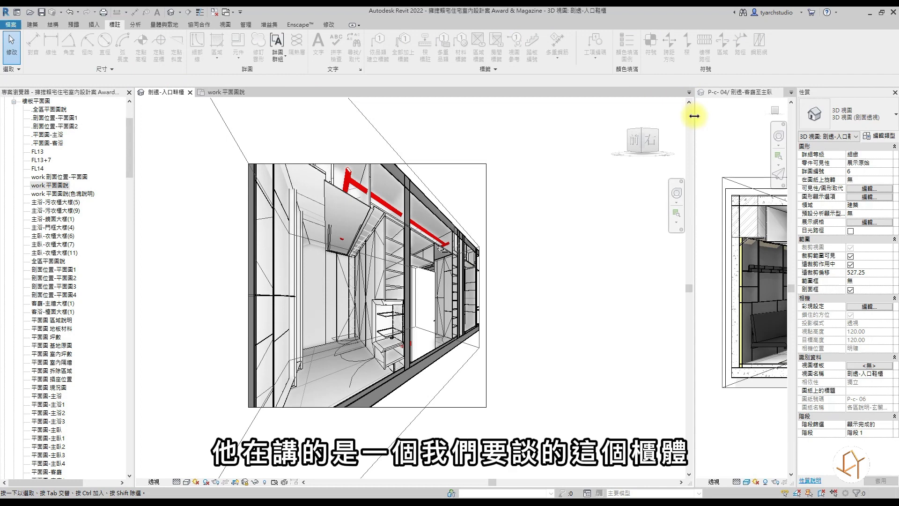
pyautogui.moveTo(694, 116); pyautogui.dragTo(403, 117)
pyautogui.click(190, 92)
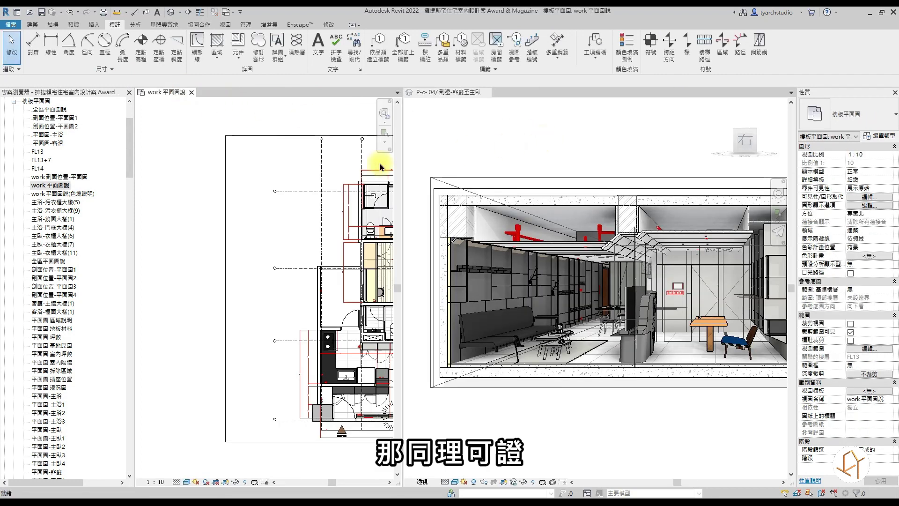
# Activate the P-c-04 section perspective and zoom it to fit.
pyautogui.scroll(-5, 258, 204)
pyautogui.click(529, 167)
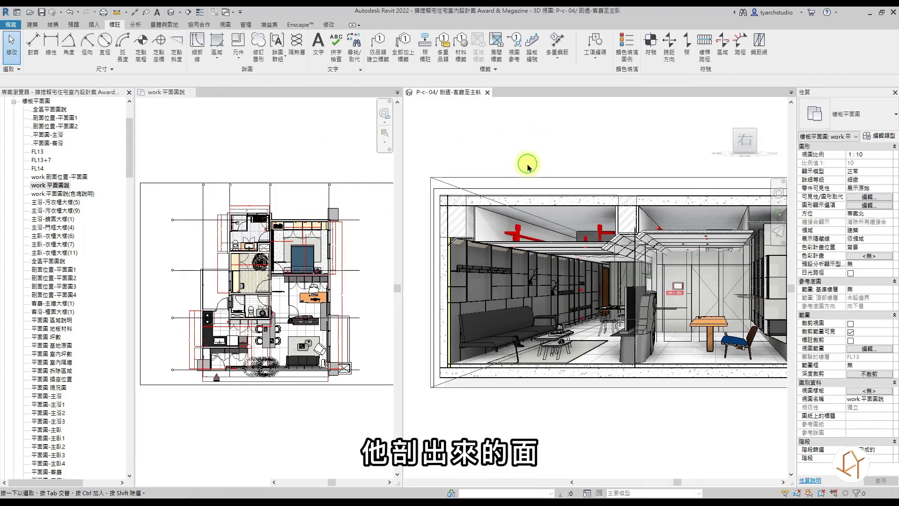
pyautogui.scroll(-3, 626, 259)
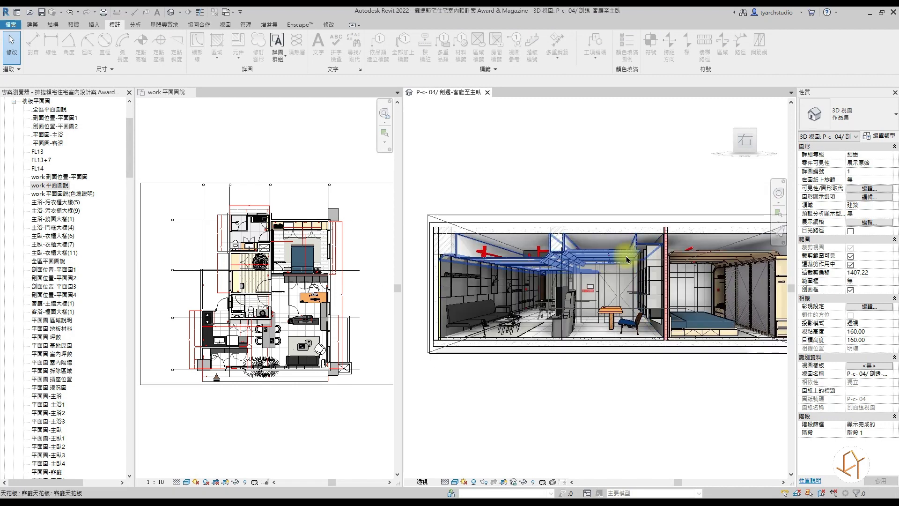
pyautogui.scroll(2, 618, 271)
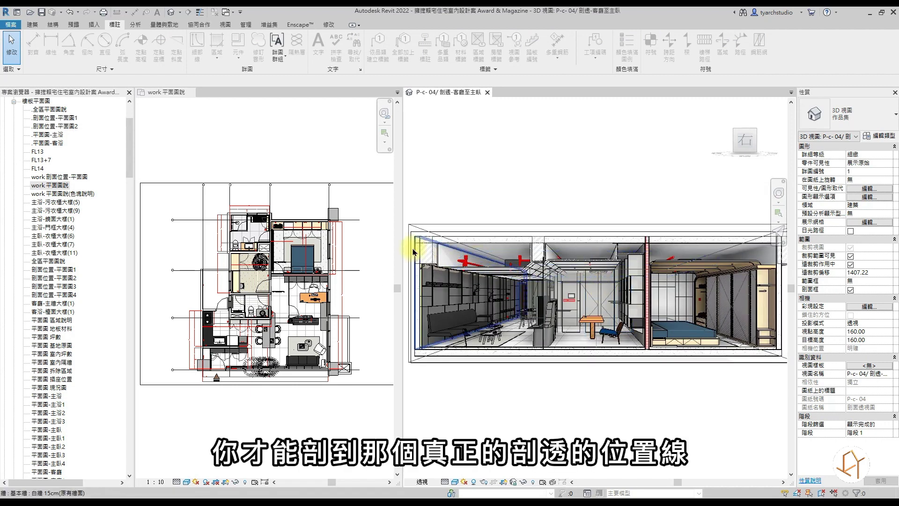
# Select the P-c-04 section box to show its outline over the bedroom area of the plan.
pyautogui.click(475, 228)
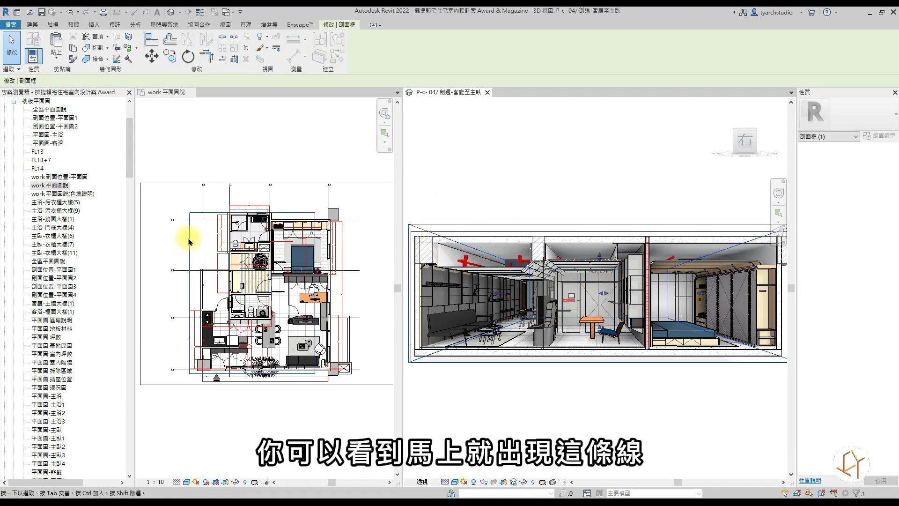
pyautogui.scroll(3, 316, 238)
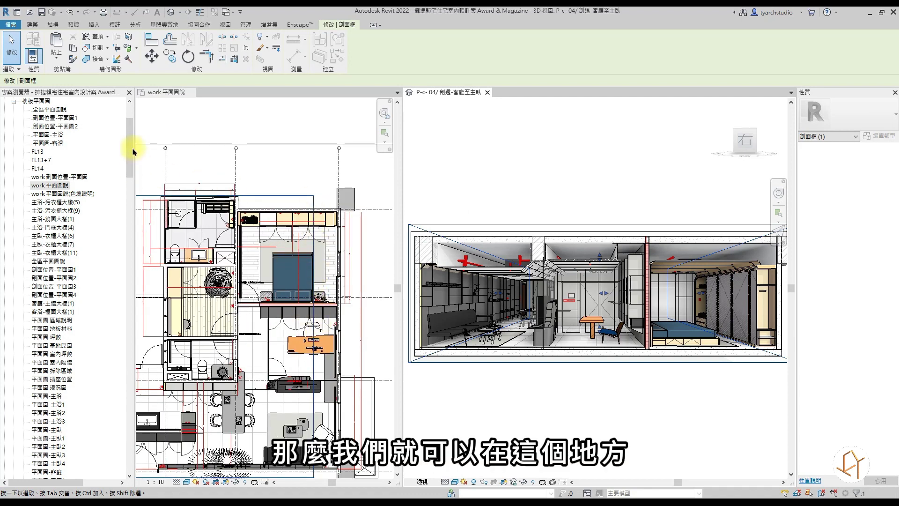
pyautogui.click(224, 139)
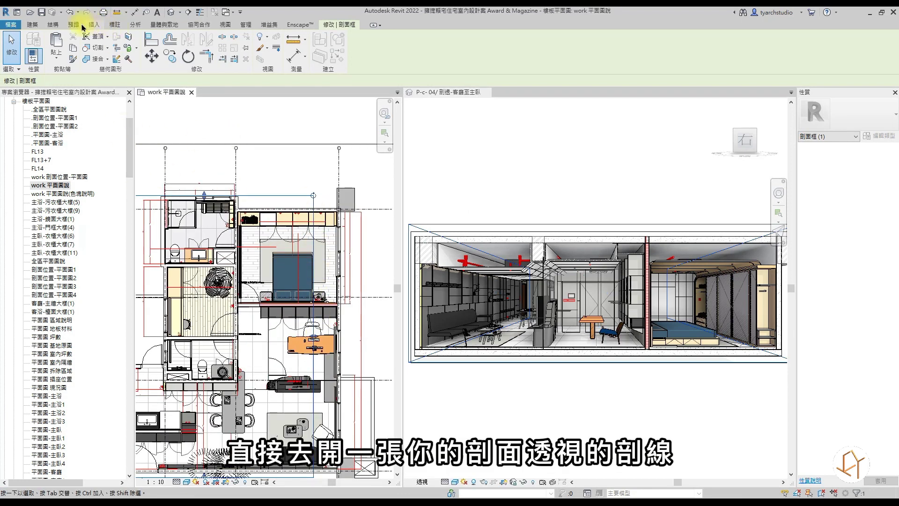
pyautogui.click(32, 24)
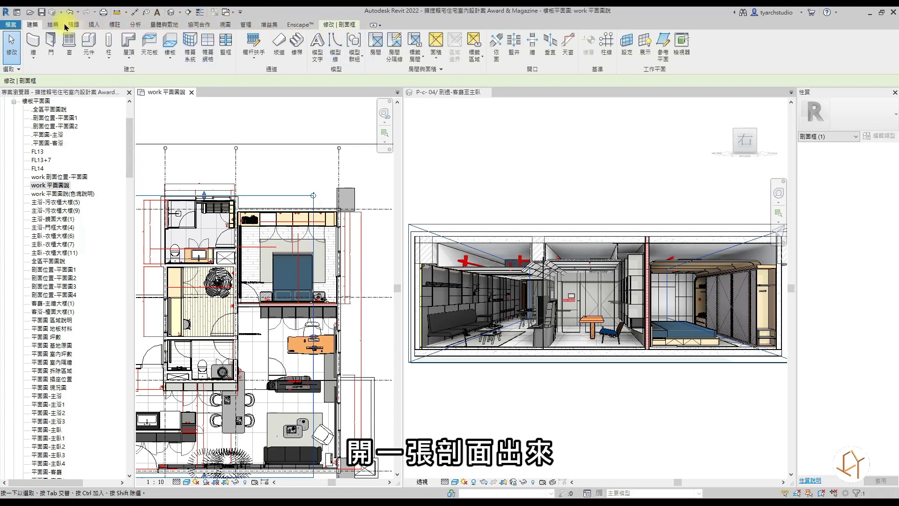
pyautogui.click(230, 24)
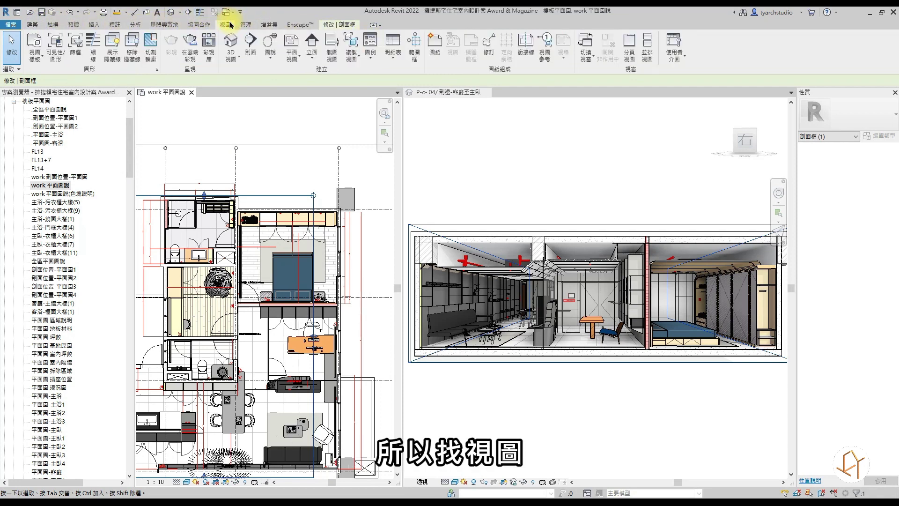
# Start drawing a new section across the plan, then cancel it.
pyautogui.click(248, 42)
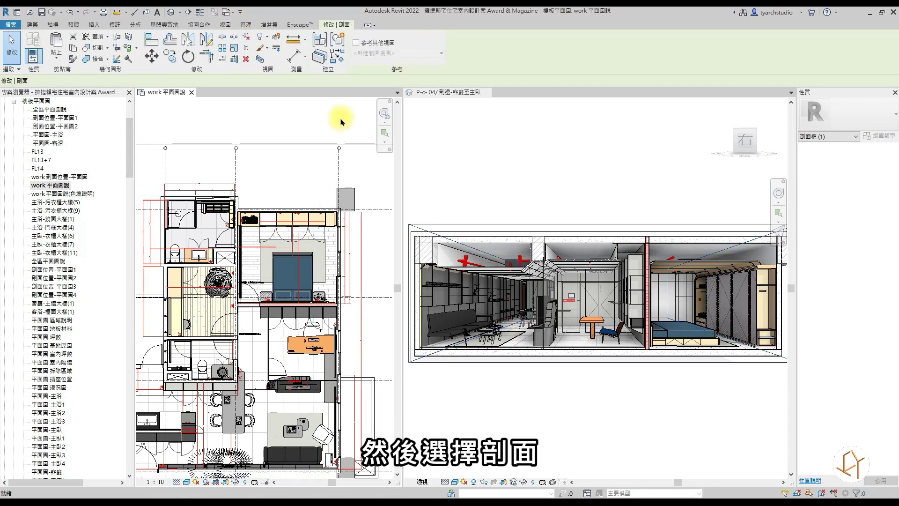
pyautogui.click(312, 194)
pyautogui.click(330, 332)
pyautogui.moveTo(318, 429); pyautogui.dragTo(327, 298, button='middle')
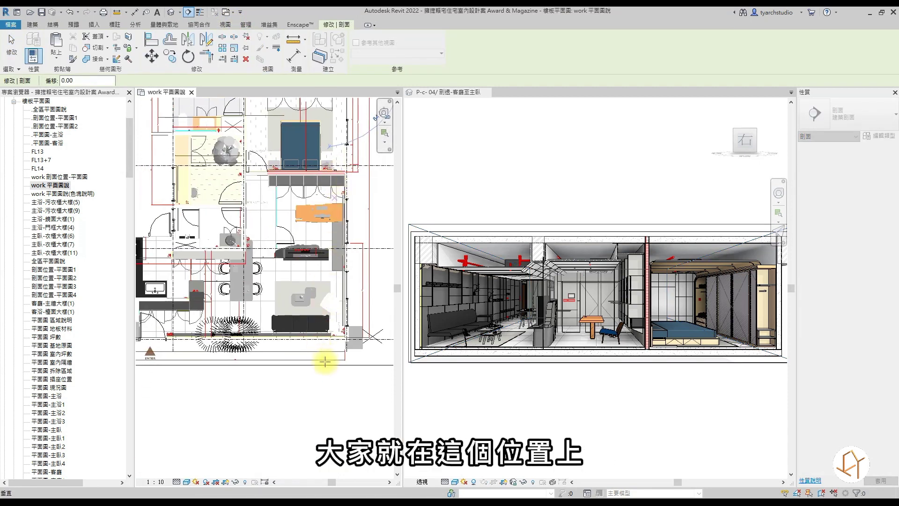
pyautogui.press('Escape')
pyautogui.press('Escape')
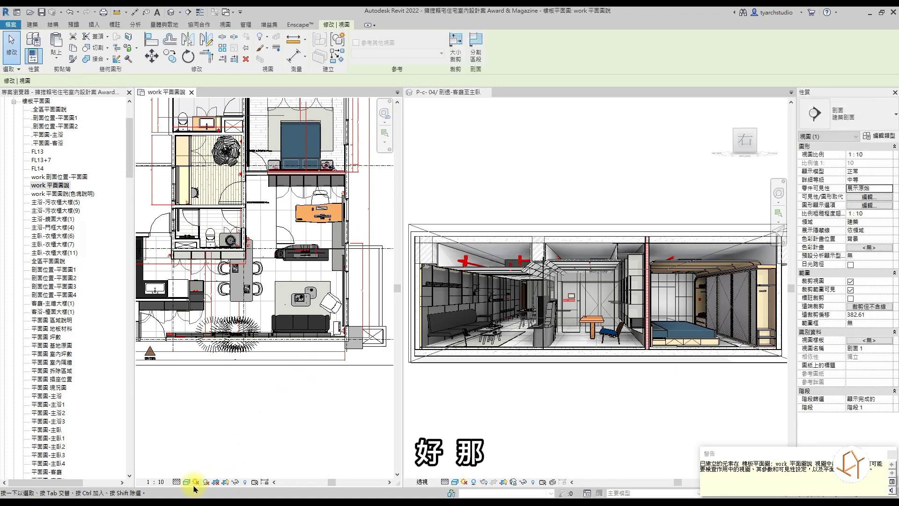
# Reveal hidden elements and unhide the whole section category.
pyautogui.click(244, 480)
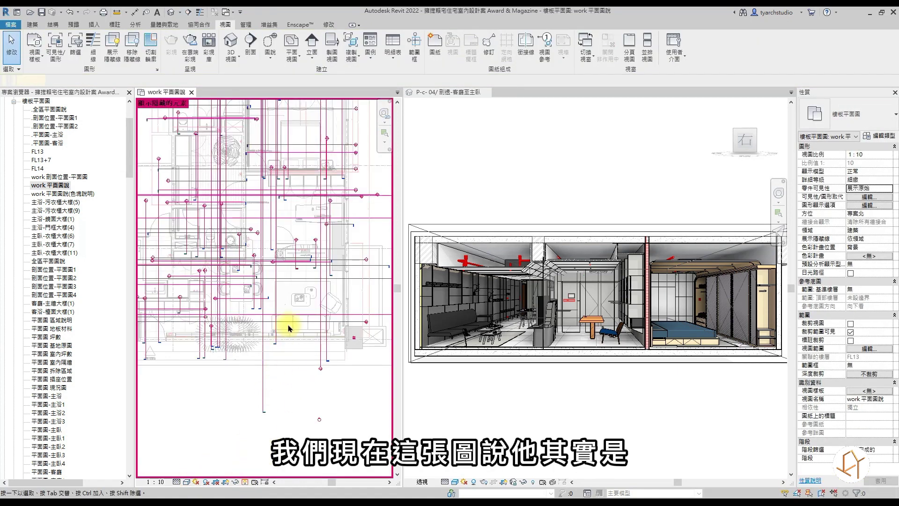
pyautogui.click(318, 310)
pyautogui.click(537, 49)
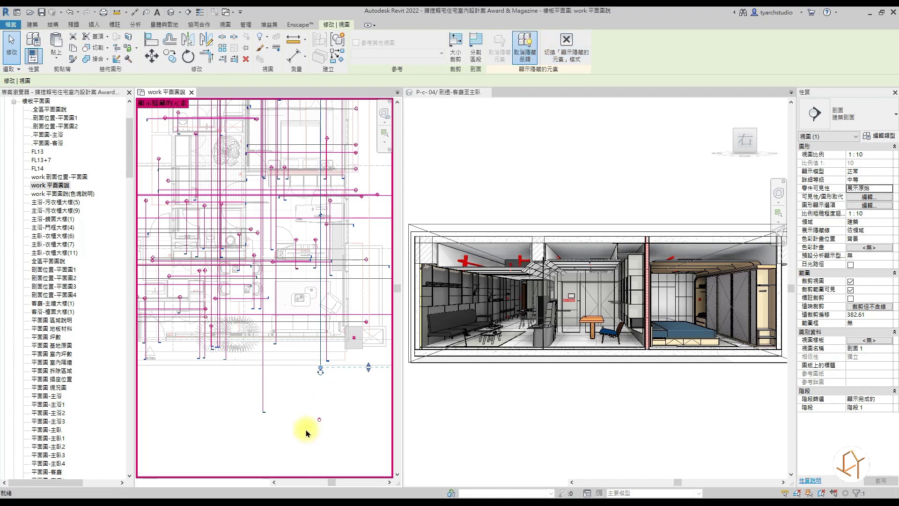
pyautogui.click(291, 373)
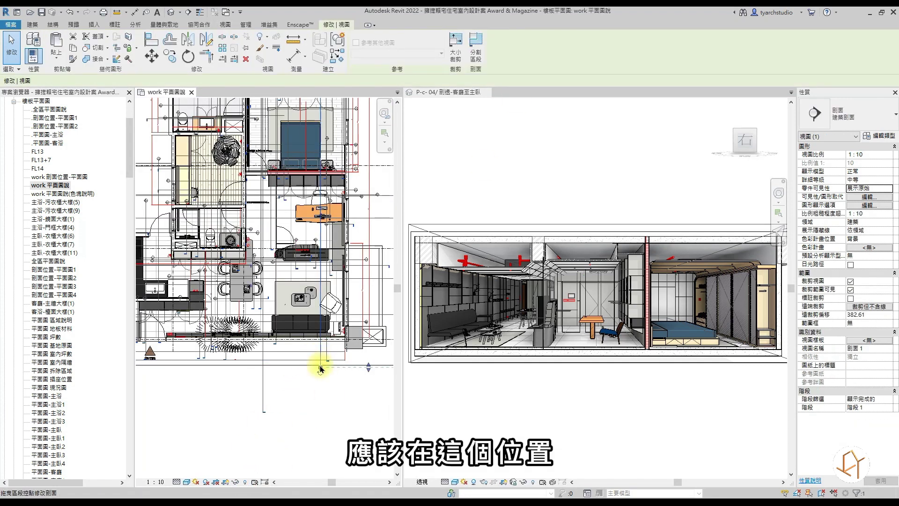
# Stretch section 剖面 1's line upward and downward across the floor plan.
pyautogui.scroll(-2, 318, 381)
pyautogui.click(319, 382)
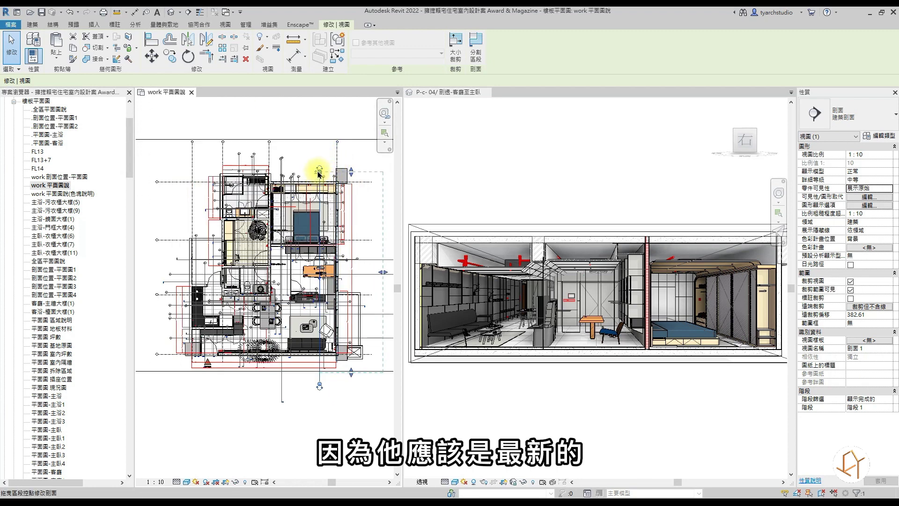
pyautogui.moveTo(318, 174); pyautogui.dragTo(318, 119)
pyautogui.moveTo(319, 385); pyautogui.dragTo(320, 432)
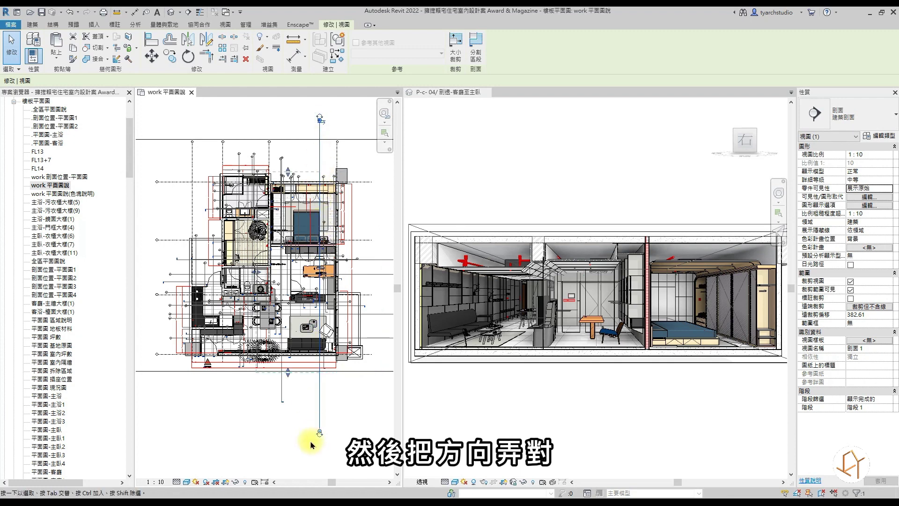
# Select the section line, try a 1:20 plan scale, then undo it.
pyautogui.scroll(4, 313, 426)
pyautogui.press('Escape')
pyautogui.scroll(-3, 313, 421)
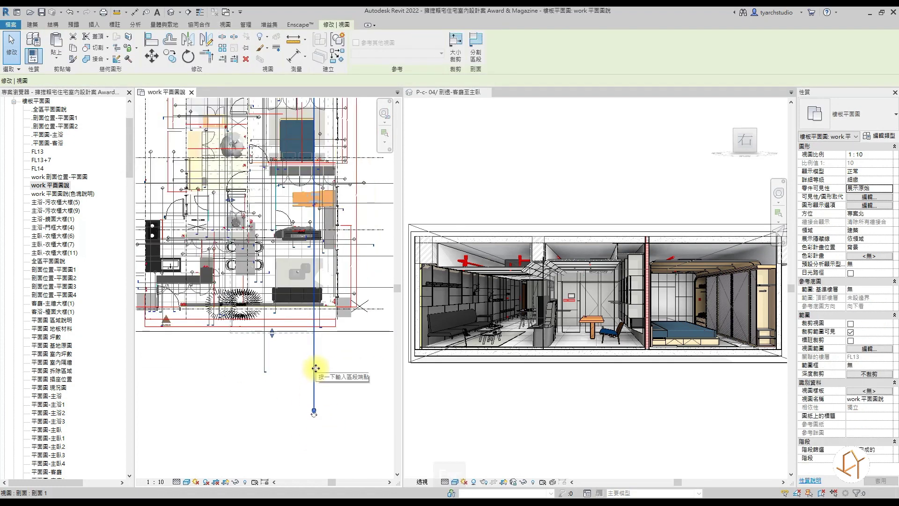
pyautogui.click(314, 370)
pyautogui.click(155, 481)
pyautogui.click(172, 389)
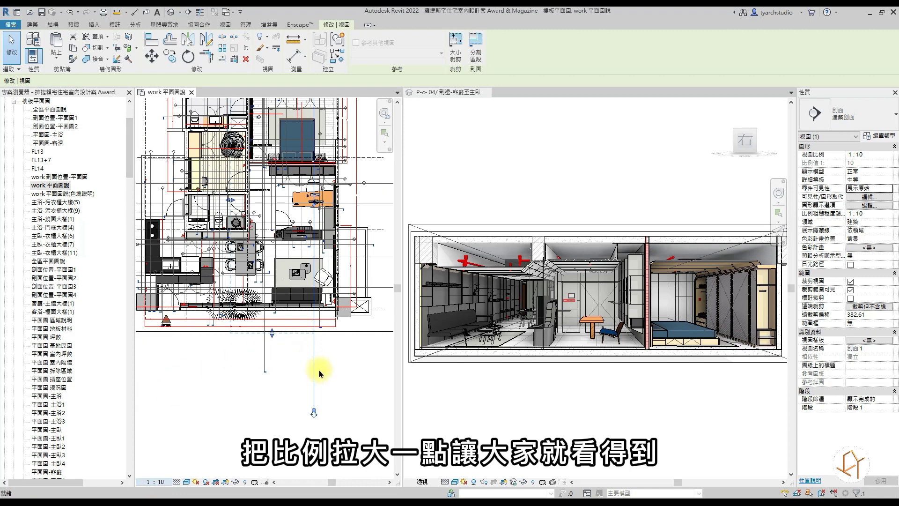
pyautogui.click(316, 372)
pyautogui.hotkey('ctrl', 'z')
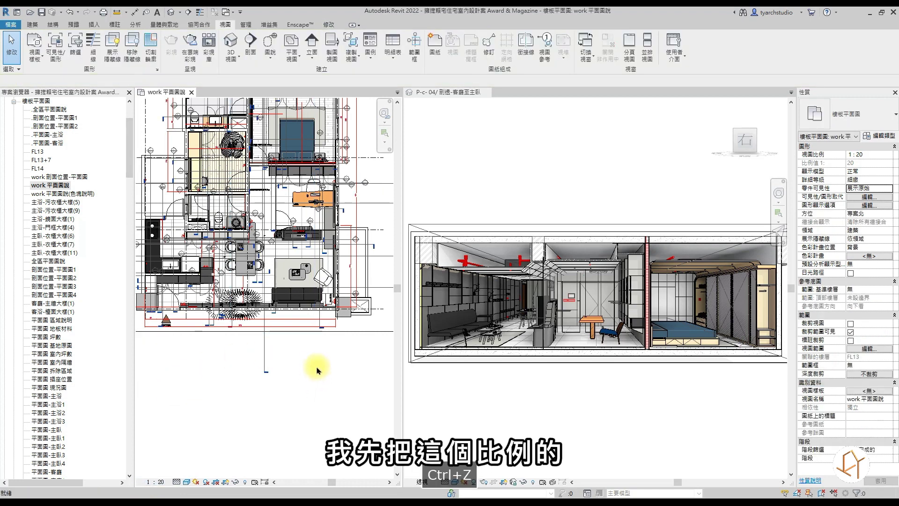
# Try a 1:20 view scale from Properties, then undo the plan back to 1:10.
pyautogui.click(889, 159)
pyautogui.click(870, 177)
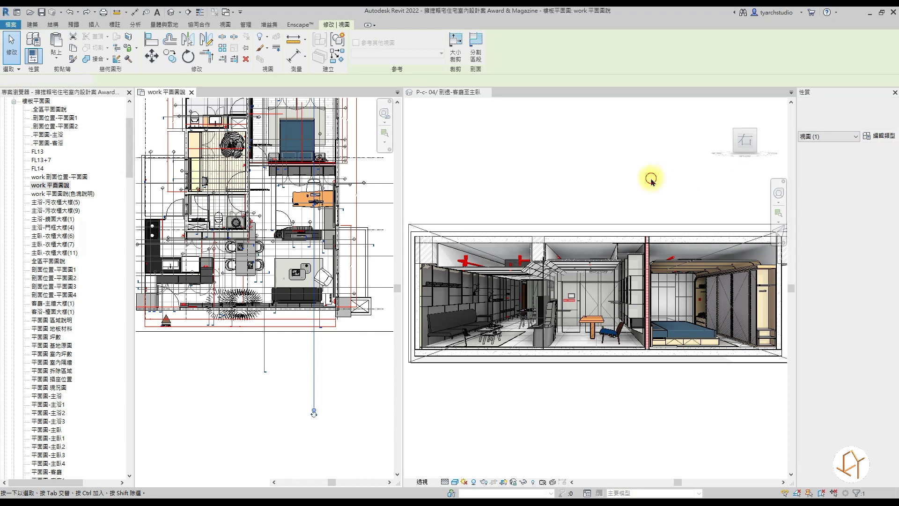
pyautogui.click(648, 176)
pyautogui.click(159, 482)
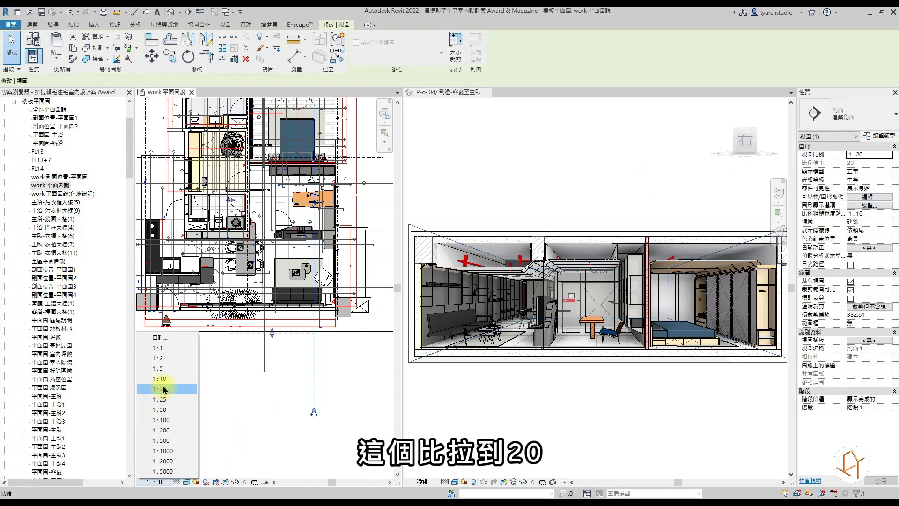
pyautogui.press('Escape')
pyautogui.press('Escape')
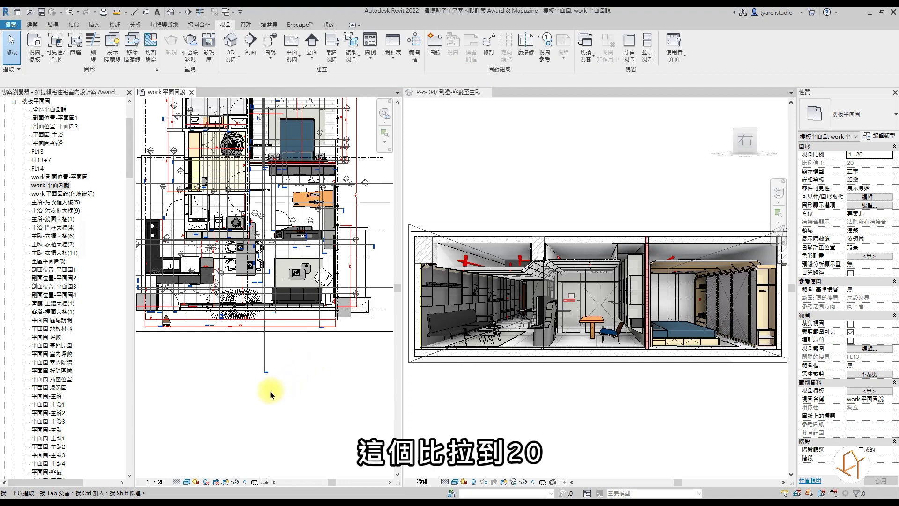
pyautogui.hotkey('ctrl', 'z')
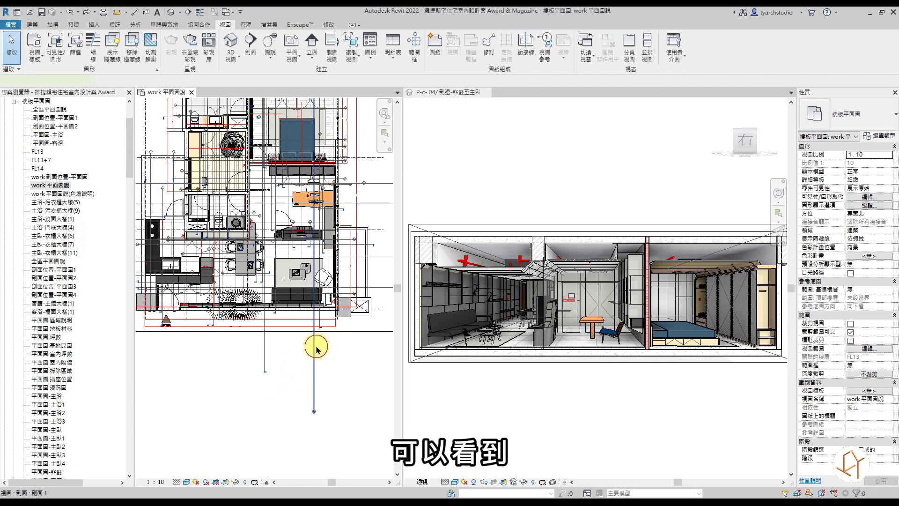
# Set section 剖面 1's coarse scale parameter to 1:25.
pyautogui.click(316, 349)
pyautogui.click(886, 161)
pyautogui.press('Escape')
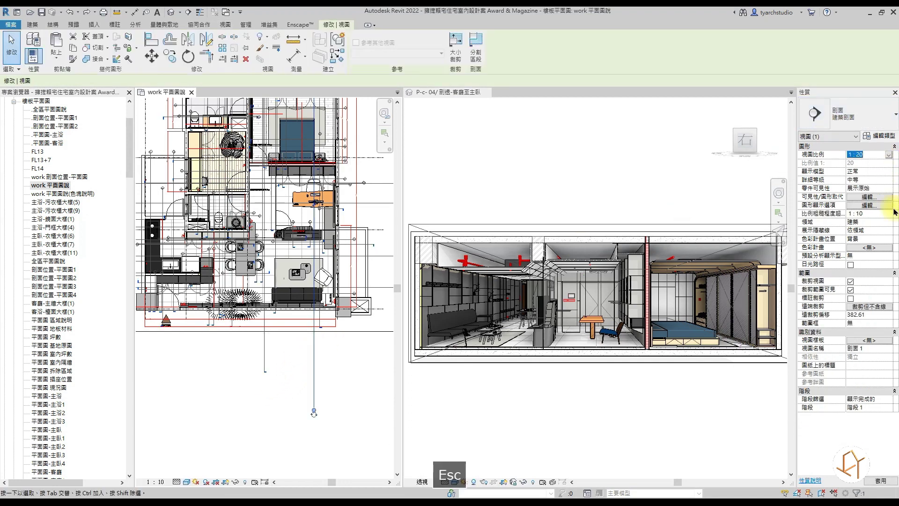
pyautogui.click(887, 214)
pyautogui.click(866, 257)
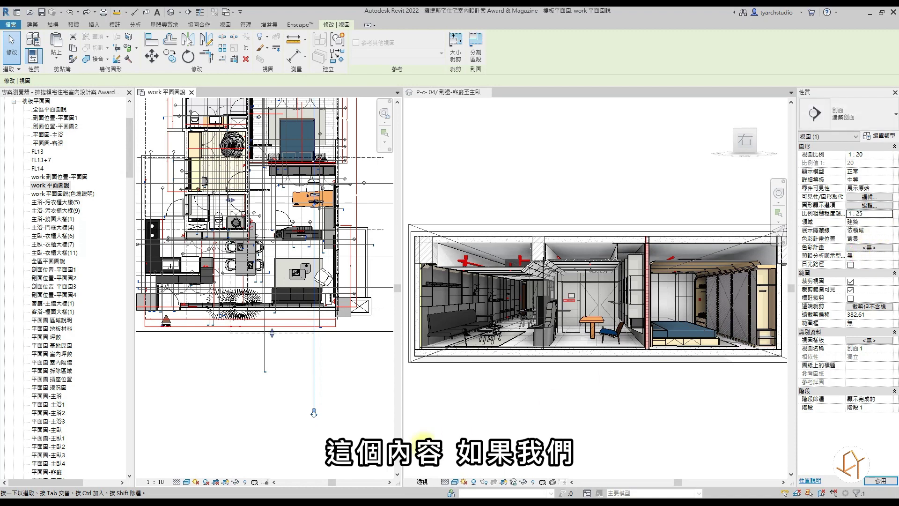
pyautogui.press('Escape')
# Set the work plan's view scale to 1:20 and reselect the section line.
pyautogui.click(155, 481)
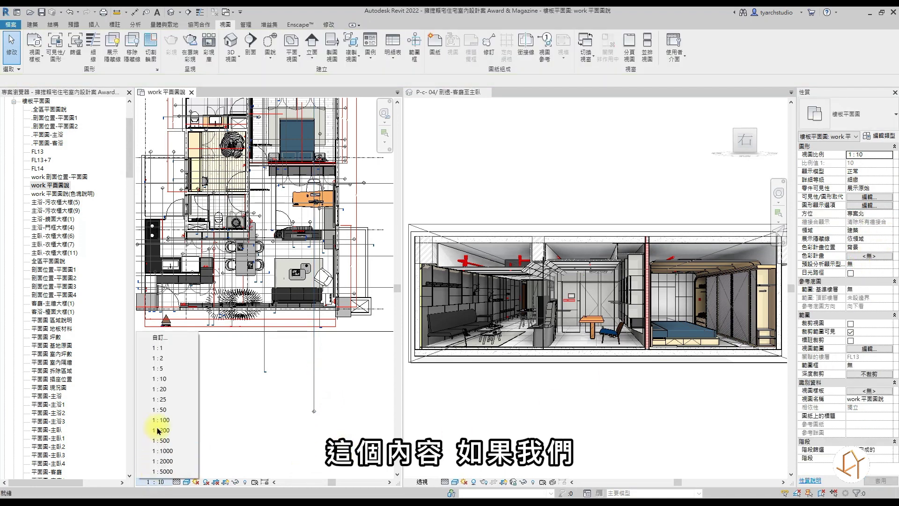
pyautogui.click(159, 389)
pyautogui.click(315, 369)
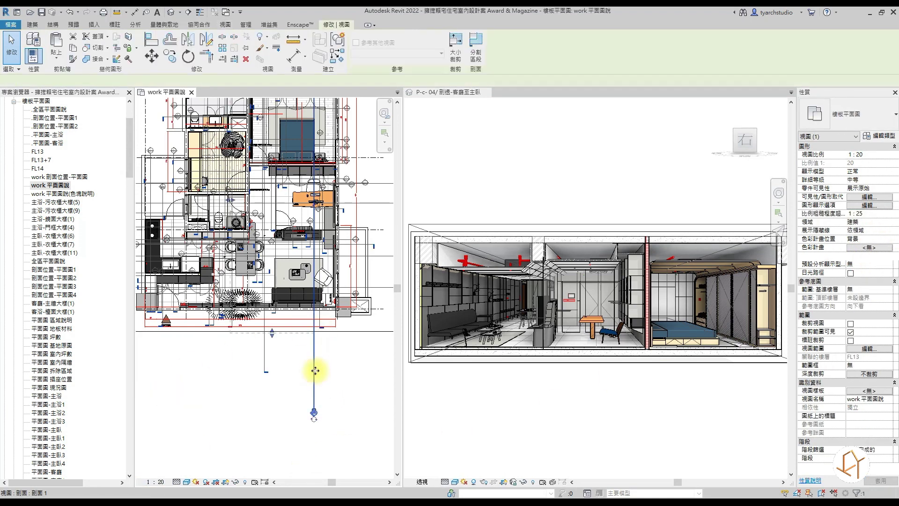
pyautogui.scroll(-3, 318, 299)
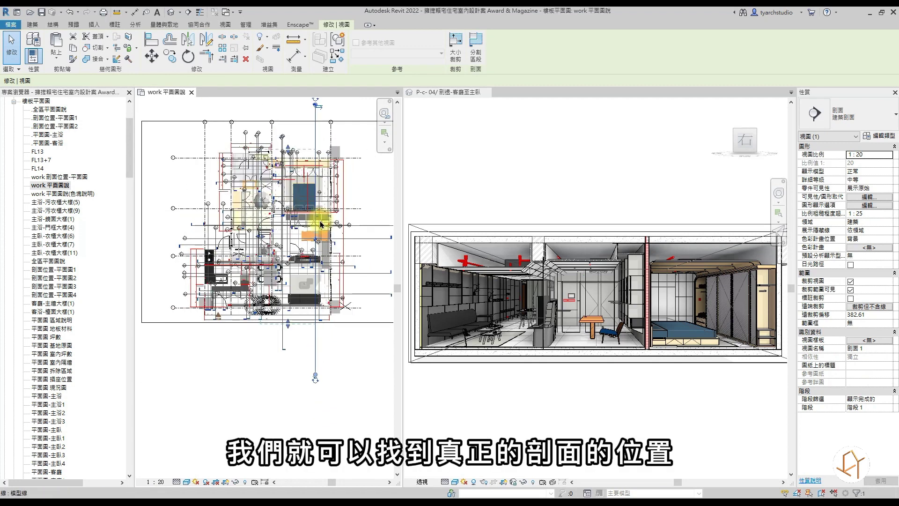
# Collapse the floor plans and expand the section views in the Project Browser.
pyautogui.moveTo(129, 163); pyautogui.dragTo(130, 141)
pyautogui.doubleClick(26, 186)
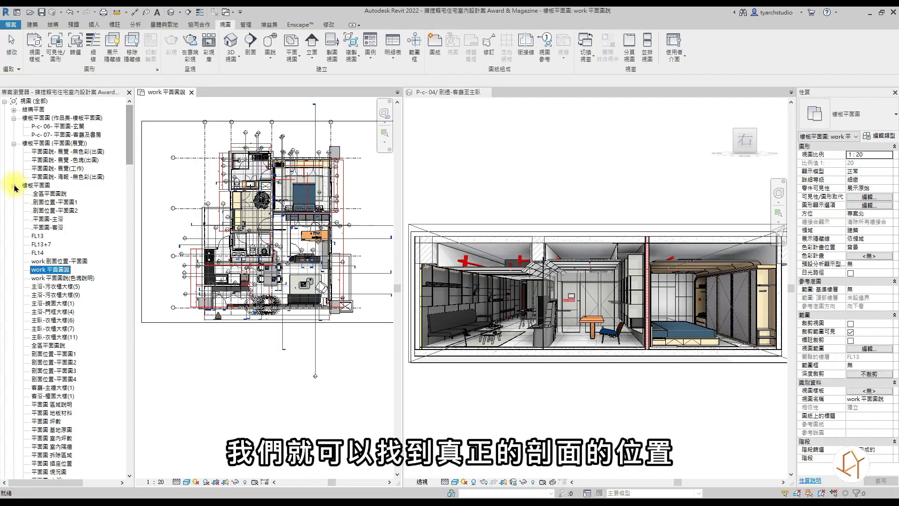
pyautogui.scroll(-5, 26, 318)
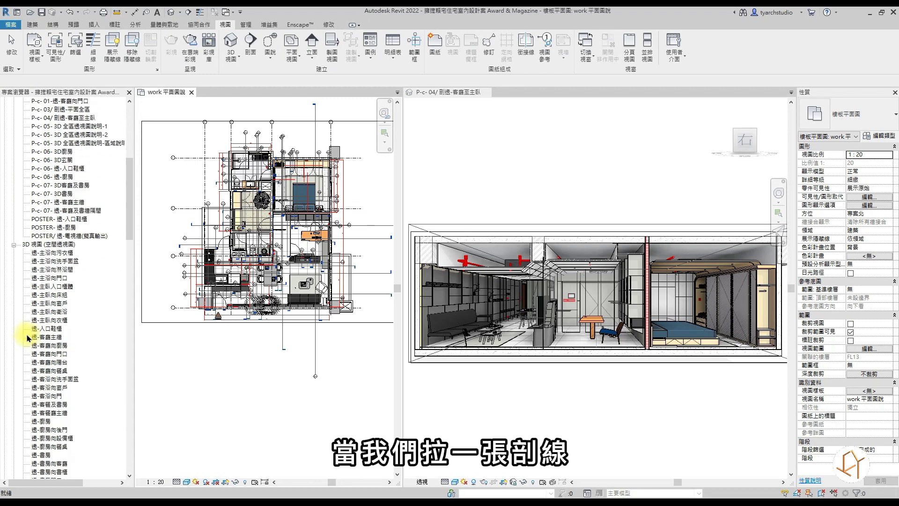
pyautogui.scroll(-8, 28, 332)
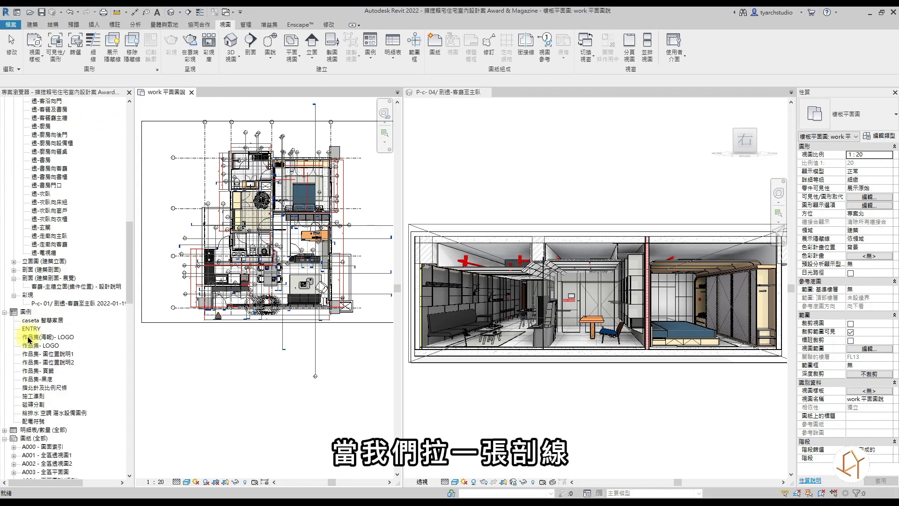
pyautogui.click(12, 270)
pyautogui.scroll(-5, 65, 348)
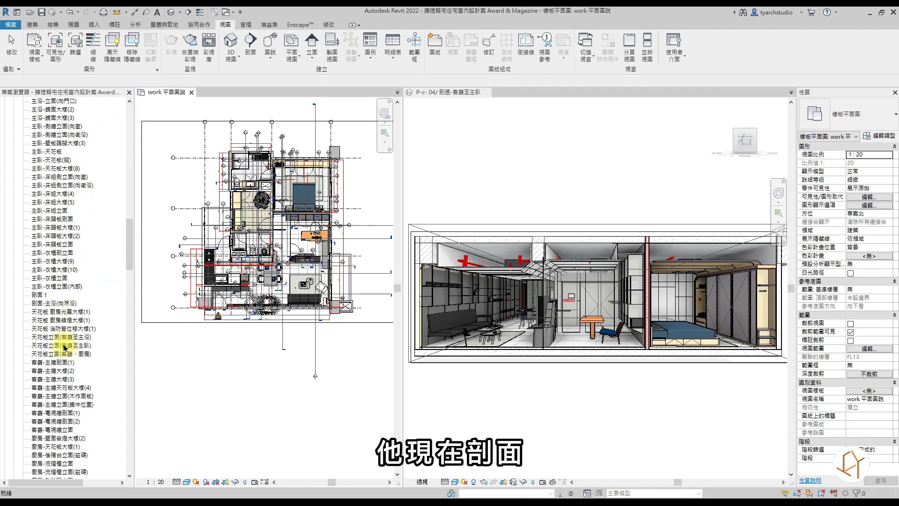
# Rename section 剖面 1 to 剖面透視 設計說明 剖線位置.
pyautogui.rightClick(43, 296)
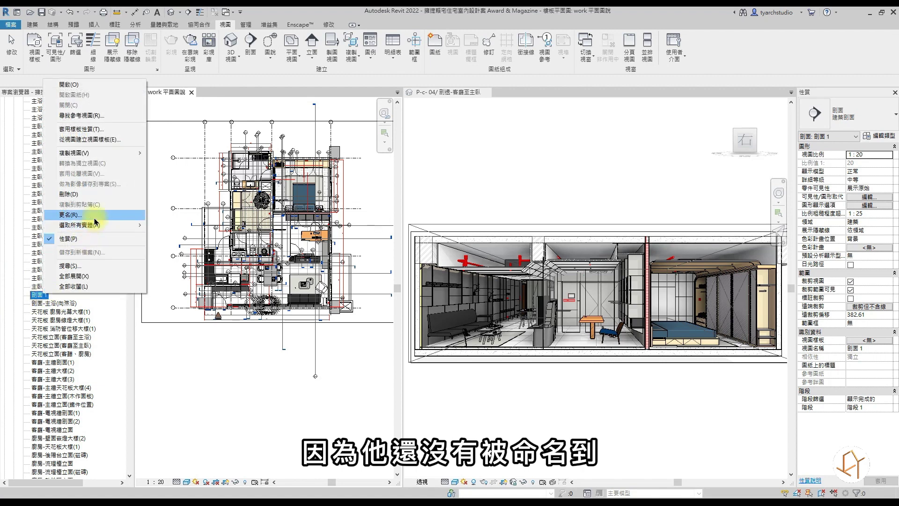
pyautogui.click(75, 220)
pyautogui.write('qi3')
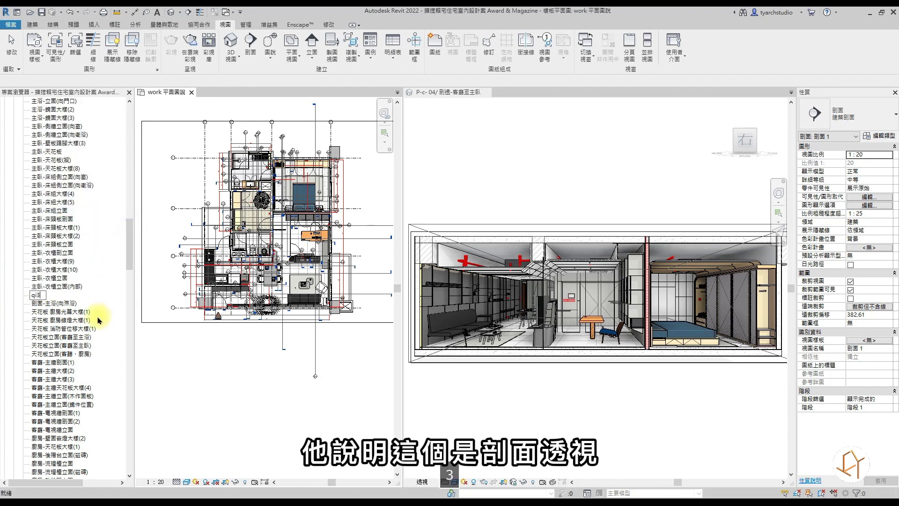
pyautogui.press('BackSpace')
pyautogui.write('剖面透視 ')
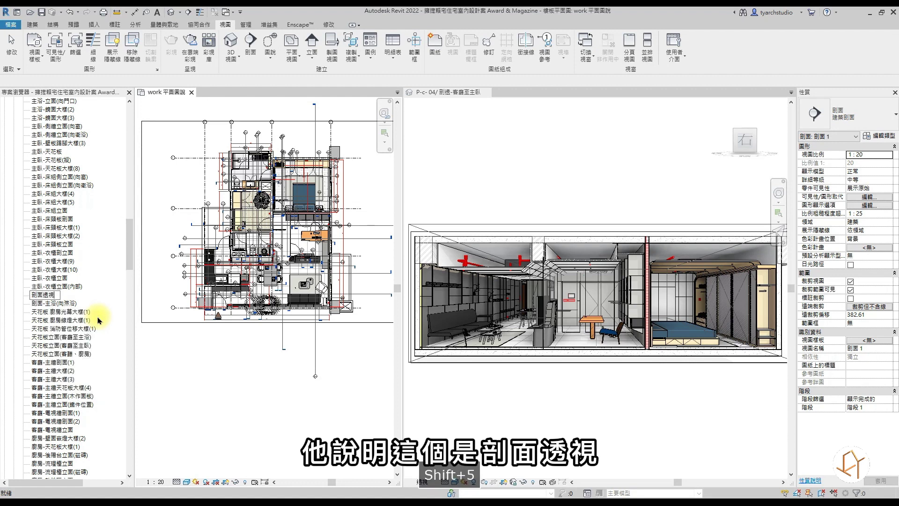
pyautogui.write('說明')
pyautogui.press('BackSpace')
pyautogui.press('BackSpace')
pyautogui.write('設計說明 剖線位置')
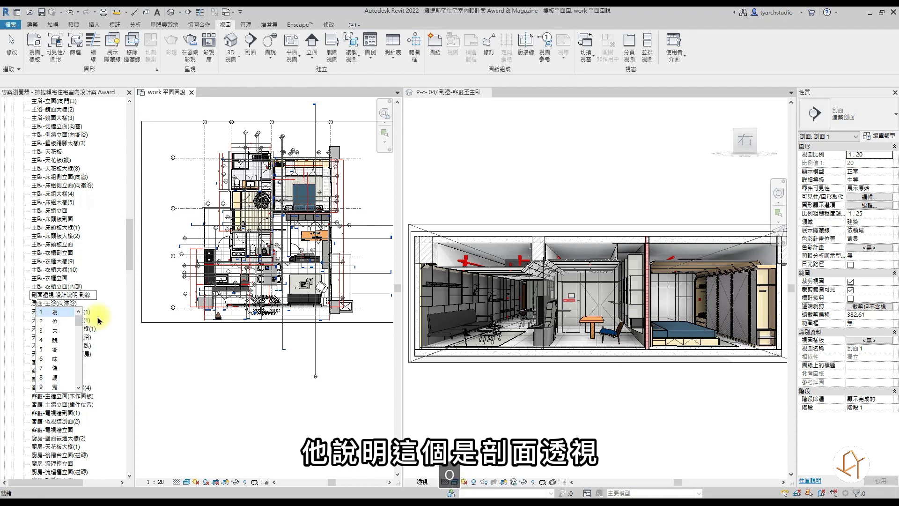
pyautogui.press('Return')
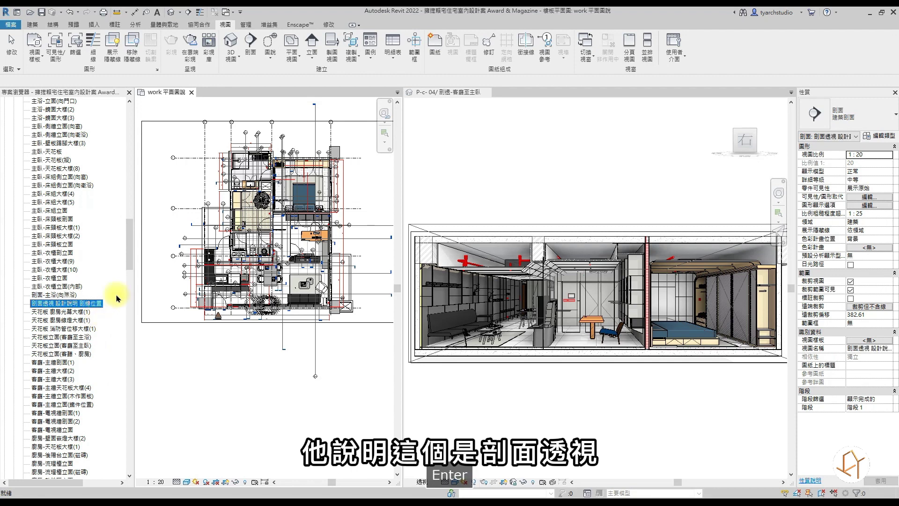
pyautogui.moveTo(131, 235); pyautogui.dragTo(138, 201)
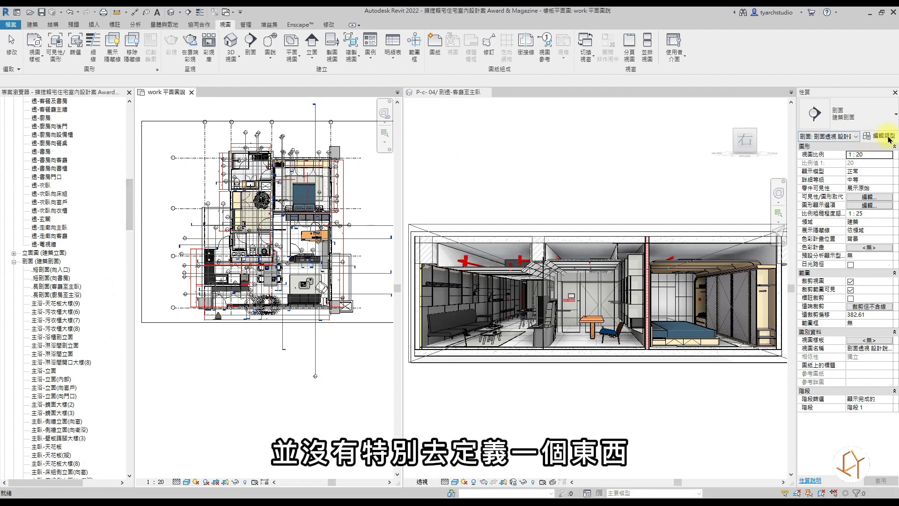
pyautogui.click(723, 124)
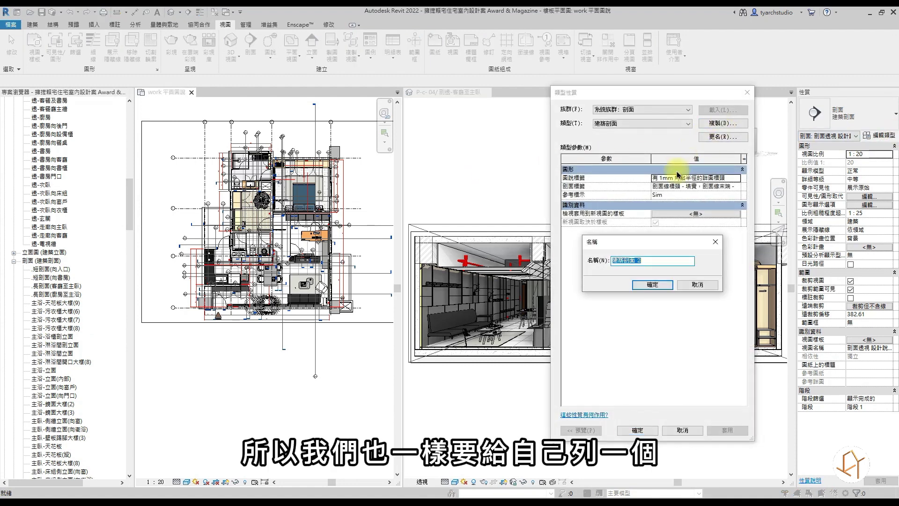
pyautogui.click(698, 284)
pyautogui.click(682, 430)
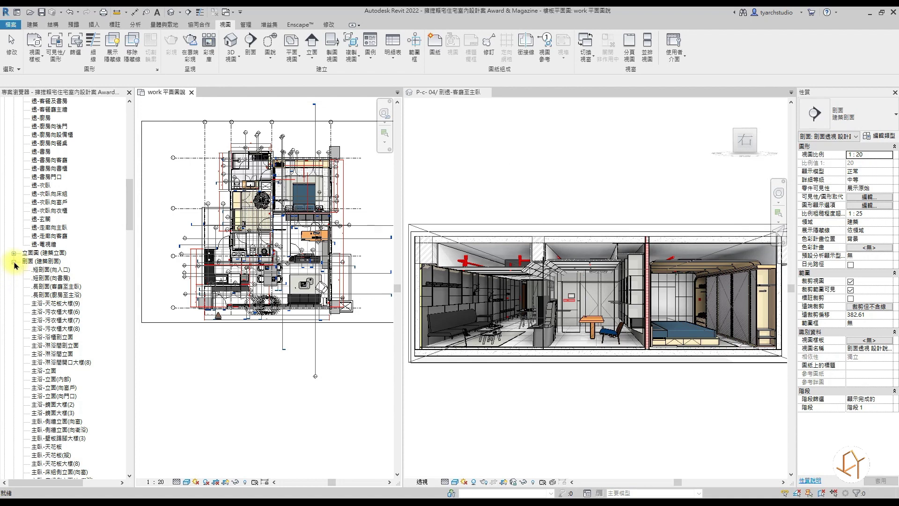
pyautogui.click(14, 262)
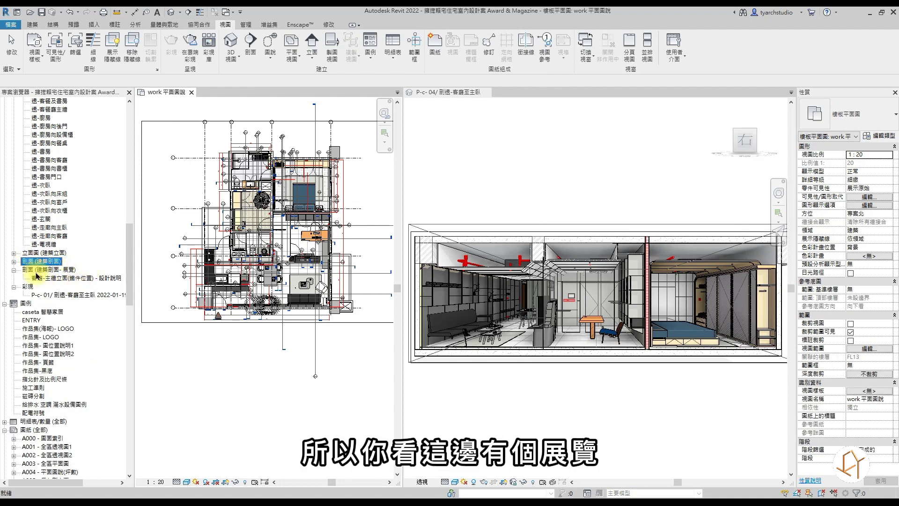
pyautogui.scroll(1, 82, 278)
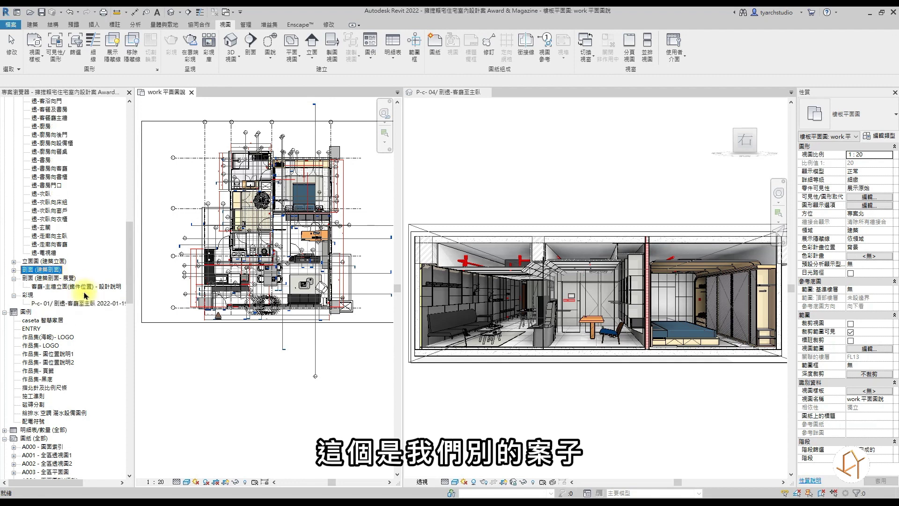
pyautogui.scroll(1, 86, 295)
pyautogui.scroll(4, 85, 296)
pyautogui.scroll(8, 86, 297)
# Open the 剖面透視 設計說明 剖線位置 section view from the Project Browser.
pyautogui.scroll(3, 85, 300)
pyautogui.scroll(-1, 86, 299)
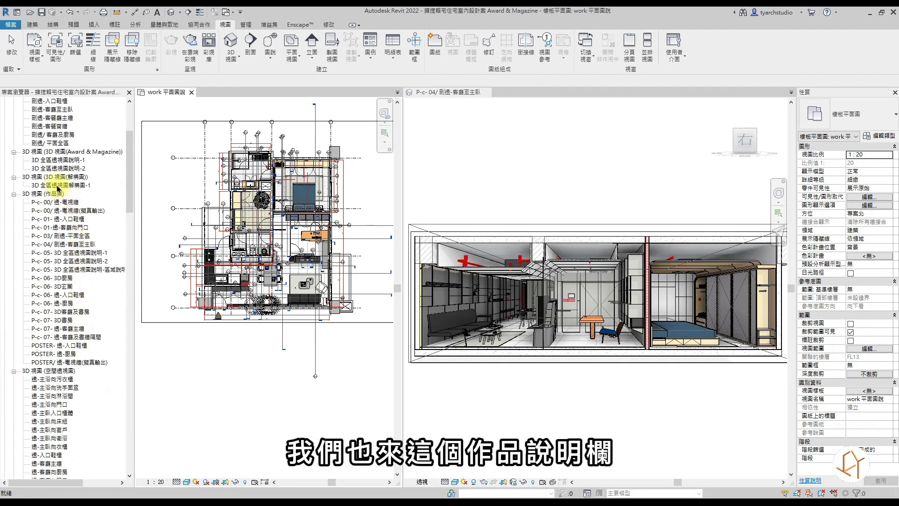
pyautogui.scroll(-10, 61, 291)
pyautogui.scroll(-15, 60, 312)
pyautogui.scroll(-20, 49, 341)
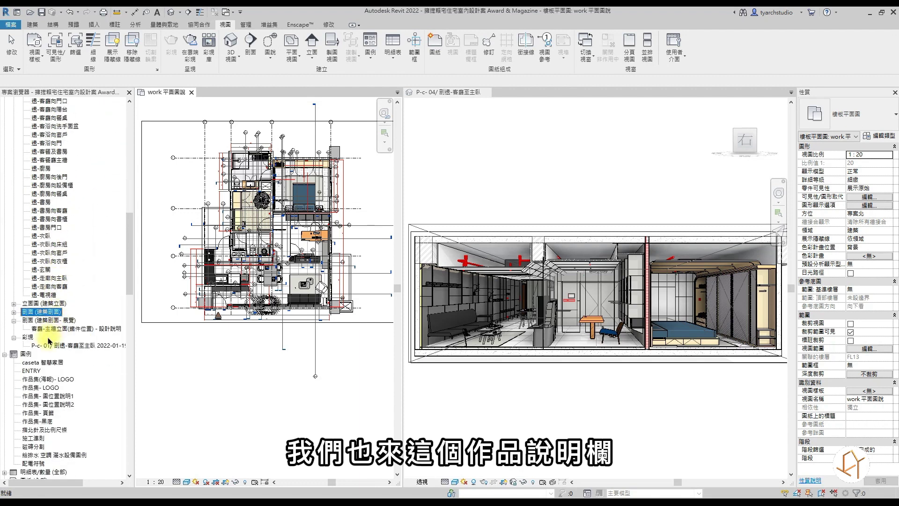
pyautogui.click(16, 311)
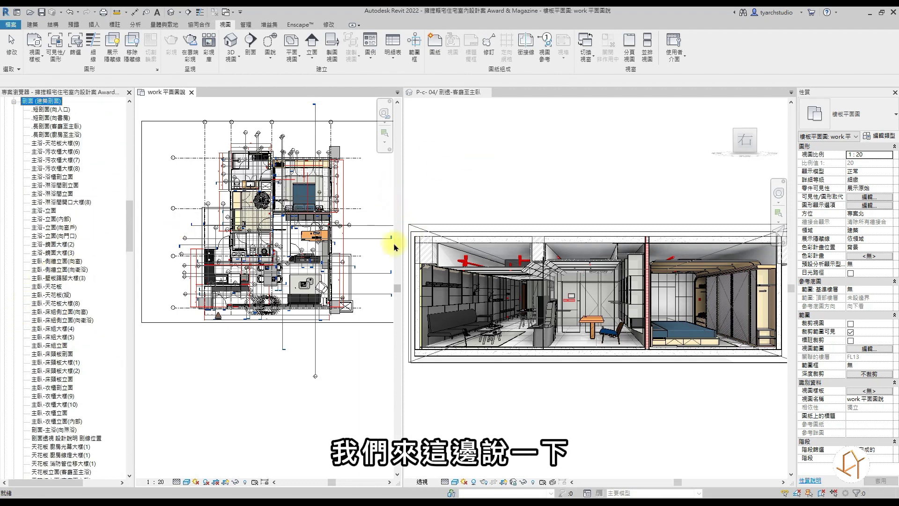
pyautogui.scroll(-4, 125, 226)
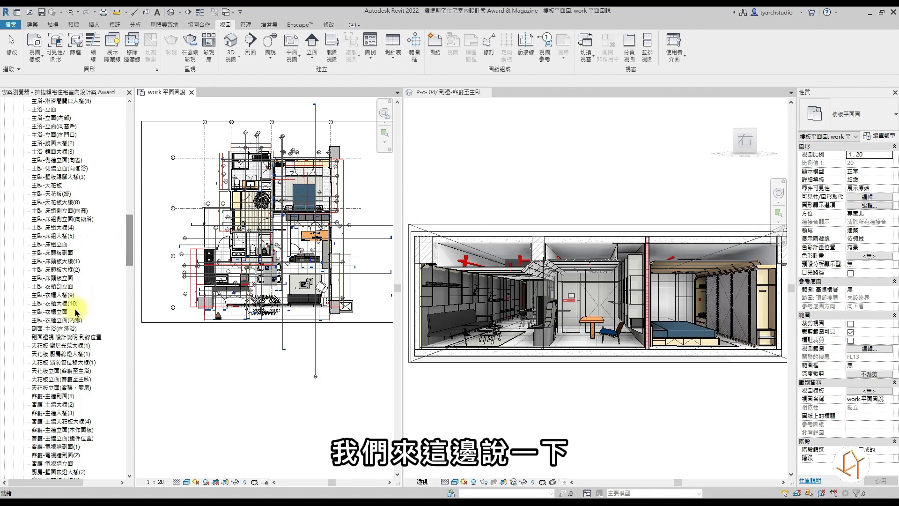
pyautogui.click(71, 337)
pyautogui.doubleClick(75, 340)
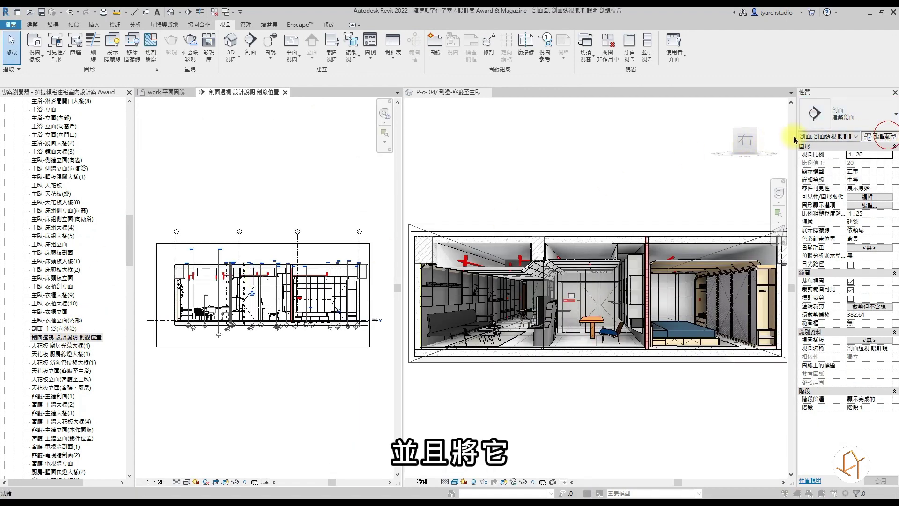
# Duplicate the section type as 剖面(作品集) and apply it to the view.
pyautogui.click(885, 135)
pyautogui.click(717, 125)
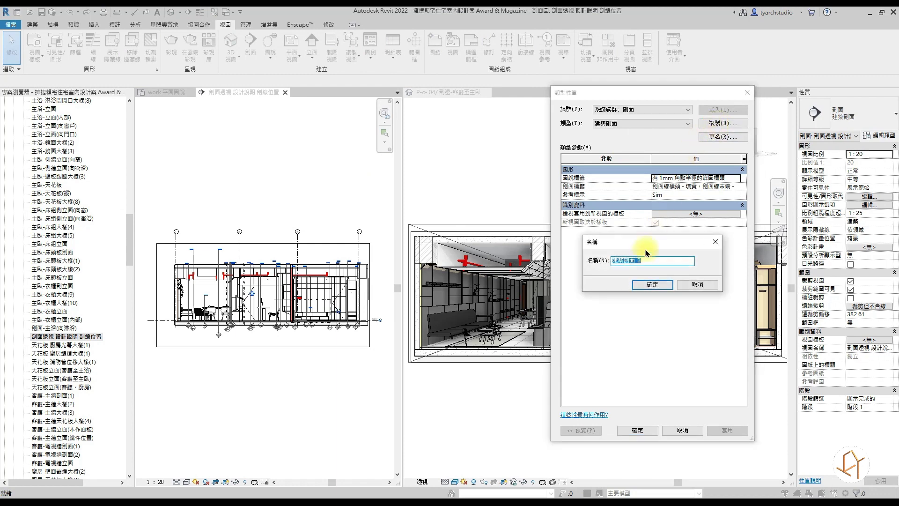
pyautogui.press('BackSpace')
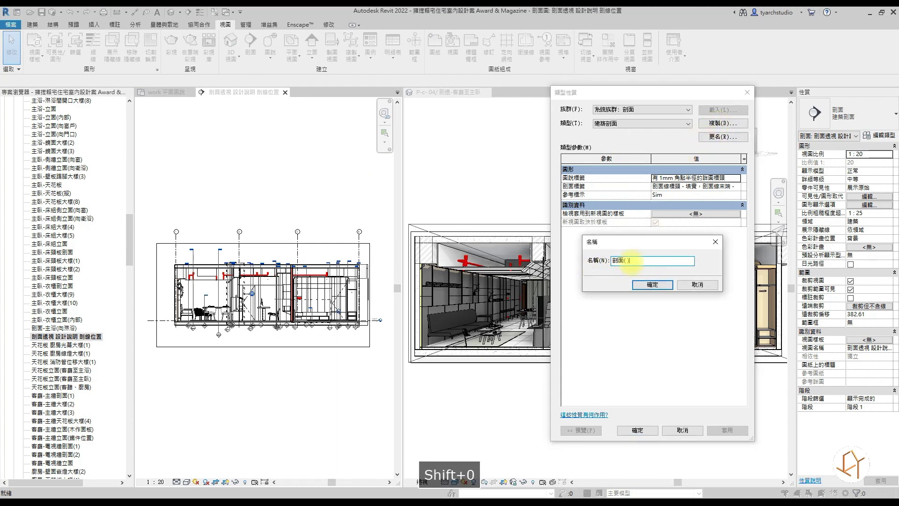
pyautogui.press('Left')
pyautogui.write('品及')
pyautogui.press('Return')
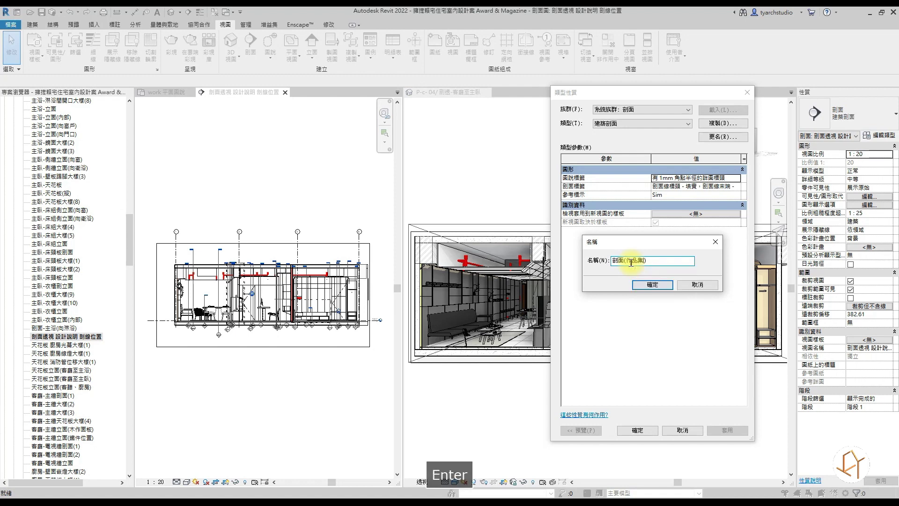
pyautogui.press('Return')
pyautogui.click(642, 430)
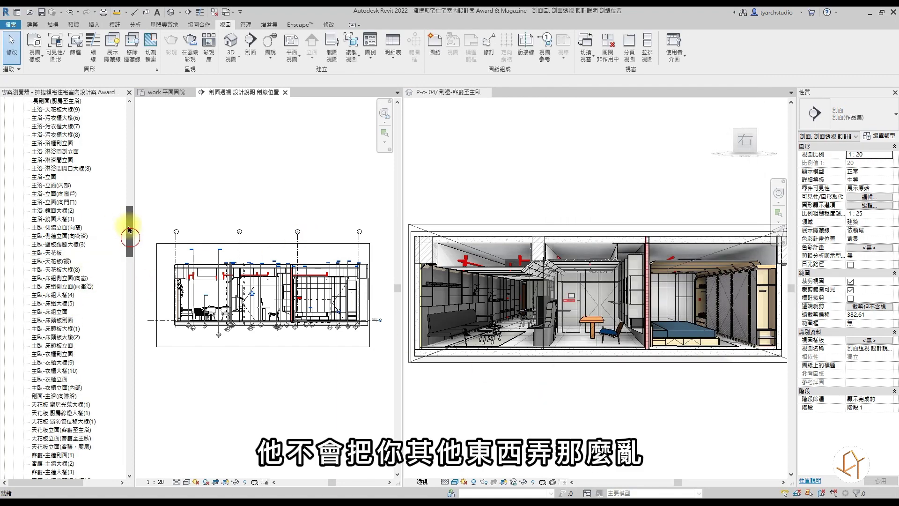
# Collapse the architectural sections group and give the section view more room.
pyautogui.scroll(10, 56, 236)
pyautogui.click(14, 288)
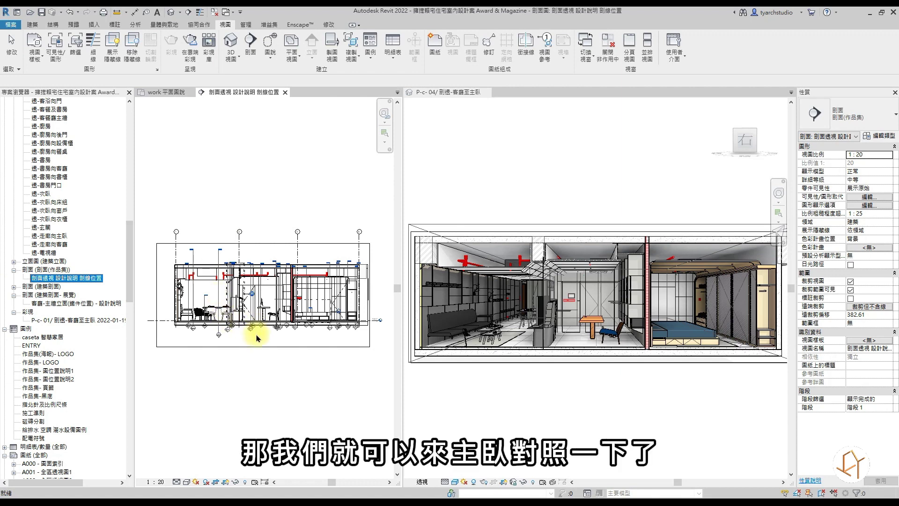
pyautogui.scroll(1, 257, 329)
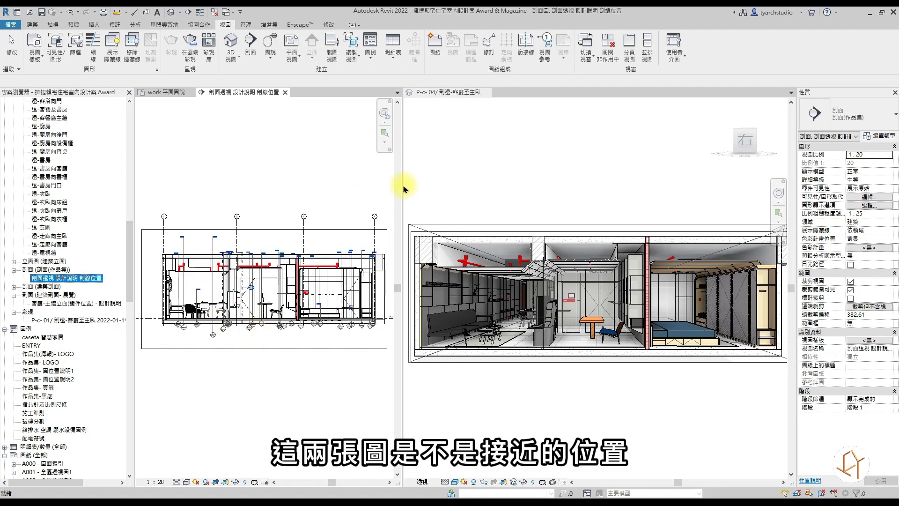
pyautogui.moveTo(402, 186); pyautogui.dragTo(450, 186)
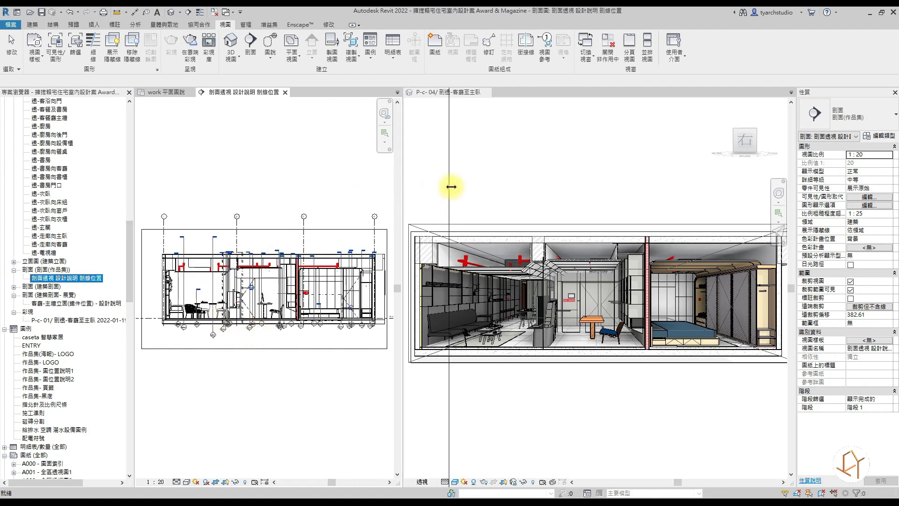
pyautogui.scroll(2, 375, 304)
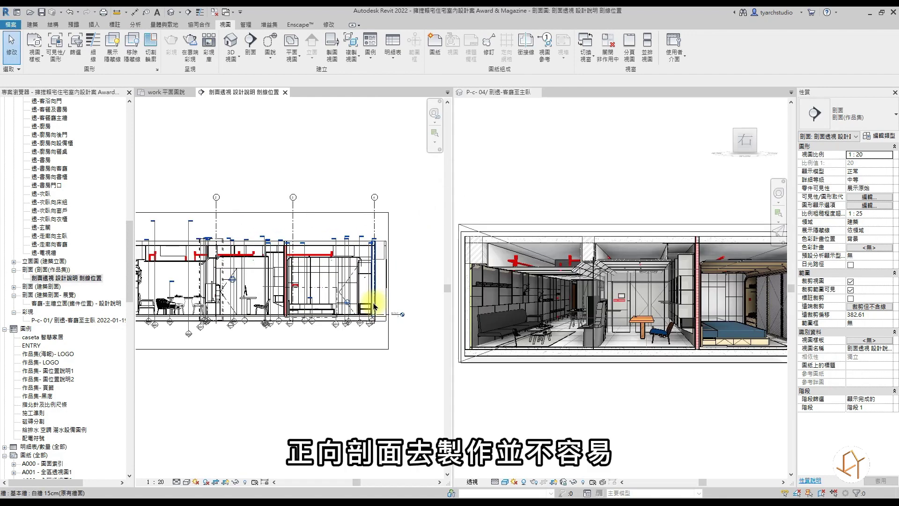
pyautogui.scroll(1, 361, 318)
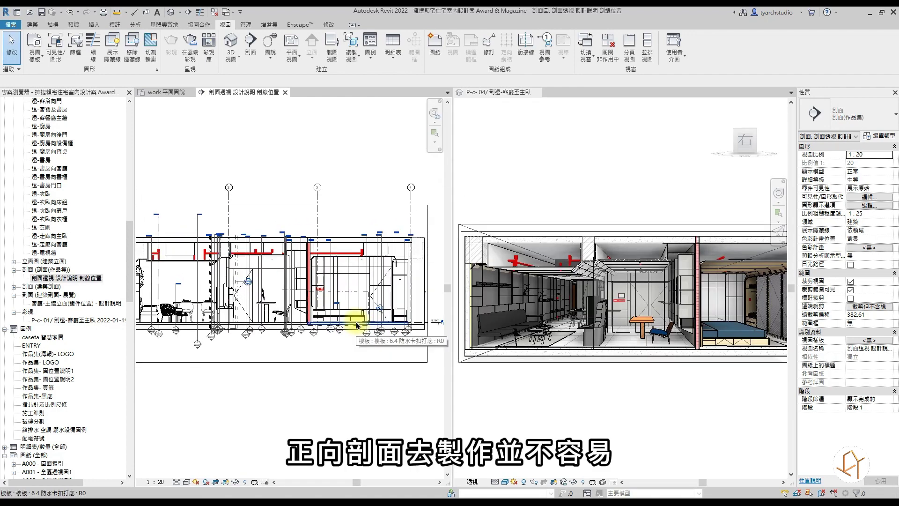
pyautogui.moveTo(356, 326); pyautogui.dragTo(366, 328, button='middle')
# Orbit the P-c-04 perspective to look level into the rooms.
pyautogui.click(562, 325)
pyautogui.scroll(-1, 604, 323)
pyautogui.scroll(-1, 628, 333)
pyautogui.keyDown('shift'); pyautogui.moveTo(628, 336); pyautogui.dragTo(573, 280, button='middle'); pyautogui.keyUp('shift')
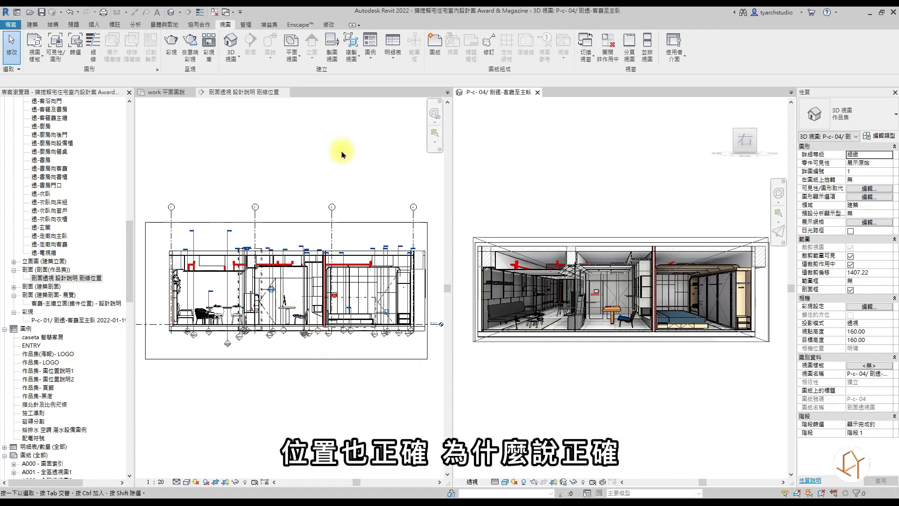
pyautogui.click(167, 91)
# Nudge the plan's section line rightward to match the 3D section box.
pyautogui.click(569, 237)
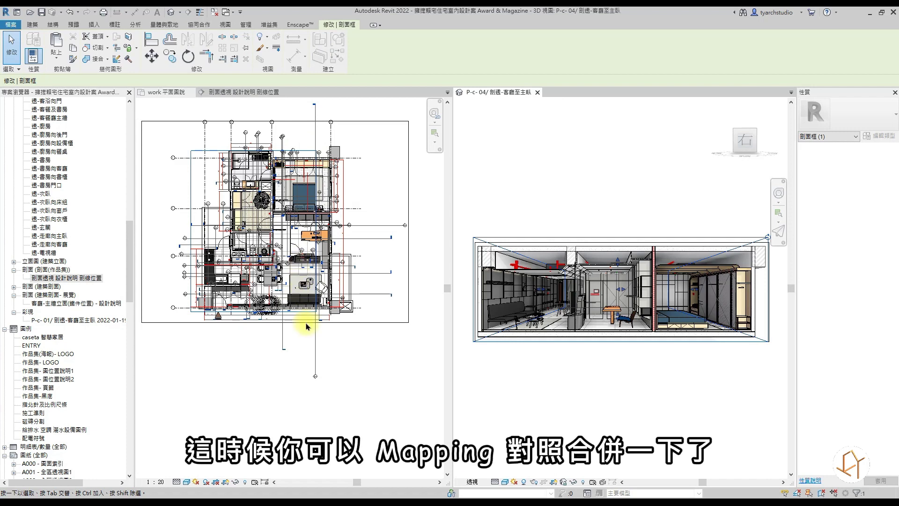
pyautogui.scroll(3, 305, 321)
pyautogui.scroll(2, 317, 305)
pyautogui.scroll(2, 331, 300)
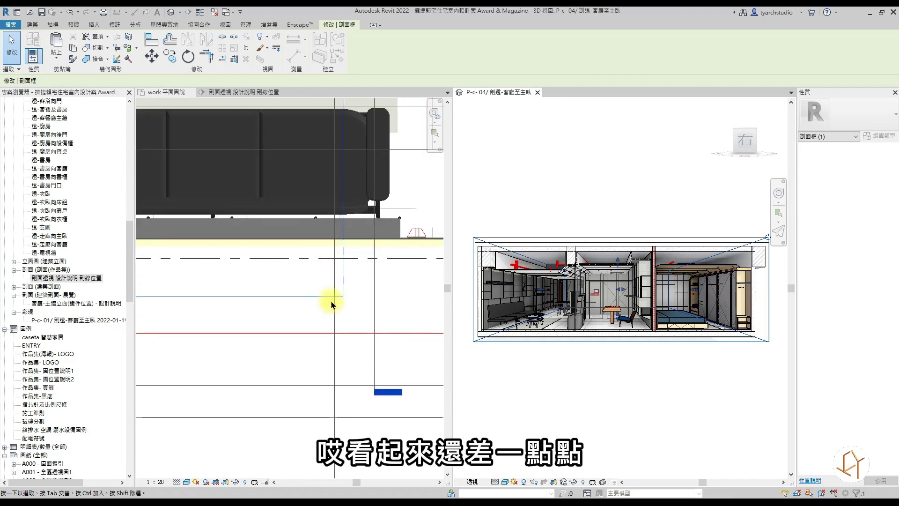
pyautogui.scroll(2, 334, 262)
pyautogui.click(338, 307)
pyautogui.moveTo(343, 306); pyautogui.dragTo(351, 306)
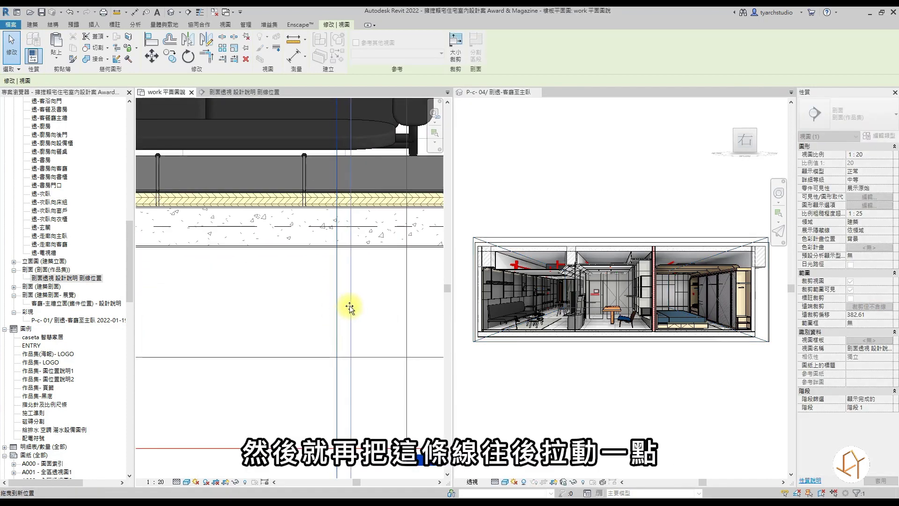
pyautogui.click(553, 237)
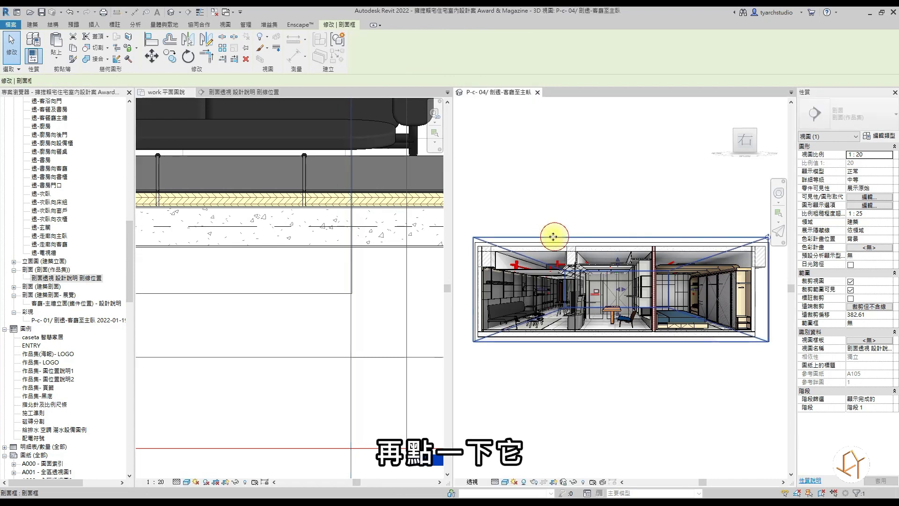
pyautogui.click(349, 308)
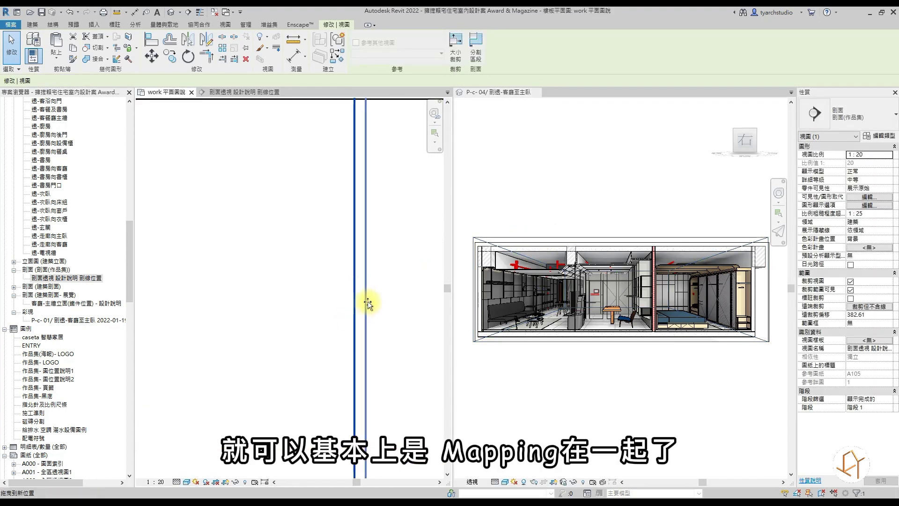
pyautogui.moveTo(355, 295); pyautogui.dragTo(359, 296)
# Extend the section boundary right and pull the crop region's left edge inward to match.
pyautogui.click(459, 237)
pyautogui.click(515, 238)
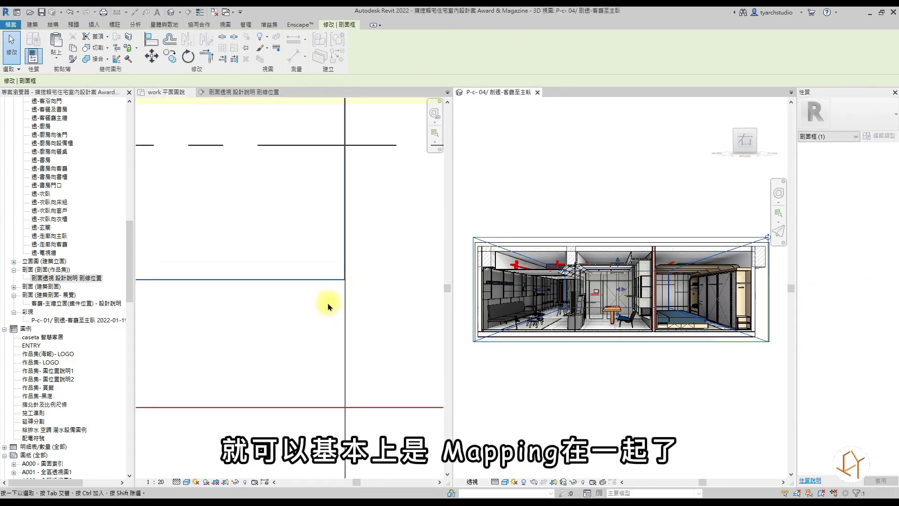
pyautogui.scroll(-3, 327, 302)
pyautogui.scroll(-3, 327, 301)
pyautogui.scroll(-2, 327, 301)
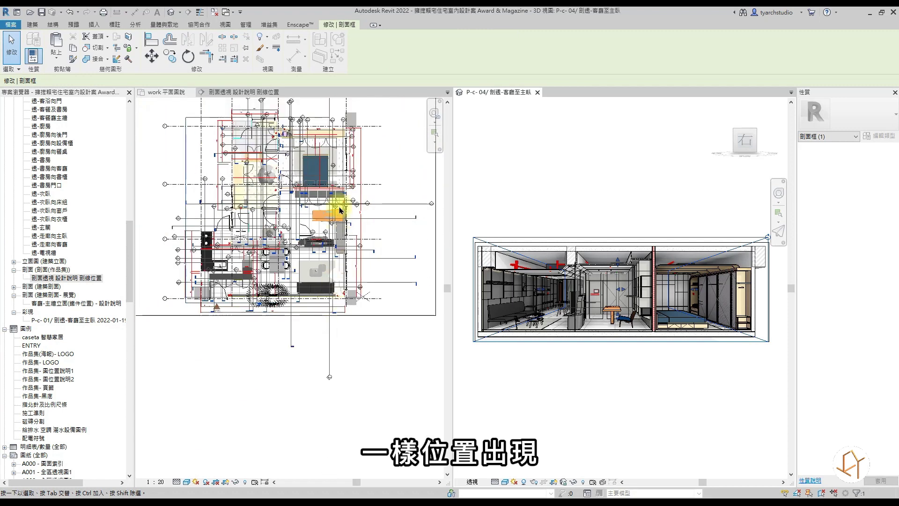
pyautogui.click(245, 94)
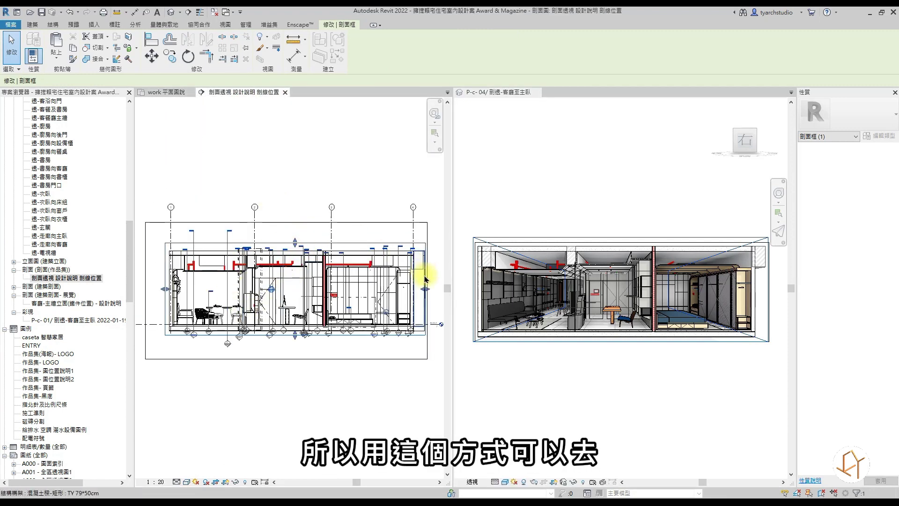
pyautogui.moveTo(430, 292); pyautogui.dragTo(445, 292)
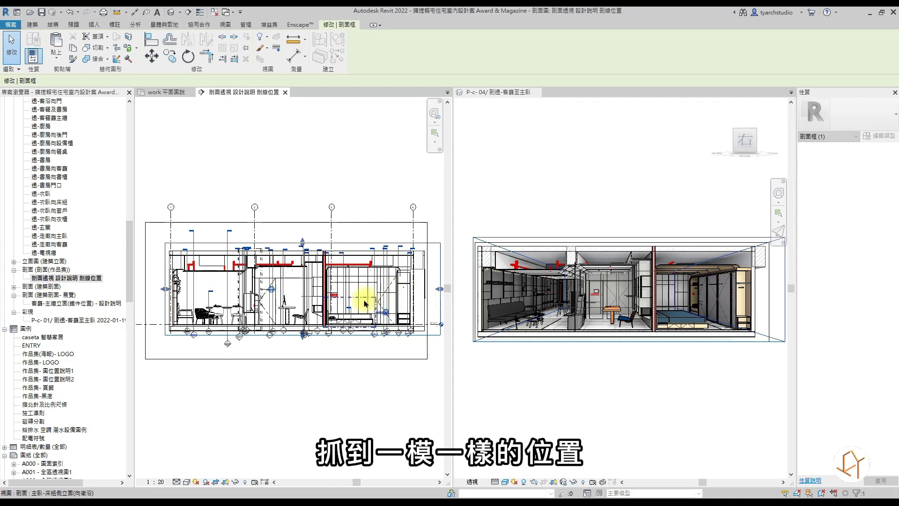
pyautogui.click(427, 289)
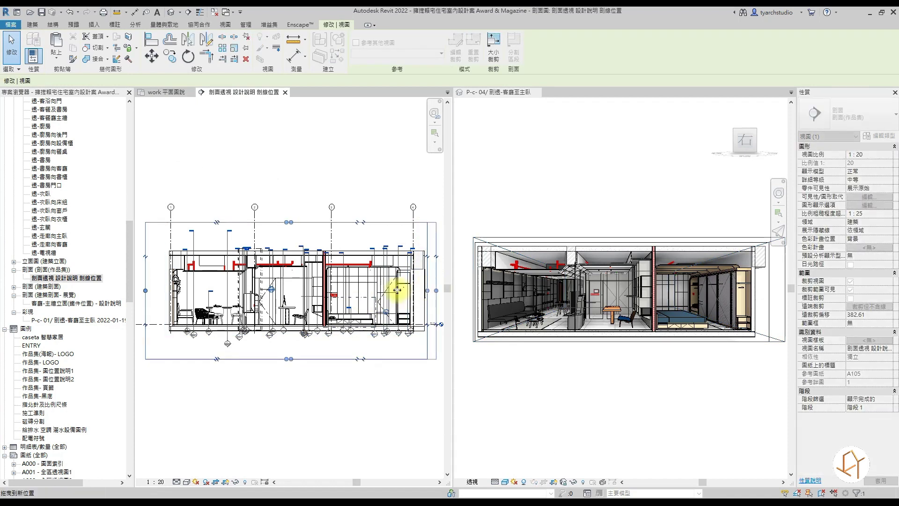
pyautogui.moveTo(154, 289); pyautogui.dragTo(164, 289)
pyautogui.click(290, 237)
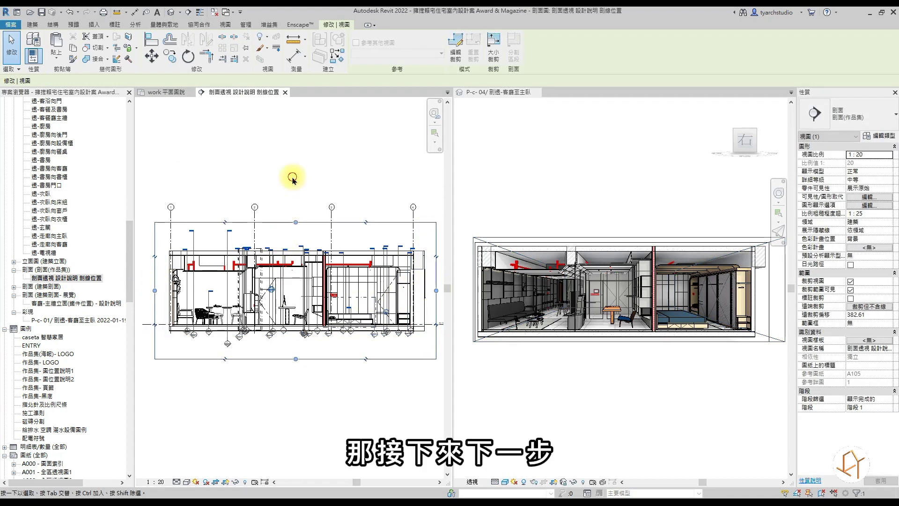
# Temporarily hide the grid line and section marker categories in the section view.
pyautogui.click(256, 231)
pyautogui.click(235, 481)
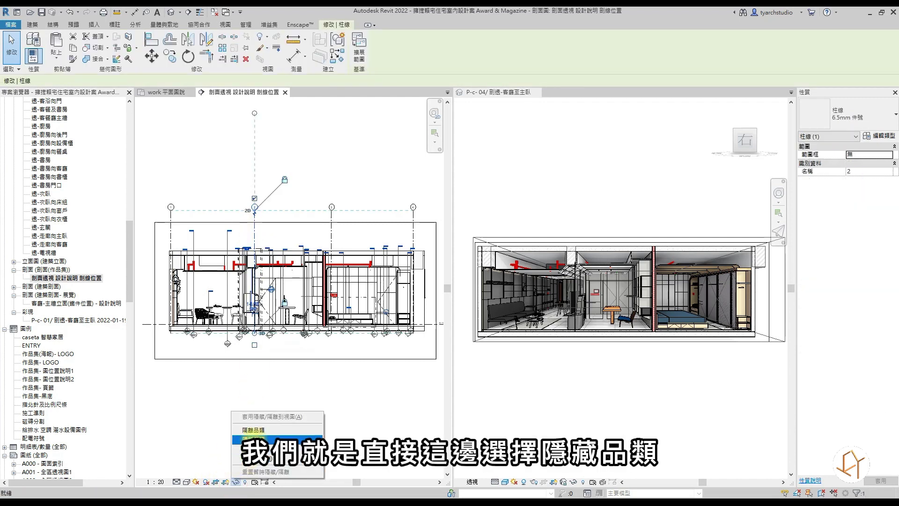
pyautogui.press('v')
pyautogui.press('h')
pyautogui.click(229, 243)
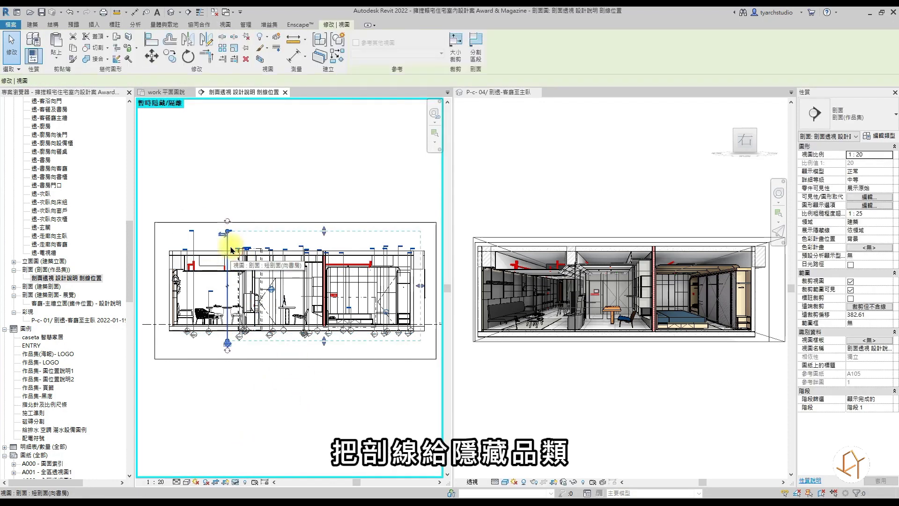
pyautogui.click(236, 481)
pyautogui.click(256, 443)
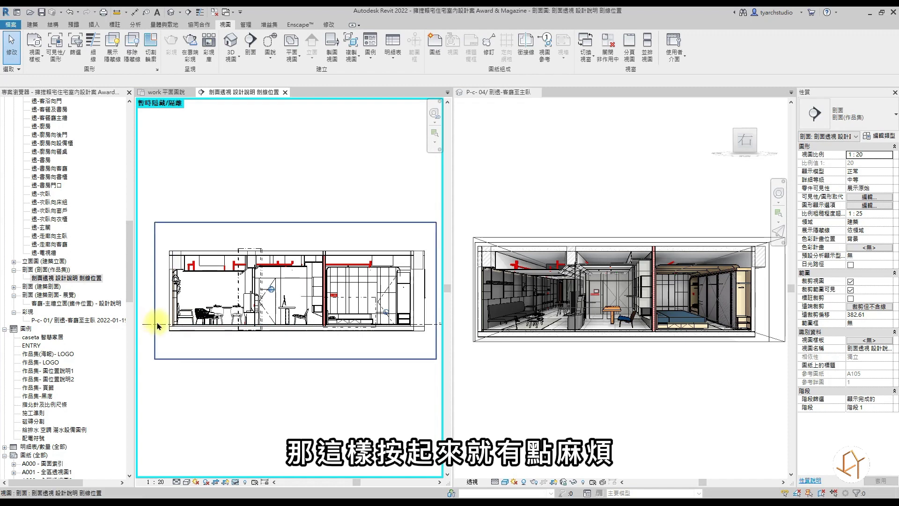
# Temporarily hide the level line and another selected element.
pyautogui.click(159, 328)
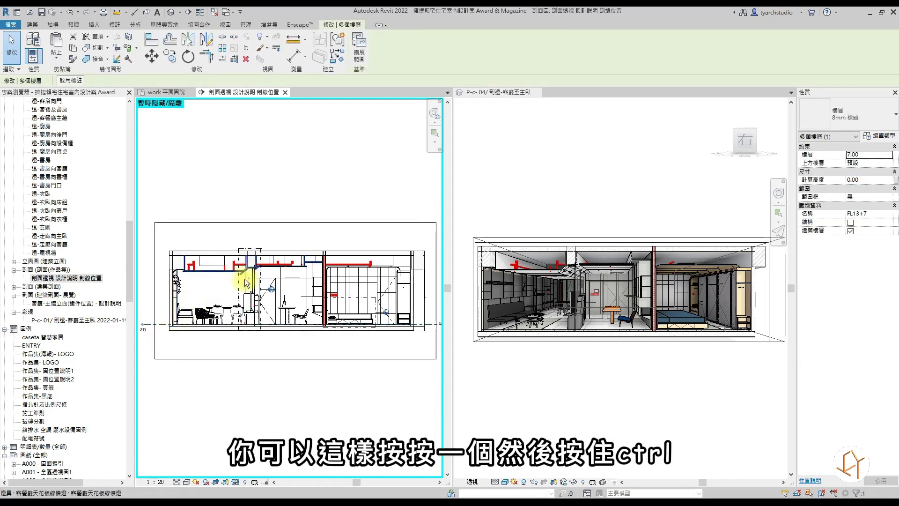
pyautogui.keyDown('ctrl'); pyautogui.click(313, 295); pyautogui.keyUp('ctrl')
pyautogui.scroll(3, 389, 290)
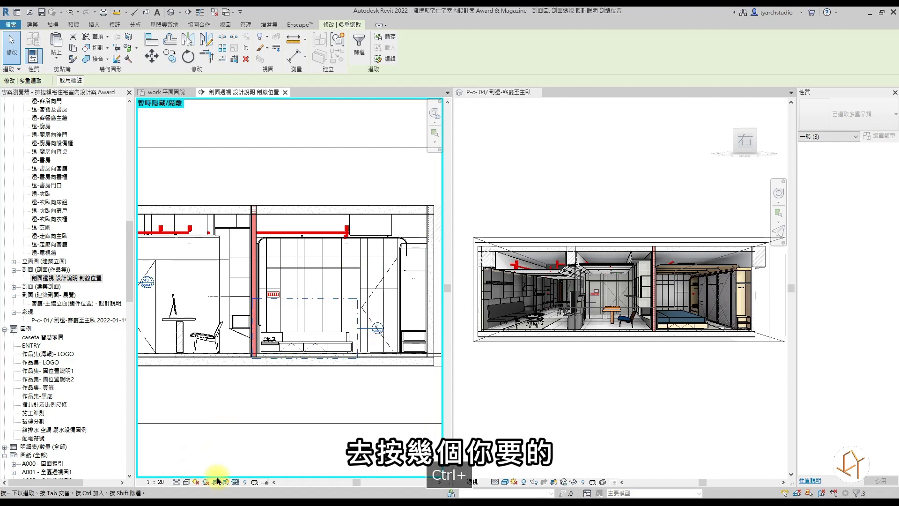
pyautogui.click(235, 482)
pyautogui.click(243, 456)
pyautogui.scroll(-2, 346, 231)
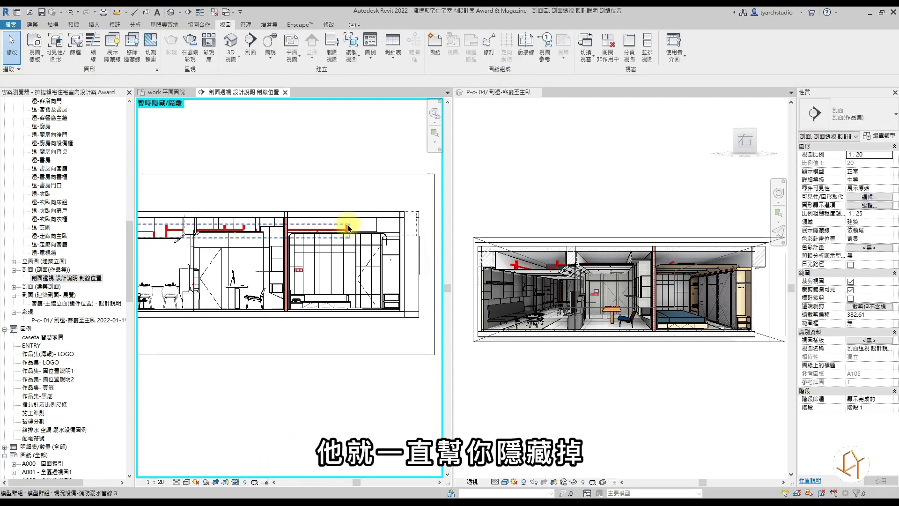
pyautogui.moveTo(288, 315); pyautogui.dragTo(301, 321, button='middle')
pyautogui.scroll(-1, 301, 321)
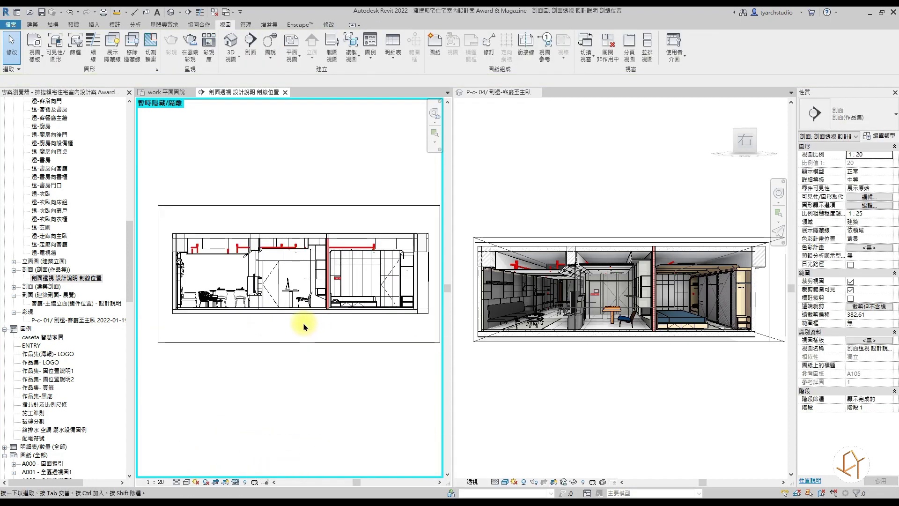
pyautogui.scroll(2, 180, 266)
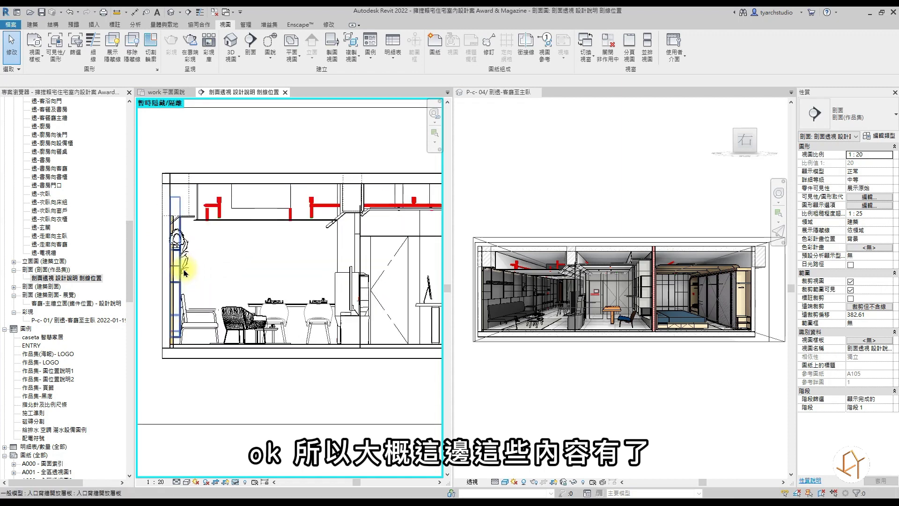
pyautogui.scroll(3, 180, 267)
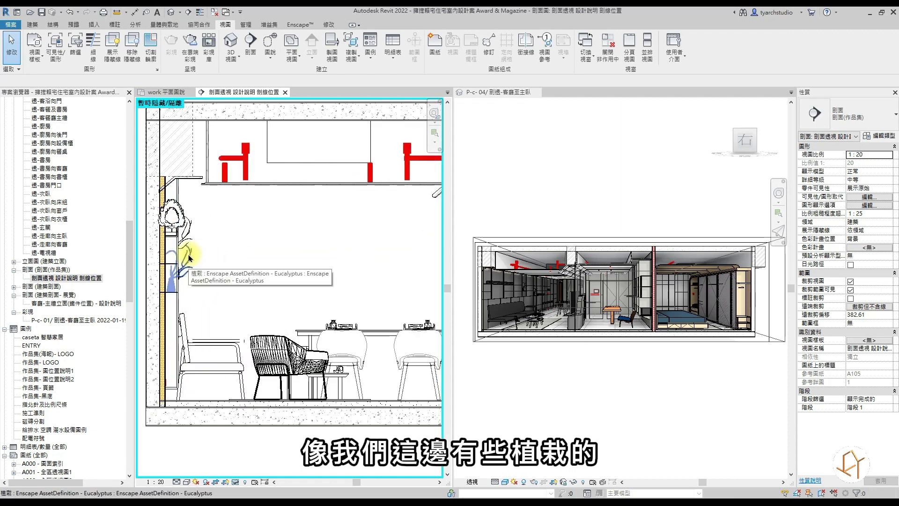
# Hide the Eucalyptus plant and make the temporary hiding permanent.
pyautogui.keyDown('ctrl'); pyautogui.click(188, 255); pyautogui.keyUp('ctrl')
pyautogui.click(236, 481)
pyautogui.click(257, 442)
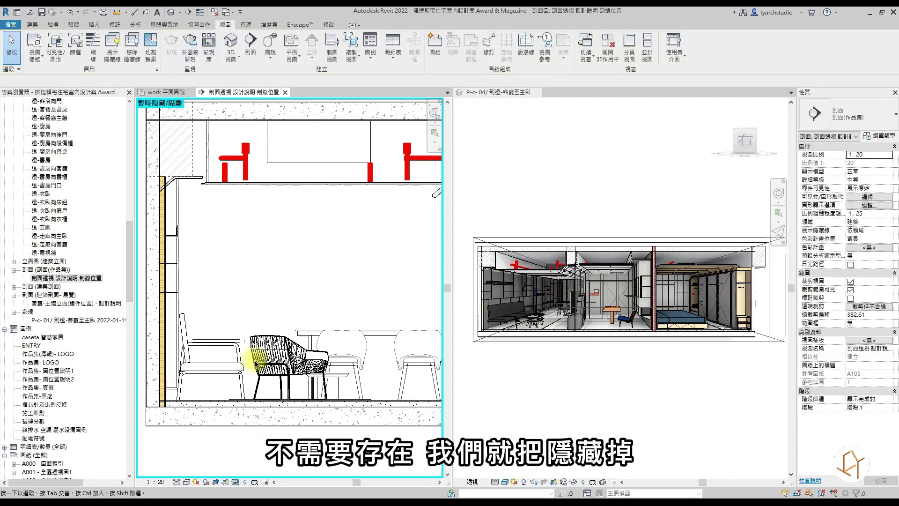
pyautogui.scroll(-2, 236, 253)
pyautogui.scroll(-2, 229, 266)
pyautogui.scroll(-2, 228, 266)
pyautogui.scroll(-1, 271, 301)
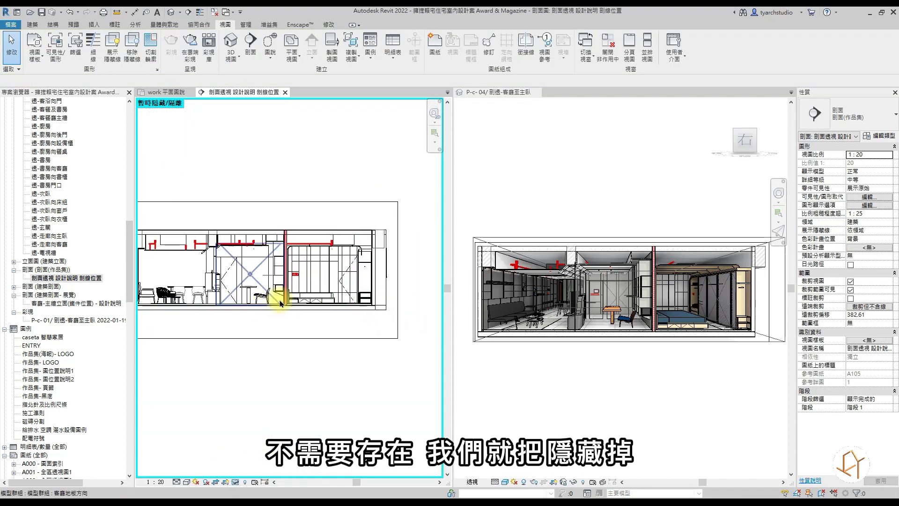
pyautogui.click(235, 481)
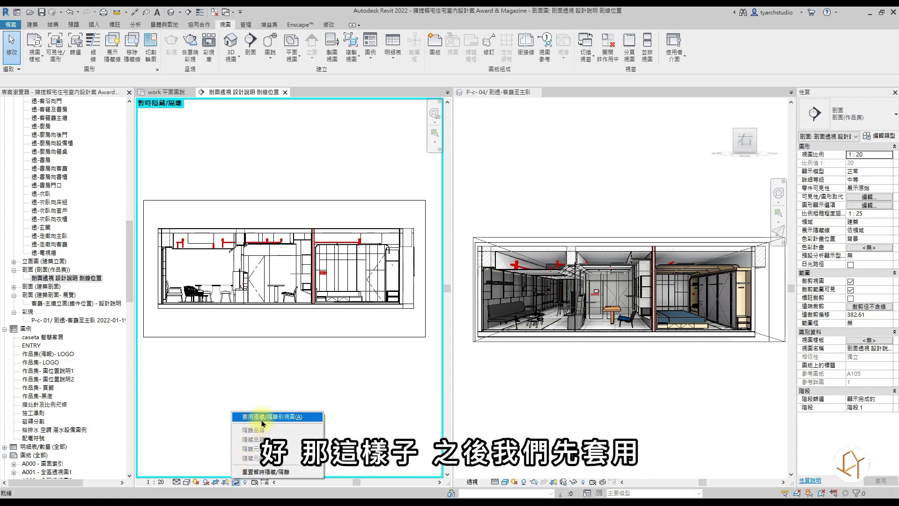
pyautogui.click(263, 417)
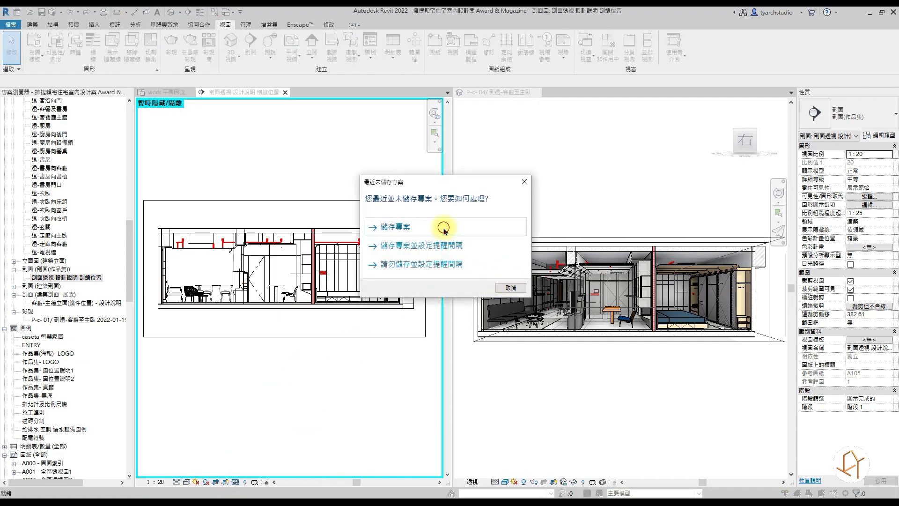
# Save the project and zoom the section view in and out.
pyautogui.click(444, 229)
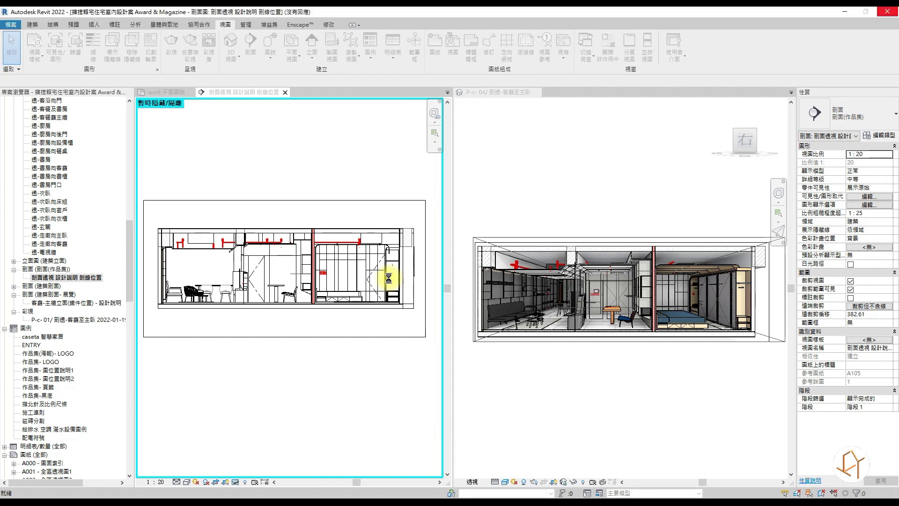
pyautogui.scroll(3, 387, 235)
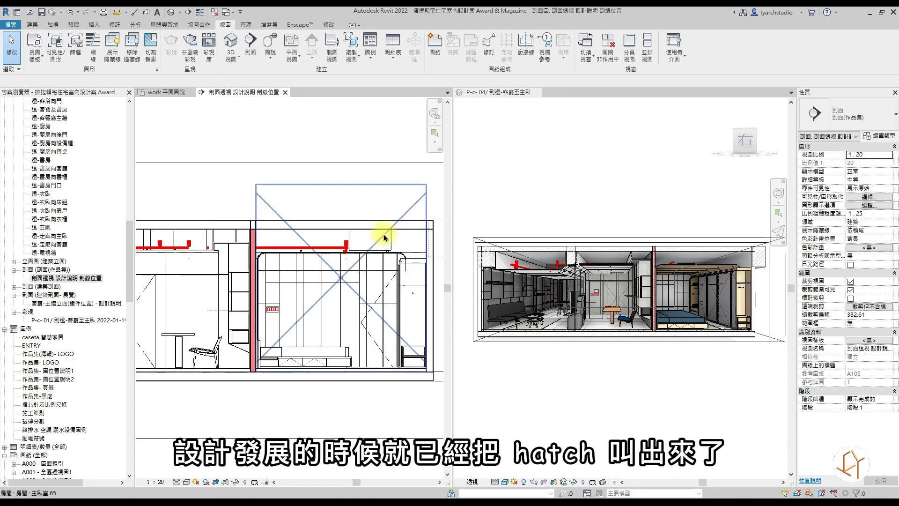
pyautogui.scroll(3, 400, 227)
pyautogui.scroll(5, 512, 253)
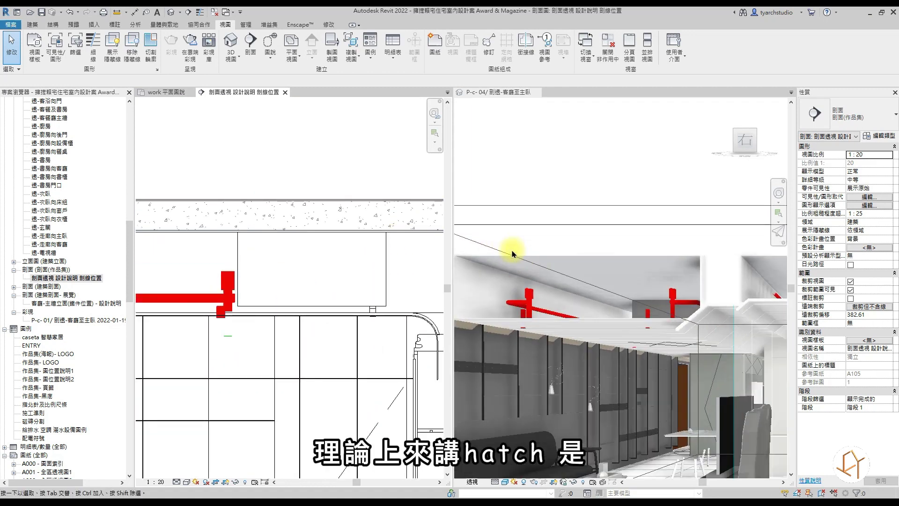
pyautogui.scroll(-1, 337, 231)
pyautogui.scroll(-2, 345, 234)
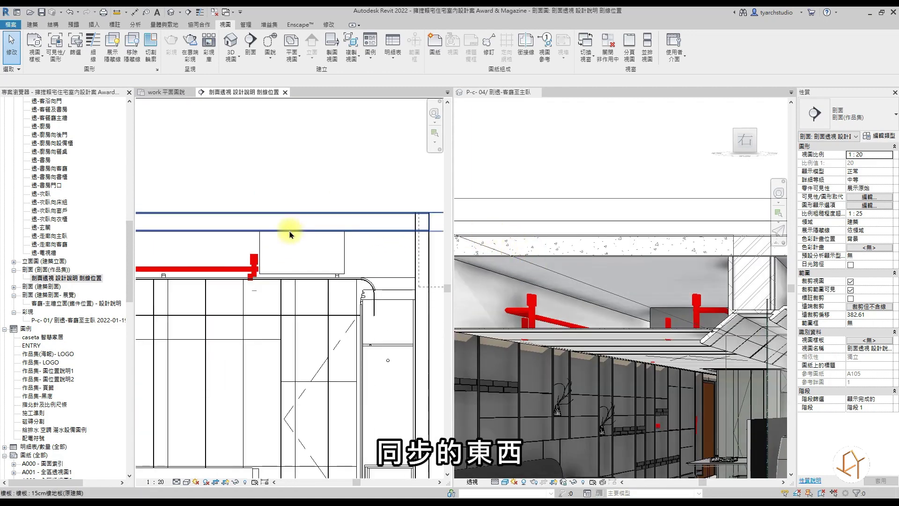
pyautogui.scroll(-2, 345, 235)
pyautogui.scroll(-5, 516, 263)
# Briefly activate the perspective view, then return to the section view and shift its drawing right.
pyautogui.click(568, 322)
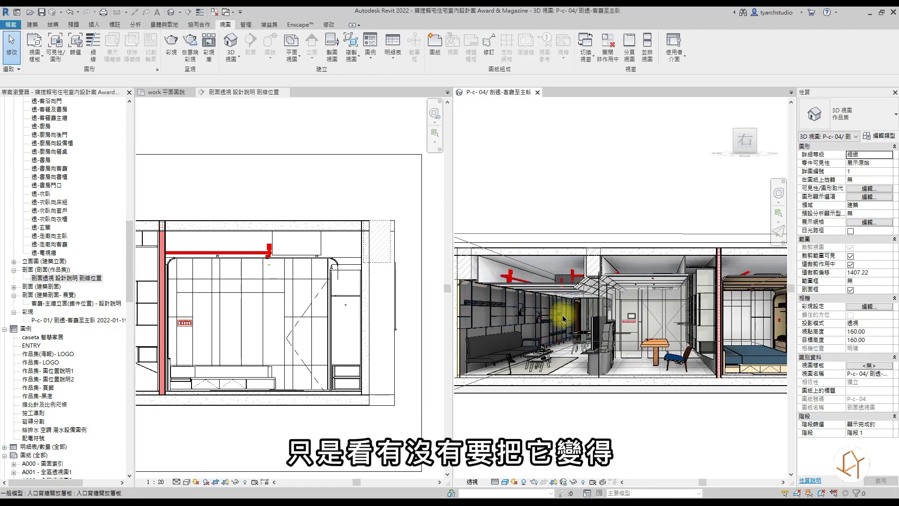
pyautogui.scroll(-2, 579, 316)
pyautogui.scroll(2, 579, 316)
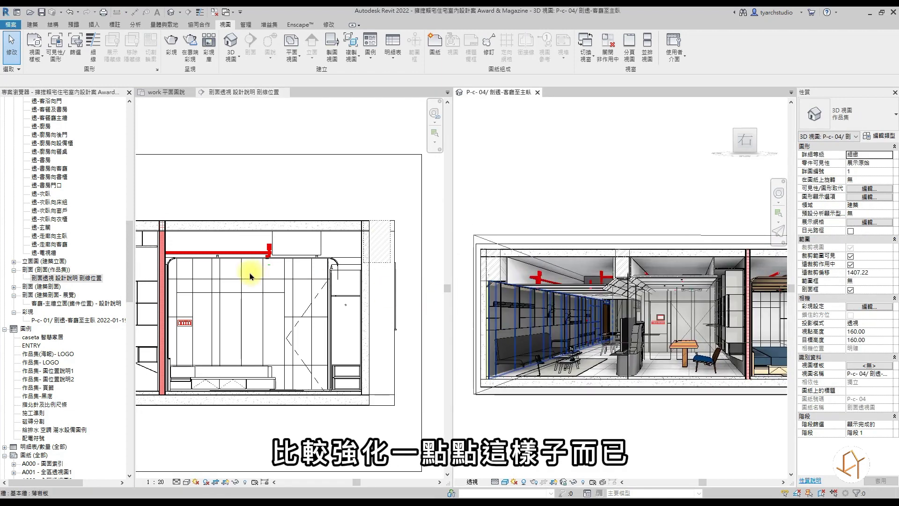
pyautogui.scroll(-1, 248, 267)
pyautogui.click(252, 327)
pyautogui.moveTo(235, 344); pyautogui.dragTo(321, 331, button='middle')
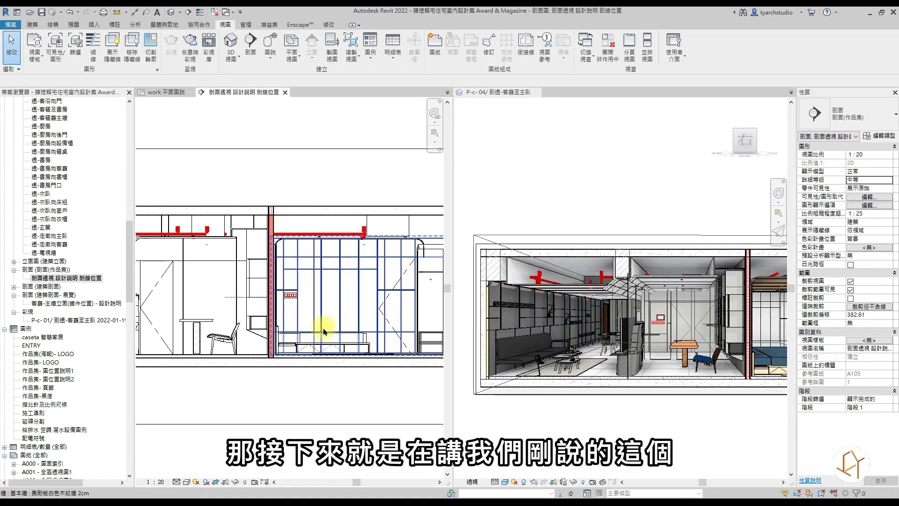
pyautogui.scroll(-1, 315, 341)
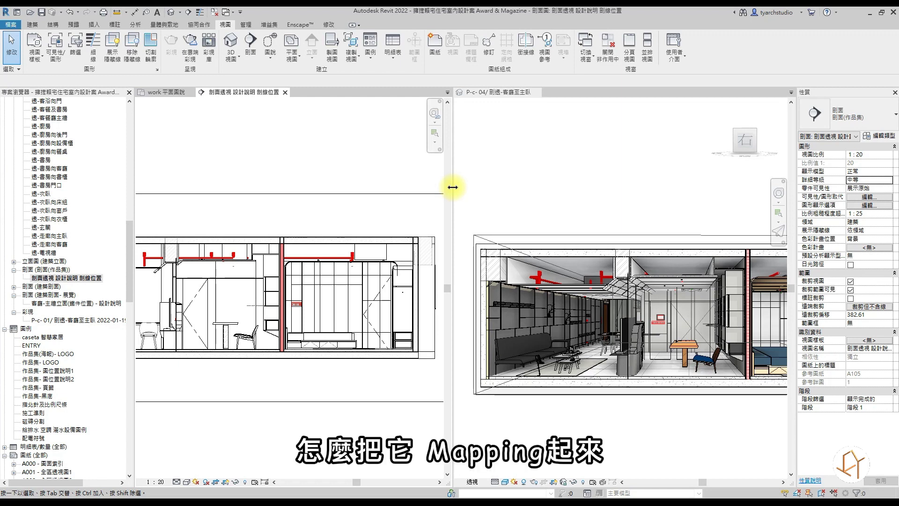
# Widen the section view beside the perspective and recentre its drawing to the left.
pyautogui.moveTo(581, 189); pyautogui.dragTo(638, 191)
pyautogui.scroll(-3, 425, 241)
pyautogui.scroll(2, 425, 295)
pyautogui.scroll(2, 424, 307)
pyautogui.moveTo(423, 306); pyautogui.dragTo(329, 313, button='middle')
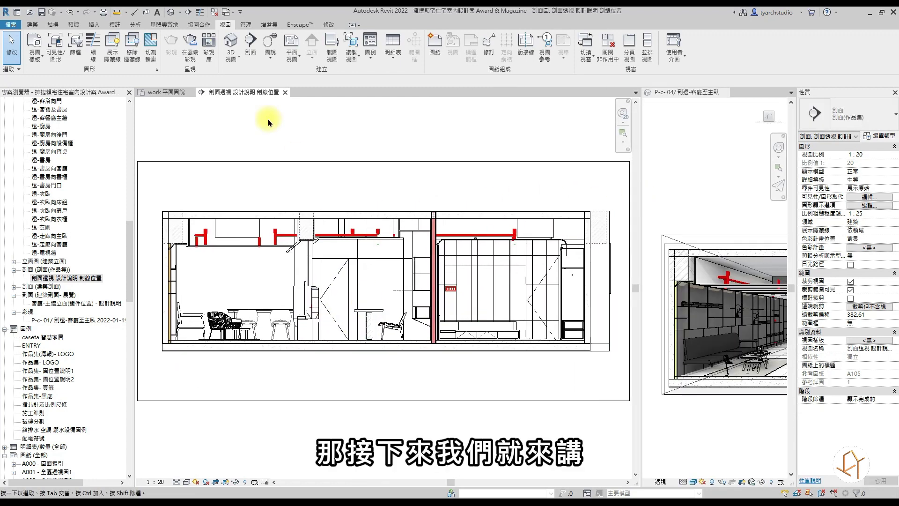
# Start an aligned dimension chain at the red wall's left face across the section.
pyautogui.click(114, 24)
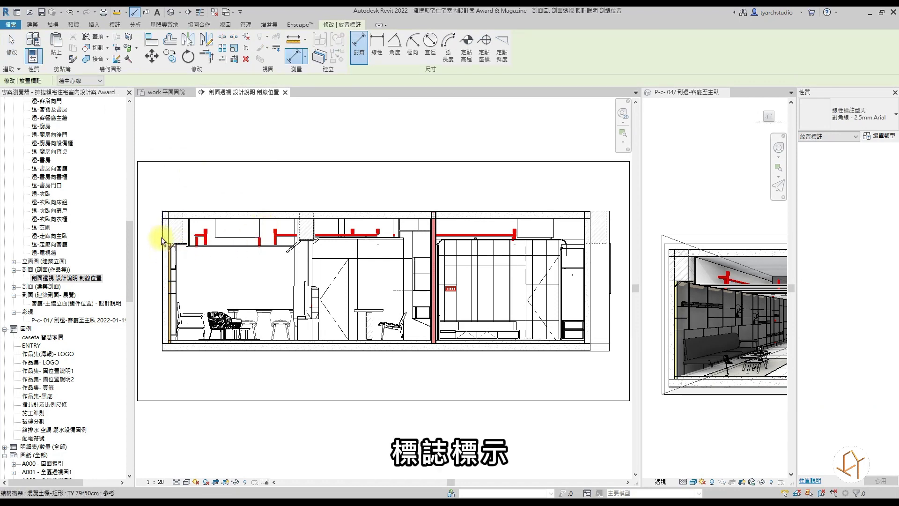
pyautogui.scroll(3, 162, 241)
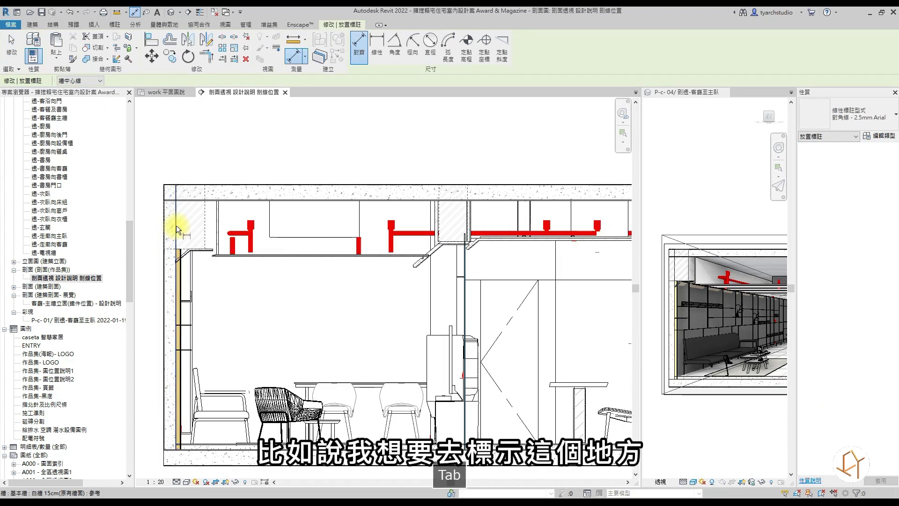
pyautogui.scroll(3, 436, 241)
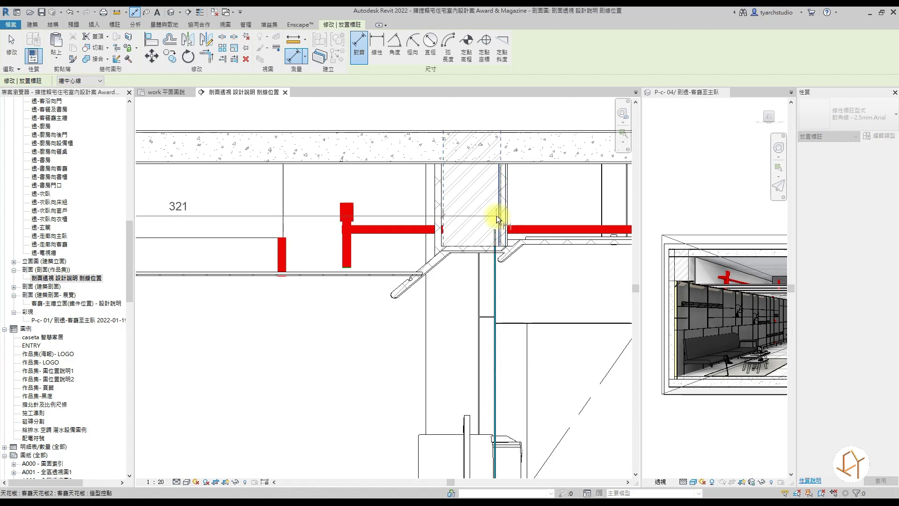
pyautogui.scroll(-3, 502, 217)
pyautogui.scroll(2, 492, 234)
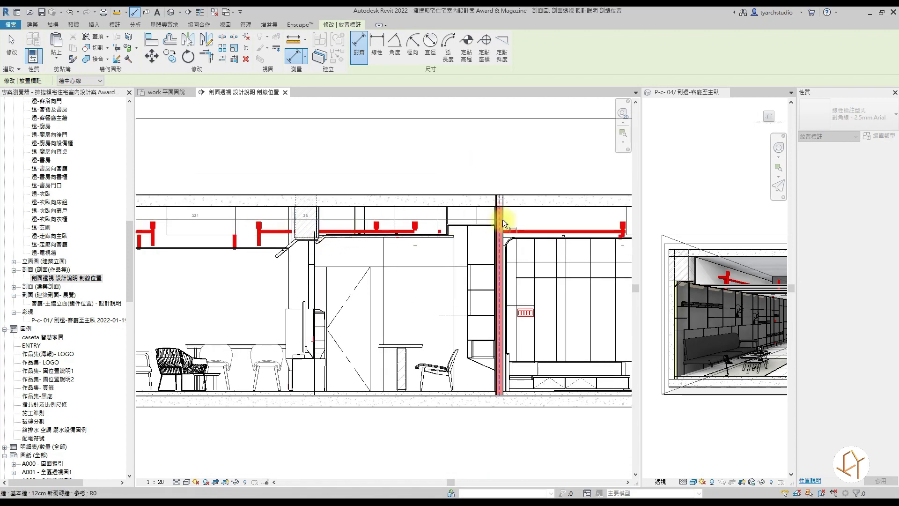
pyautogui.scroll(2, 485, 211)
pyautogui.press('Tab')
pyautogui.scroll(3, 491, 212)
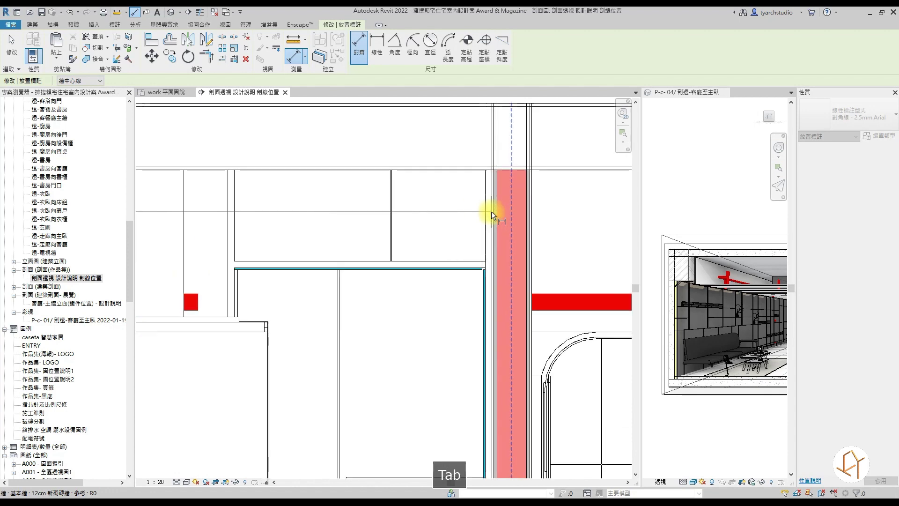
pyautogui.press('Tab')
pyautogui.click(494, 214)
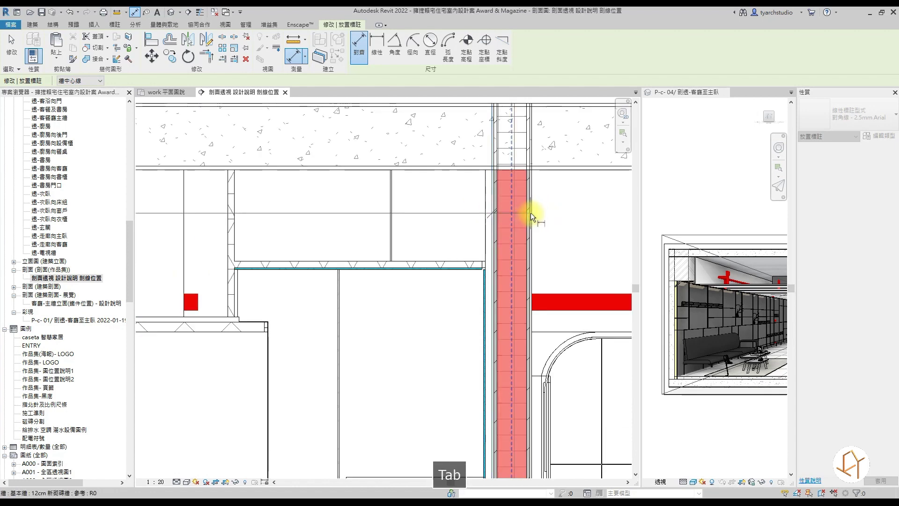
# End the chain at the far wall corner and place it above the section (321, 35, 289, 12, 364).
pyautogui.scroll(-3, 532, 212)
pyautogui.scroll(-2, 387, 237)
pyautogui.scroll(3, 453, 217)
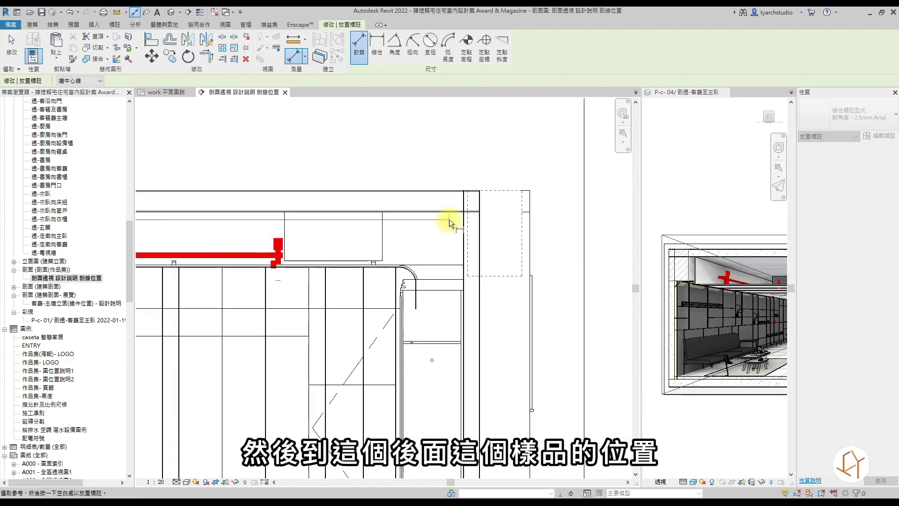
pyautogui.scroll(2, 462, 226)
pyautogui.press('Tab')
pyautogui.click(463, 226)
pyautogui.scroll(-3, 454, 220)
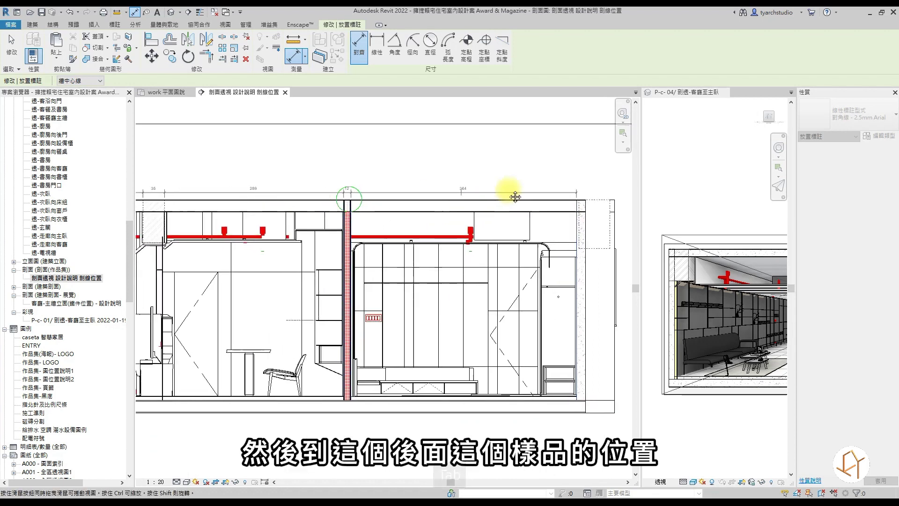
pyautogui.scroll(2, 465, 184)
pyautogui.click(465, 181)
pyautogui.press('Escape')
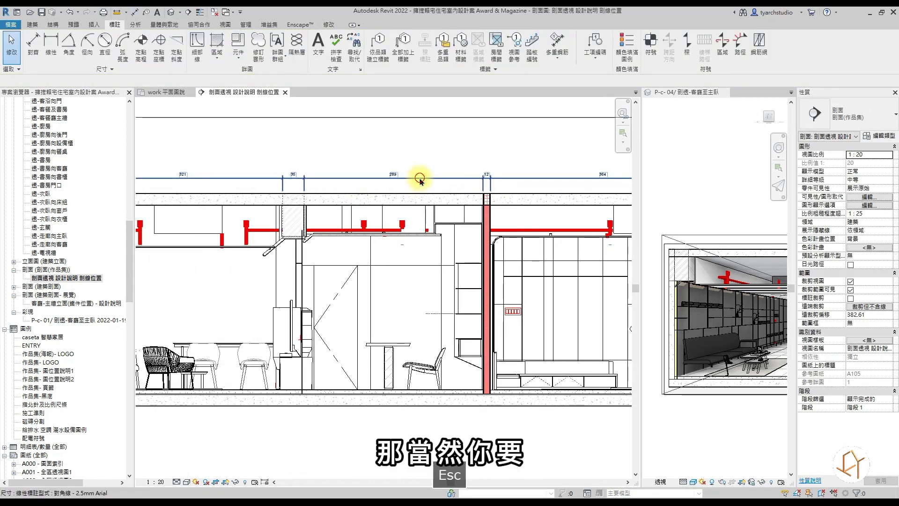
# Change the top dimension string's type to TY 空間放大圖標註尺寸.
pyautogui.click(864, 116)
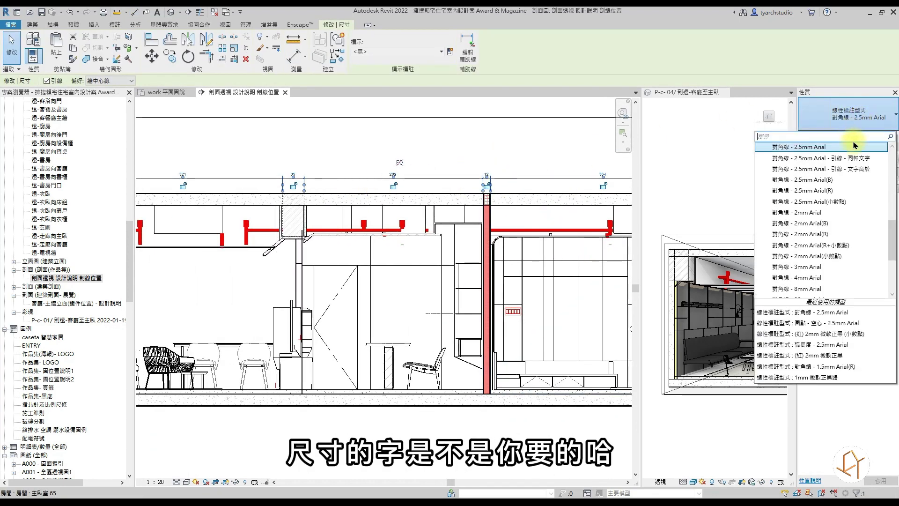
pyautogui.scroll(2, 856, 203)
pyautogui.scroll(2, 856, 206)
pyautogui.scroll(2, 856, 213)
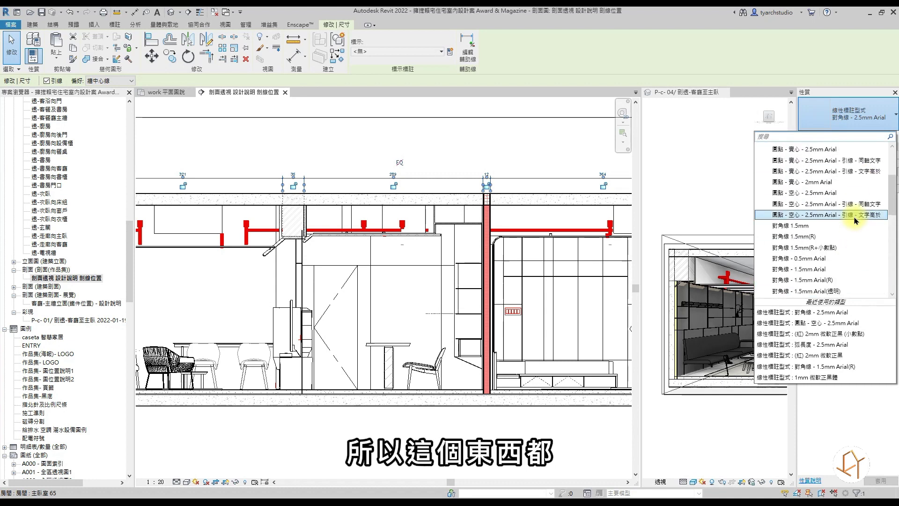
pyautogui.scroll(2, 855, 220)
pyautogui.scroll(-2, 855, 220)
pyautogui.scroll(2, 855, 221)
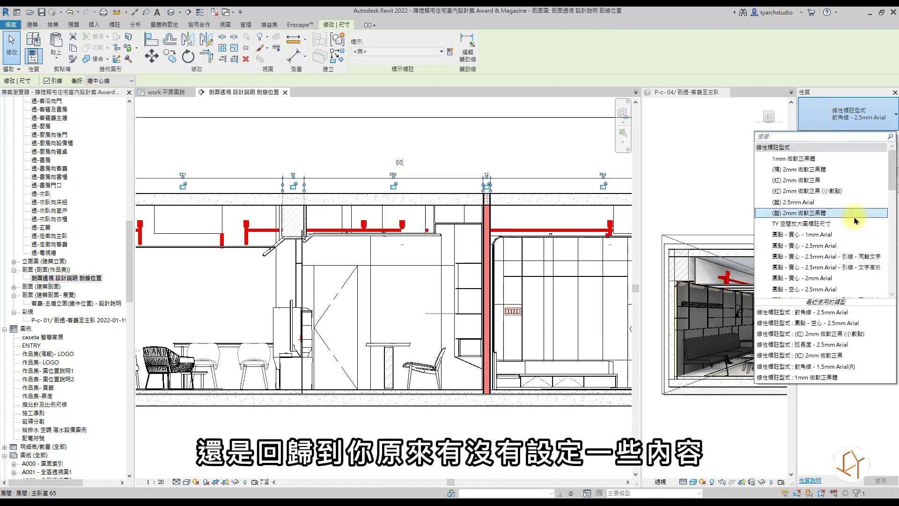
pyautogui.click(847, 225)
pyautogui.press('Escape')
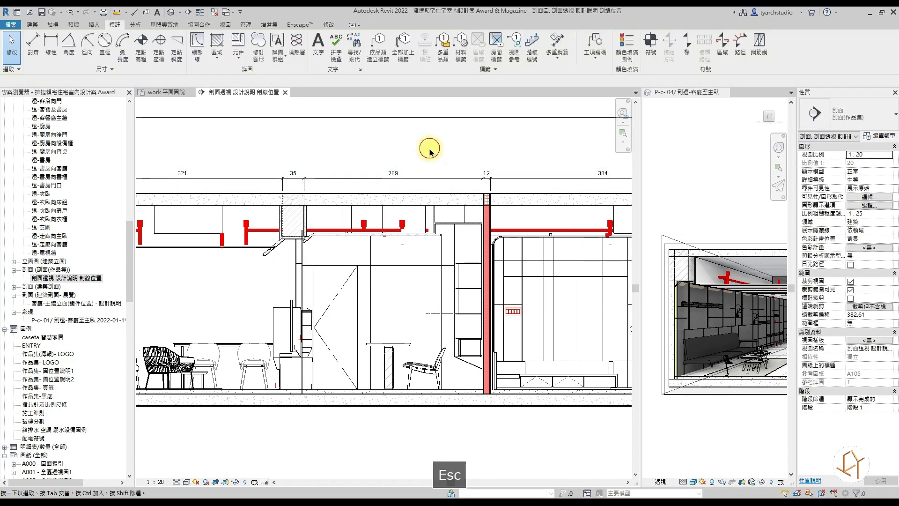
# Recheck the top dimension string and shift the section drawing right.
pyautogui.scroll(-2, 424, 178)
pyautogui.click(502, 176)
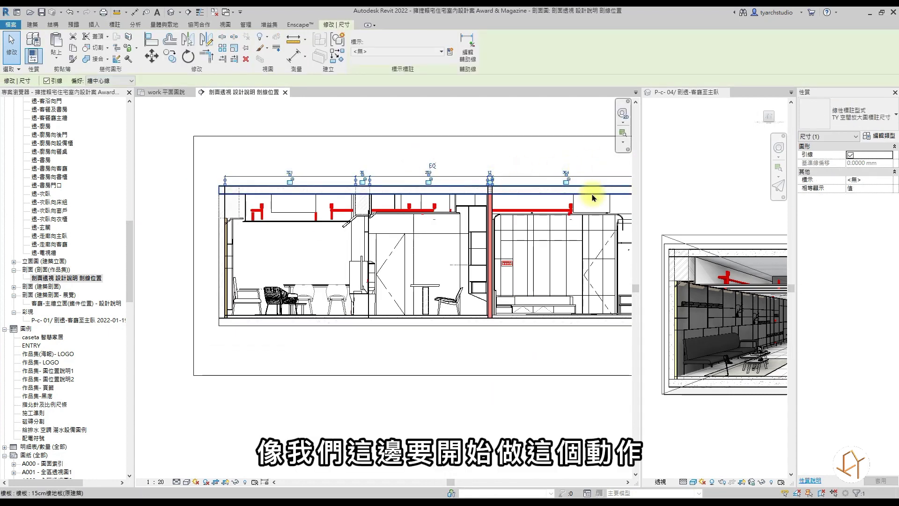
pyautogui.scroll(-2, 507, 177)
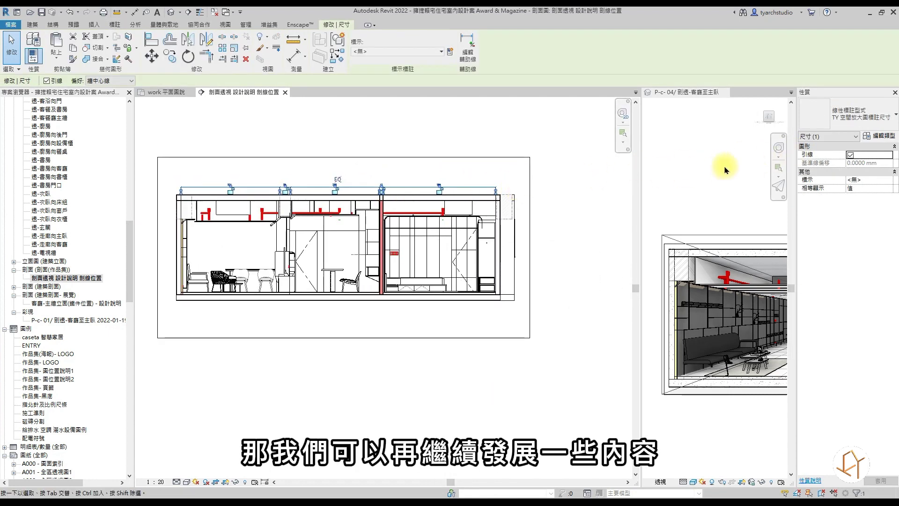
pyautogui.press('Escape')
pyautogui.moveTo(228, 181); pyautogui.dragTo(287, 184, button='middle')
pyautogui.click(53, 50)
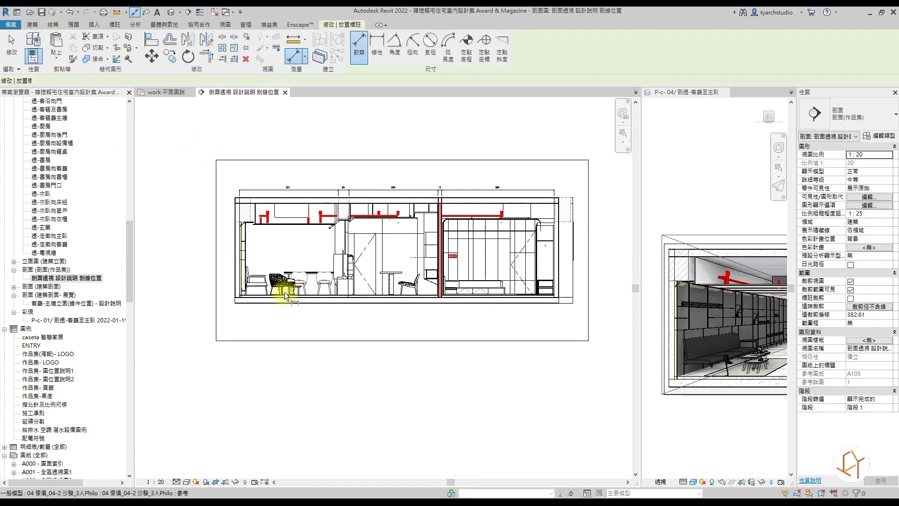
# Use the TY 空間放大圖標註尺寸 type and add the vertical 67/230 dimension left of the wall.
pyautogui.click(876, 115)
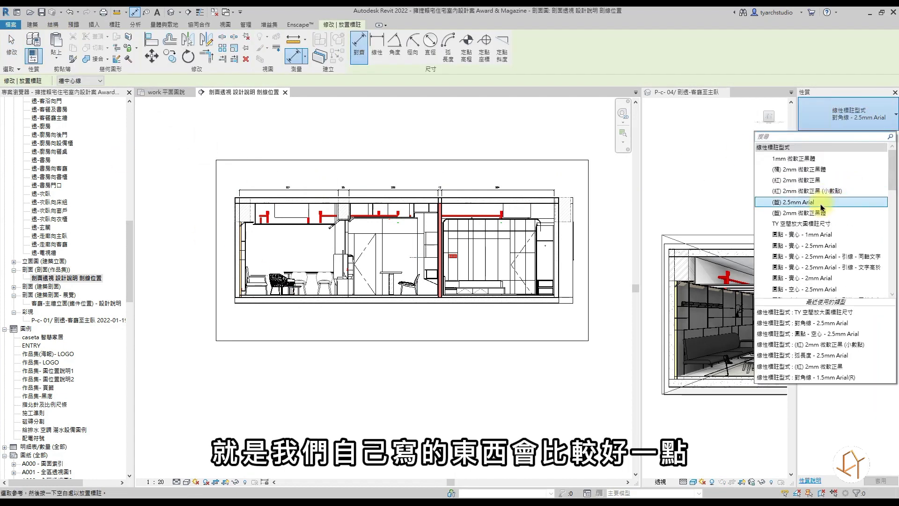
pyautogui.click(813, 223)
pyautogui.scroll(4, 254, 309)
pyautogui.scroll(3, 255, 309)
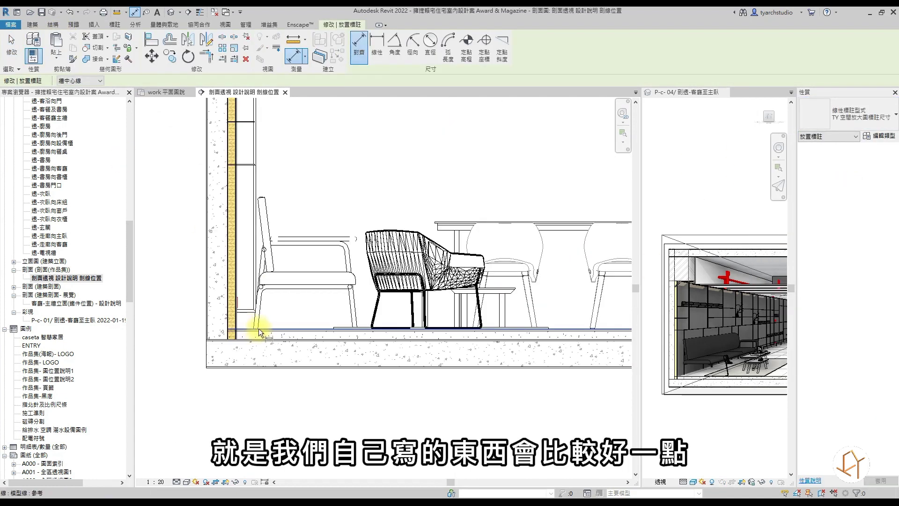
pyautogui.scroll(-3, 269, 330)
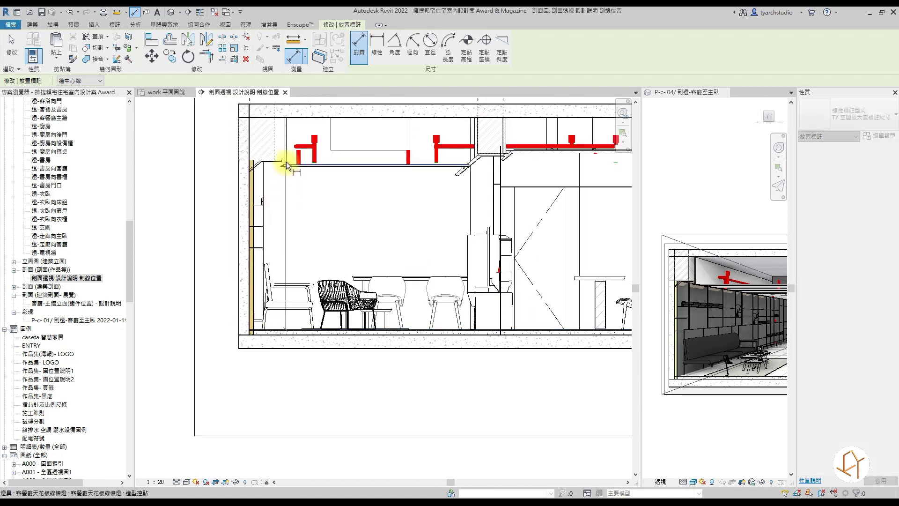
pyautogui.click(302, 166)
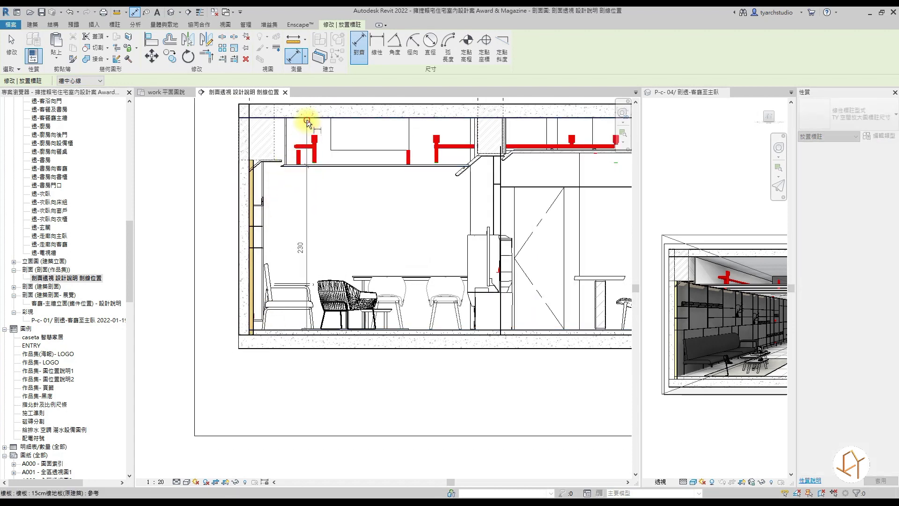
pyautogui.click(220, 187)
pyautogui.press('Escape')
# Add the vertical 249/49 dimension right of the cabinet, including the beam line.
pyautogui.scroll(-2, 345, 228)
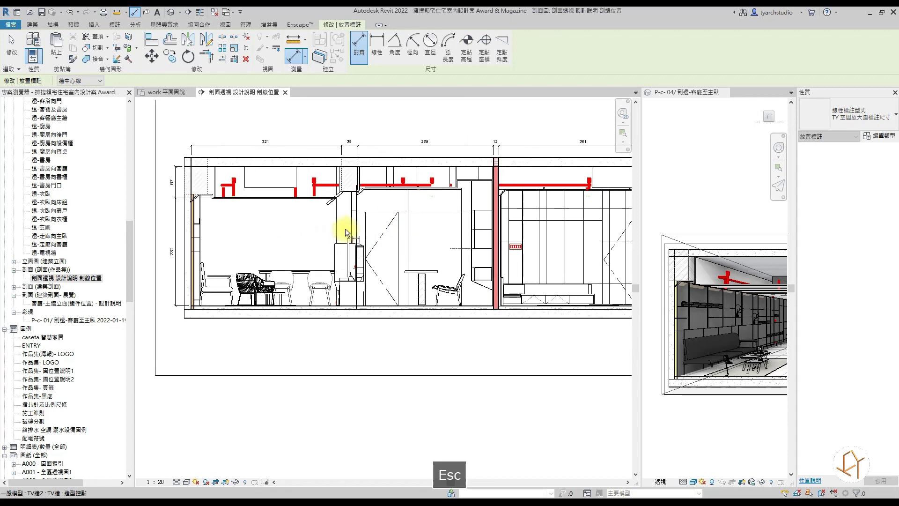
pyautogui.scroll(2, 469, 277)
pyautogui.scroll(2, 507, 238)
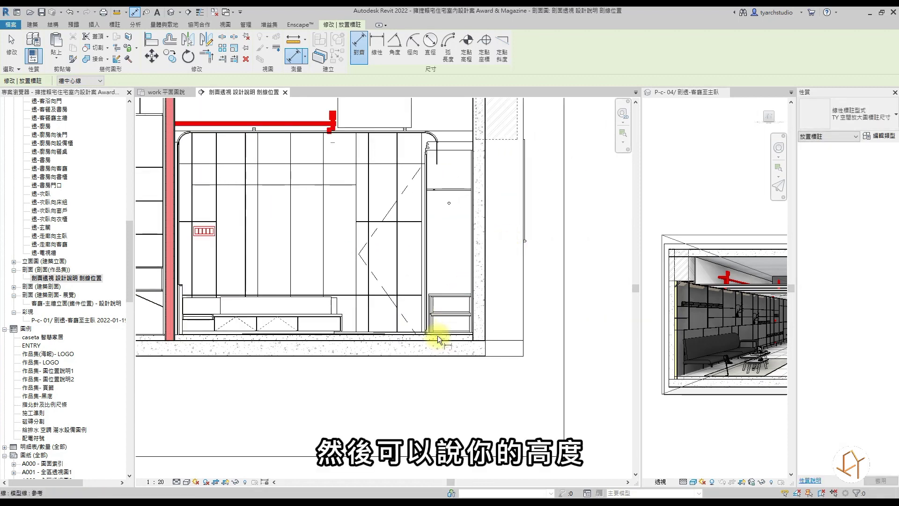
pyautogui.press('Escape')
pyautogui.scroll(2, 450, 341)
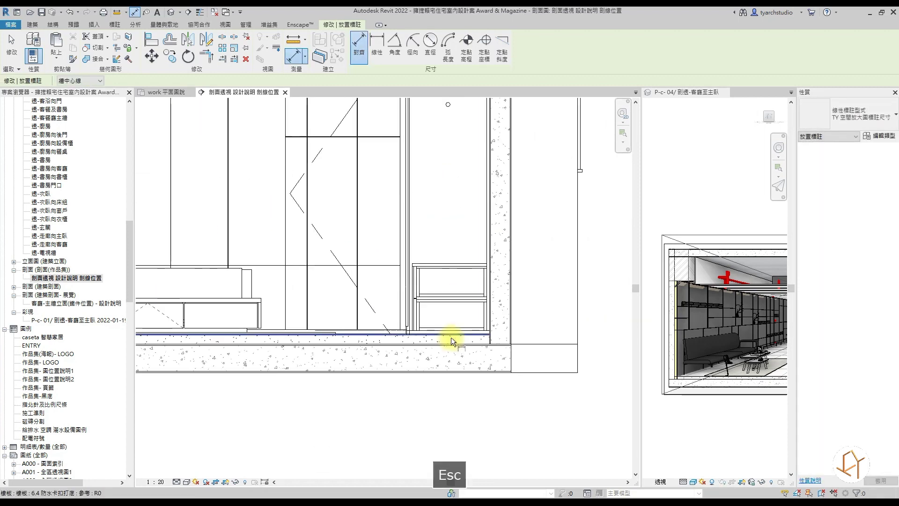
pyautogui.scroll(-2, 452, 341)
pyautogui.moveTo(454, 153); pyautogui.dragTo(446, 185, button='middle')
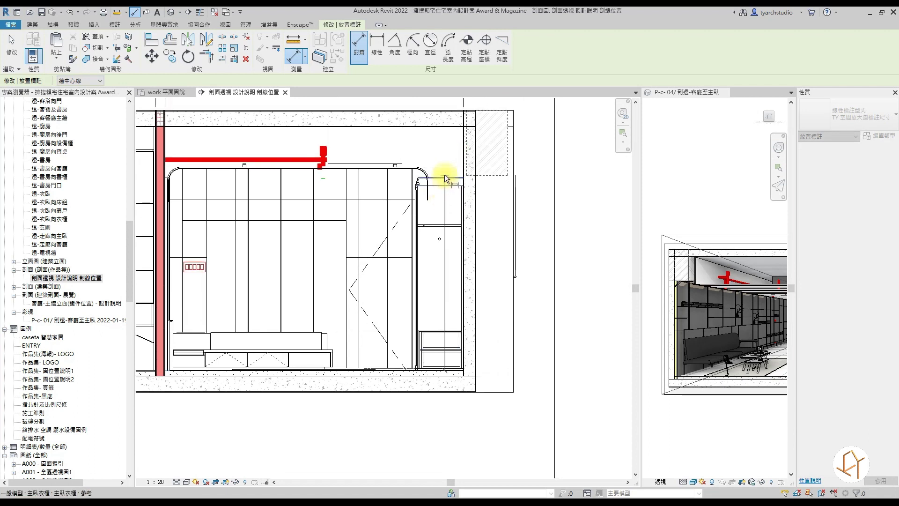
pyautogui.click(445, 167)
pyautogui.moveTo(500, 186); pyautogui.dragTo(476, 270, button='middle')
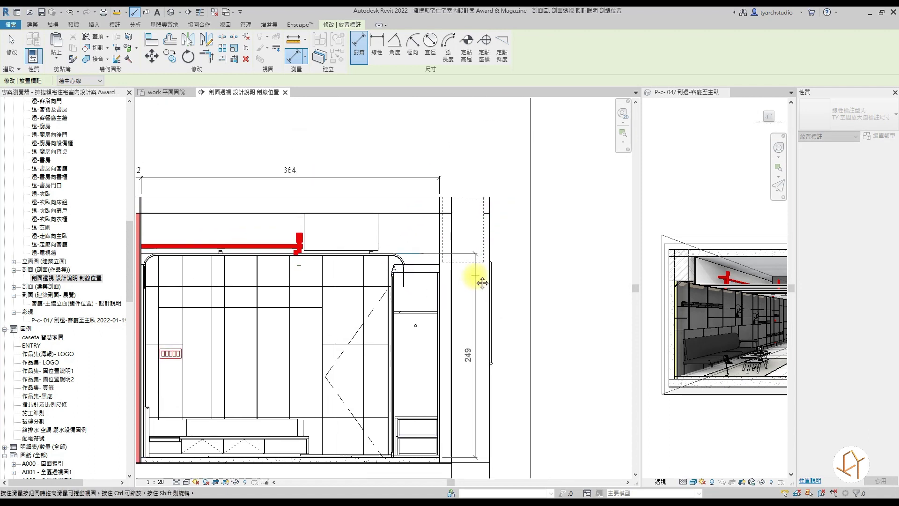
pyautogui.click(425, 213)
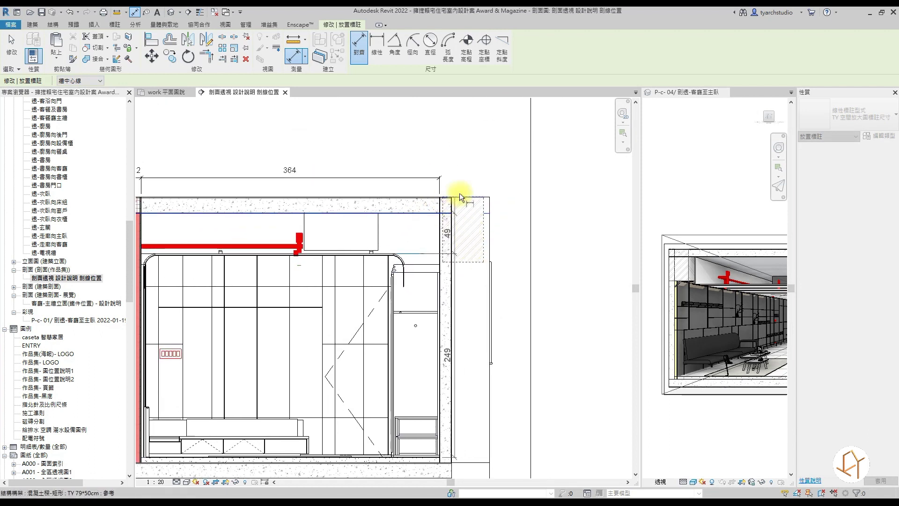
pyautogui.click(477, 169)
pyautogui.press('Escape')
# Add a second dimension chain across both rooms from wall faces, reading 343, 10, 293 onward.
pyautogui.scroll(-3, 319, 262)
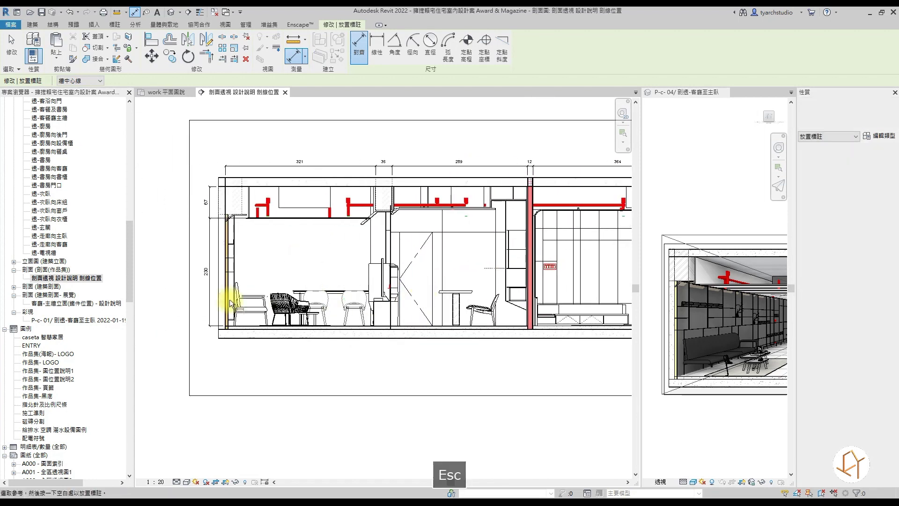
pyautogui.scroll(2, 232, 273)
pyautogui.press('Tab')
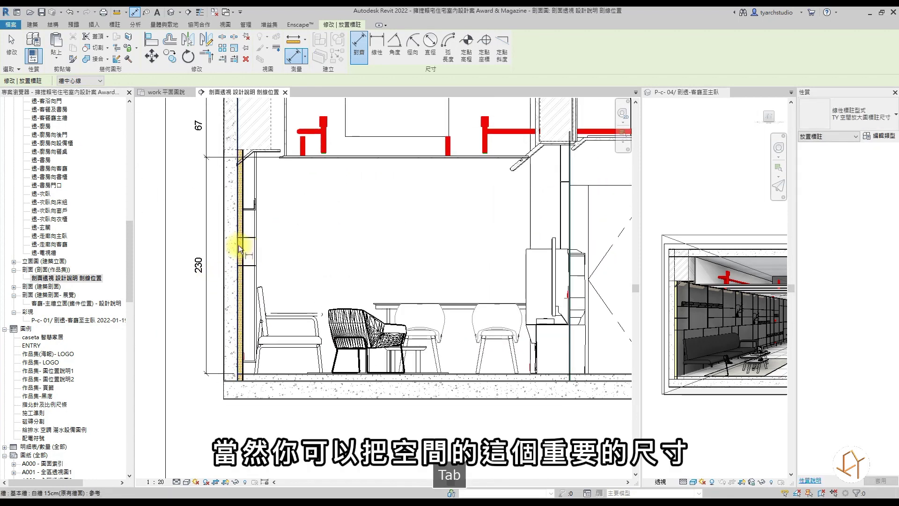
pyautogui.scroll(-2, 272, 255)
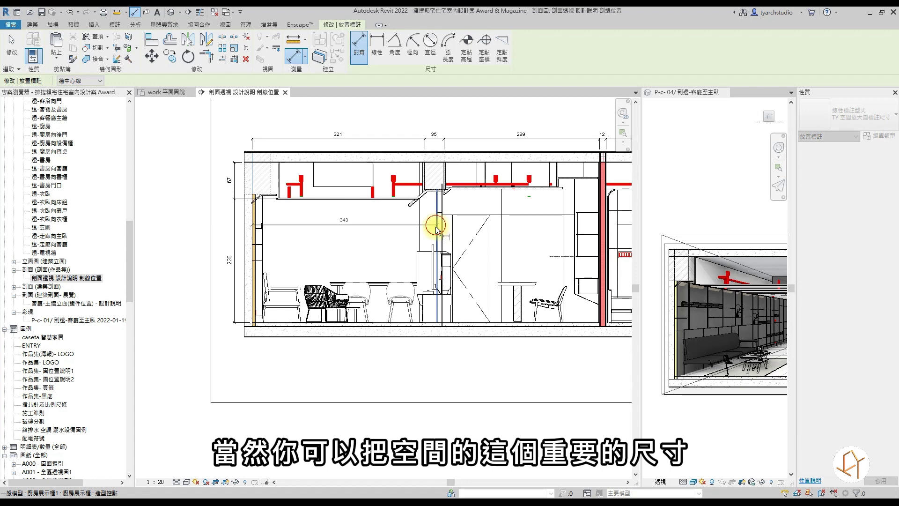
pyautogui.scroll(1, 445, 240)
pyautogui.scroll(1, 452, 241)
pyautogui.scroll(1, 459, 242)
pyautogui.press('Tab')
pyautogui.scroll(2, 462, 242)
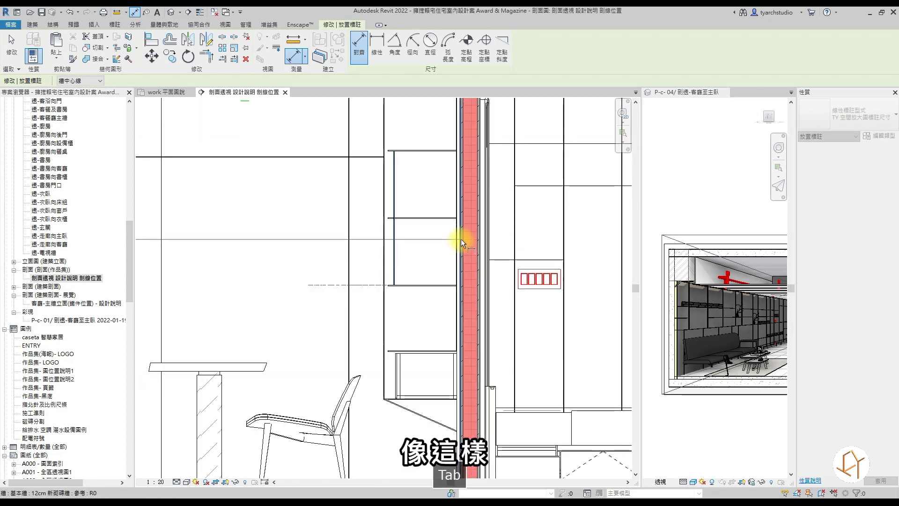
pyautogui.scroll(-3, 468, 243)
pyautogui.scroll(2, 356, 250)
pyautogui.scroll(2, 361, 249)
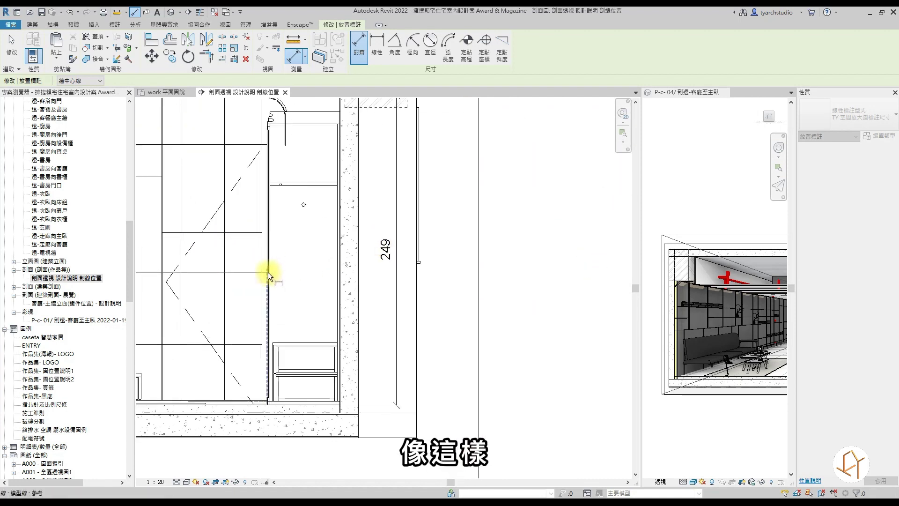
pyautogui.click(341, 277)
pyautogui.scroll(-4, 340, 277)
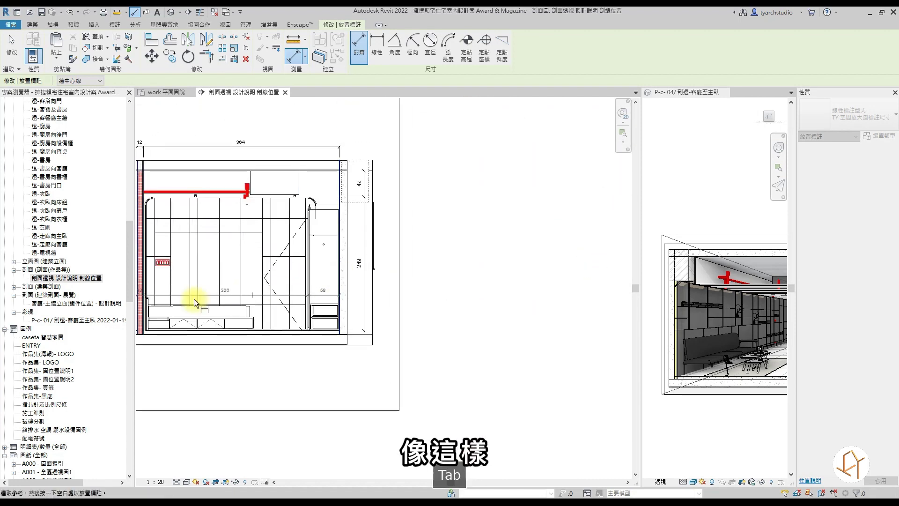
pyautogui.scroll(2, 482, 311)
pyautogui.press('Escape')
pyautogui.press('Escape')
pyautogui.scroll(-3, 389, 303)
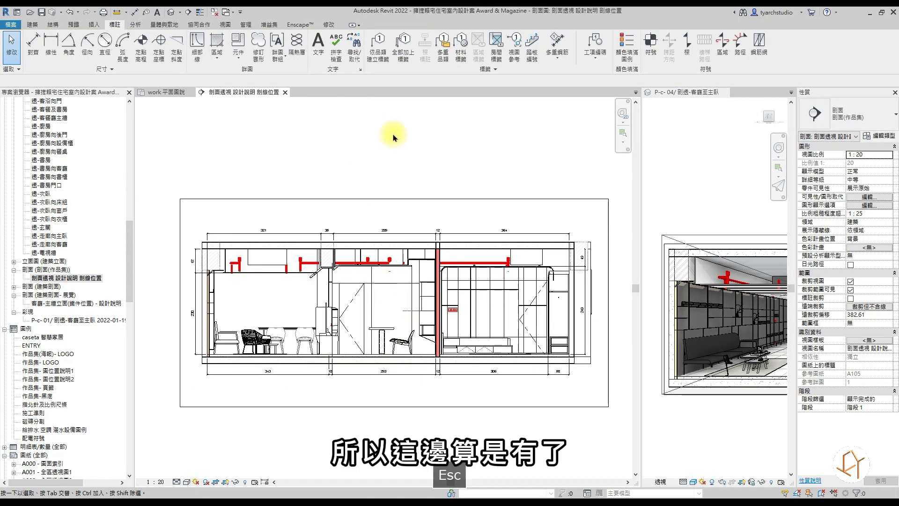
# Tag the 客餐廳, 書房 and 主臥室 rooms with their names and 坪 areas.
pyautogui.click(496, 51)
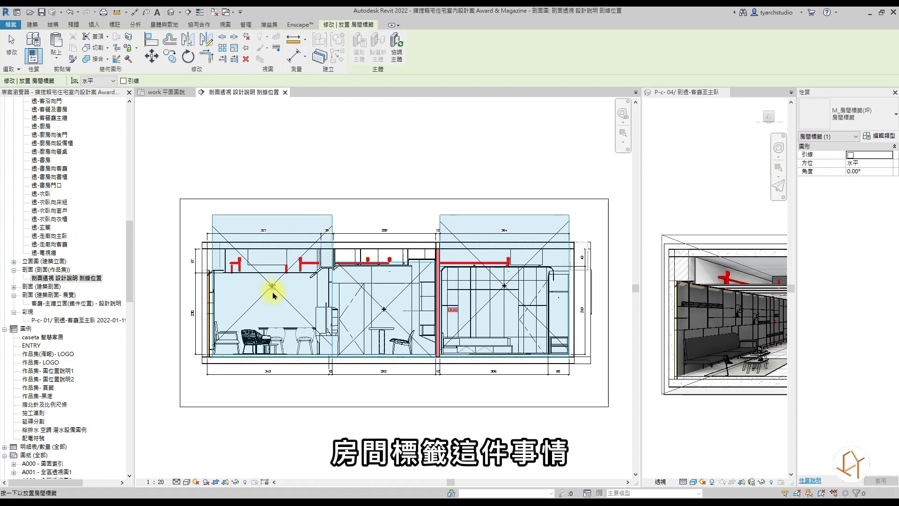
pyautogui.scroll(3, 273, 295)
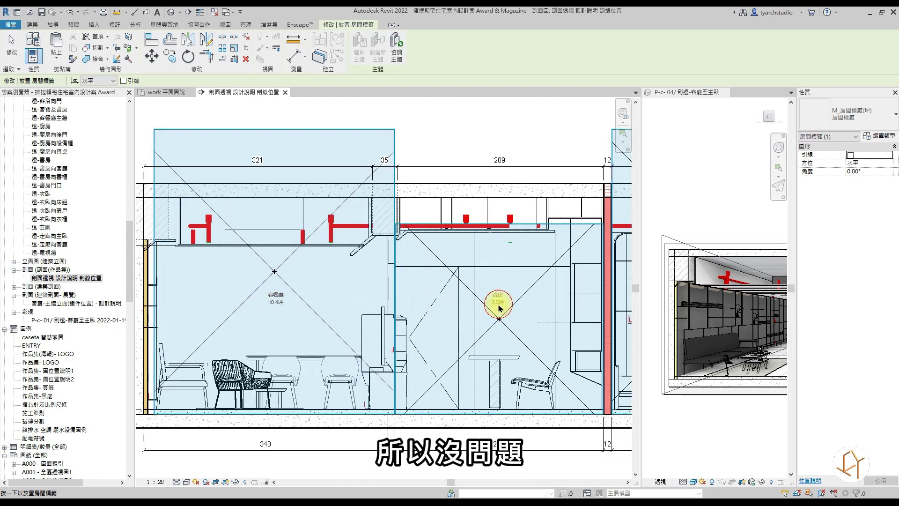
pyautogui.scroll(-2, 499, 308)
pyautogui.moveTo(499, 308); pyautogui.dragTo(341, 291, button='middle')
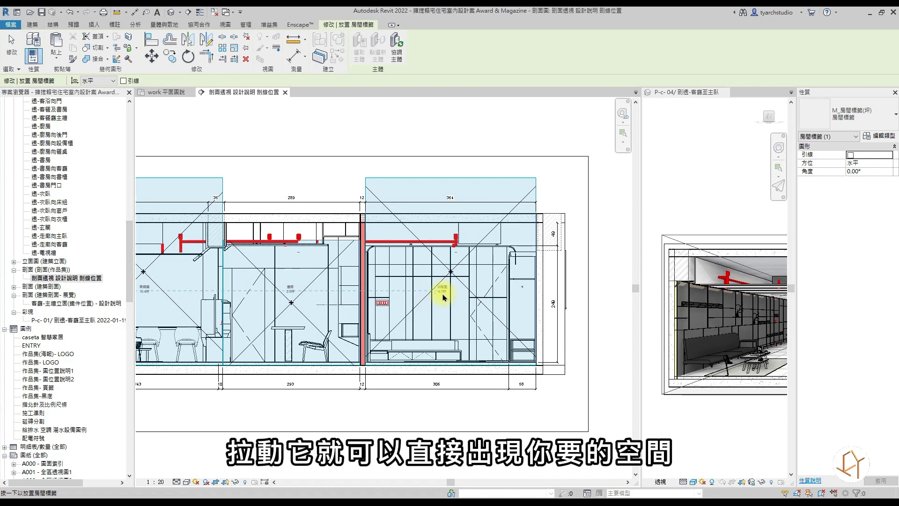
pyautogui.press('Escape')
pyautogui.moveTo(256, 300); pyautogui.dragTo(371, 304, button='middle')
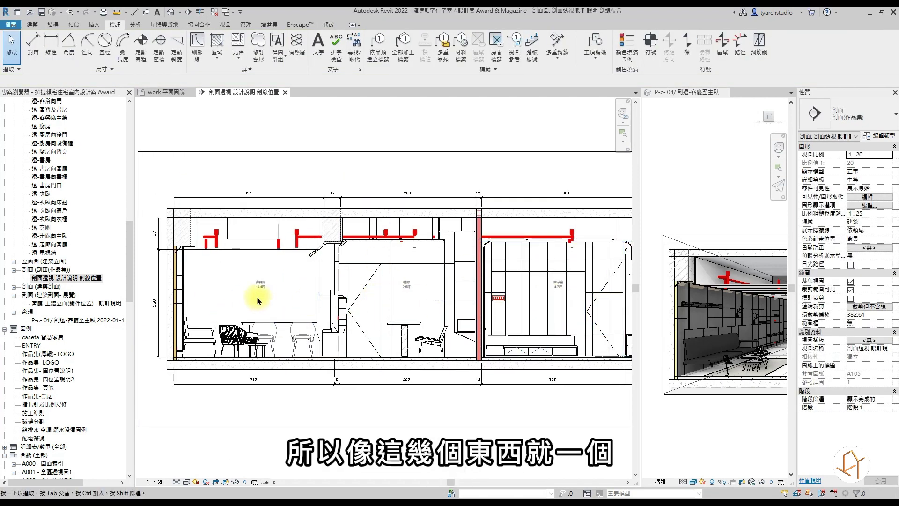
pyautogui.press('Escape')
pyautogui.click(150, 482)
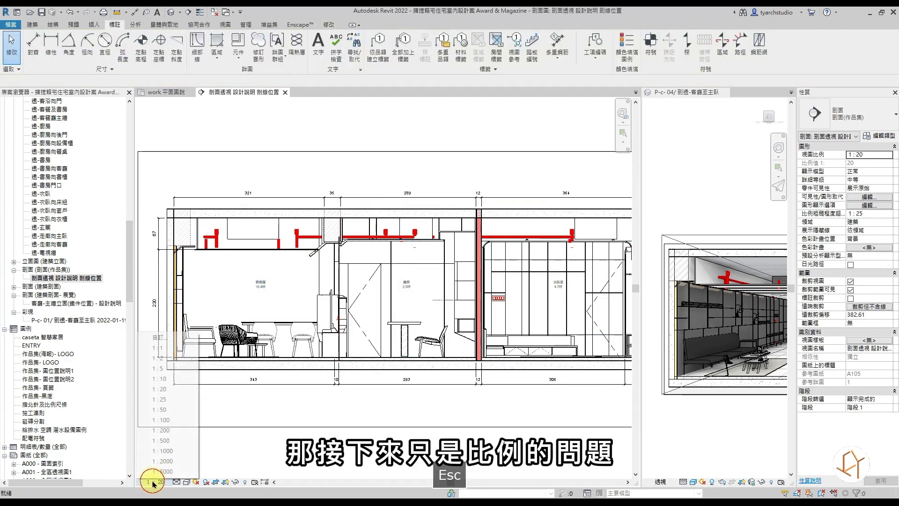
# Set the section view to a custom 1:30 scale and check its crop boundary.
pyautogui.click(162, 337)
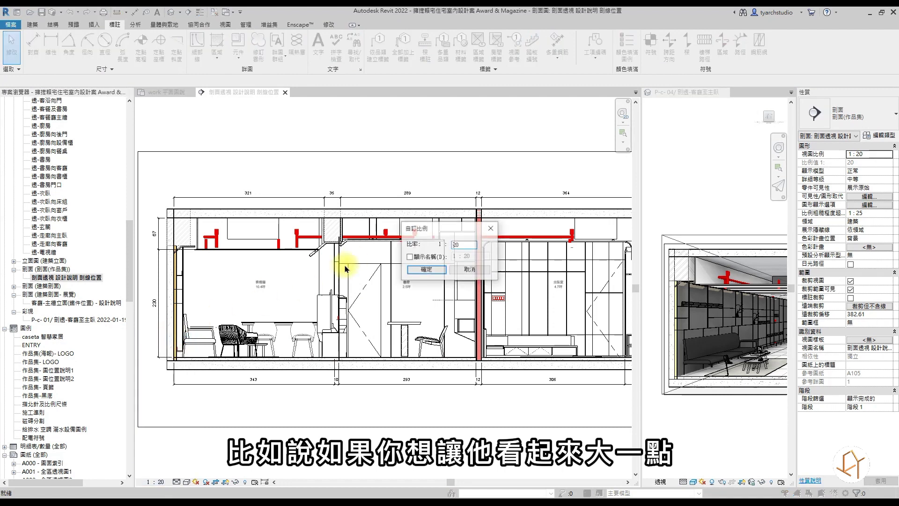
pyautogui.write('30')
pyautogui.press('Return')
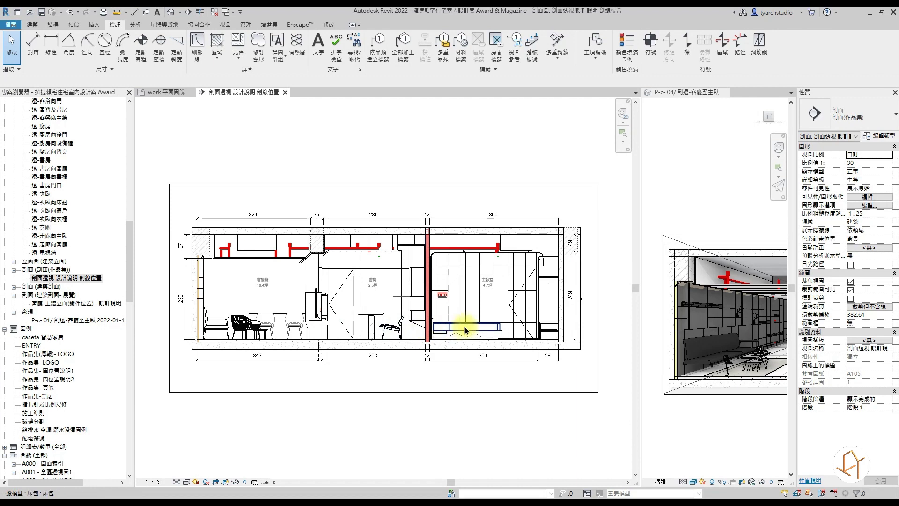
pyautogui.press('Escape')
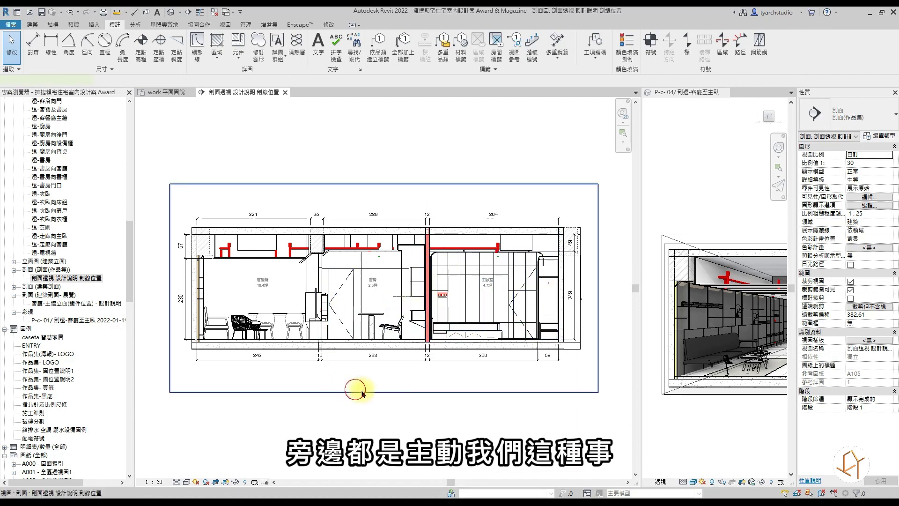
pyautogui.click(382, 368)
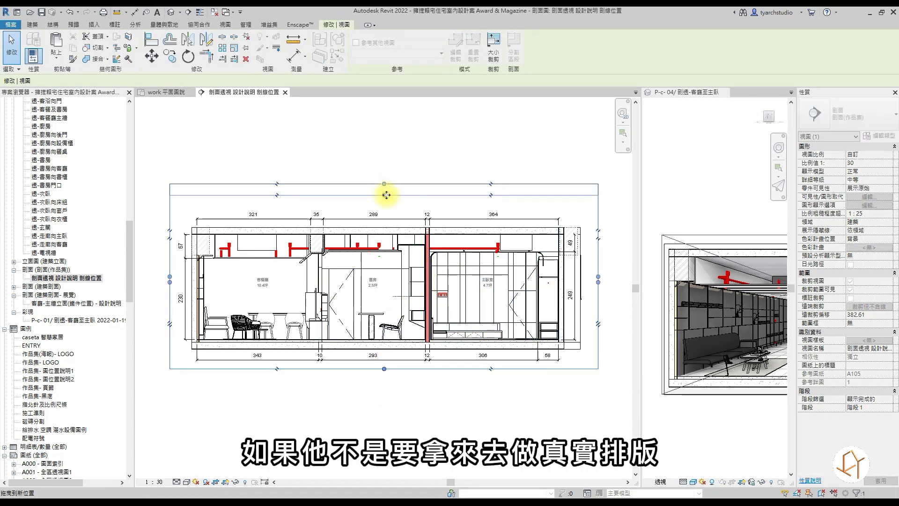
pyautogui.press('Escape')
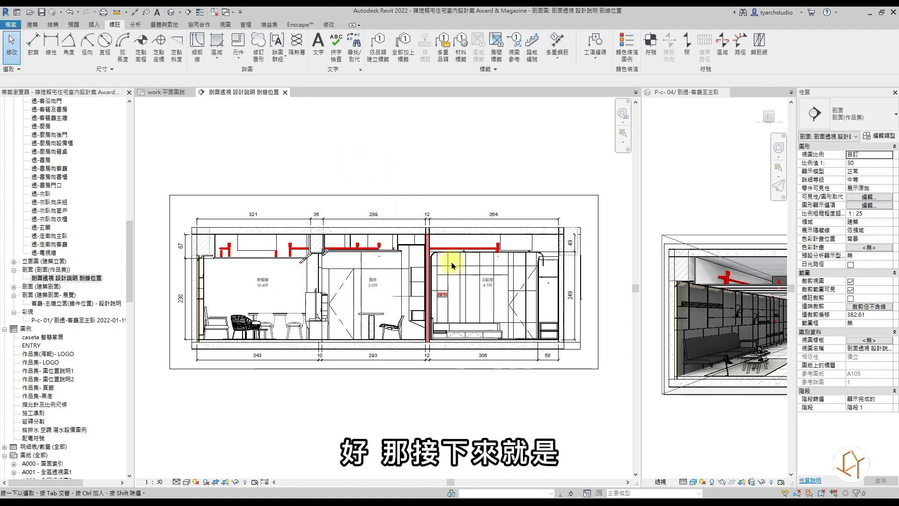
pyautogui.click(291, 251)
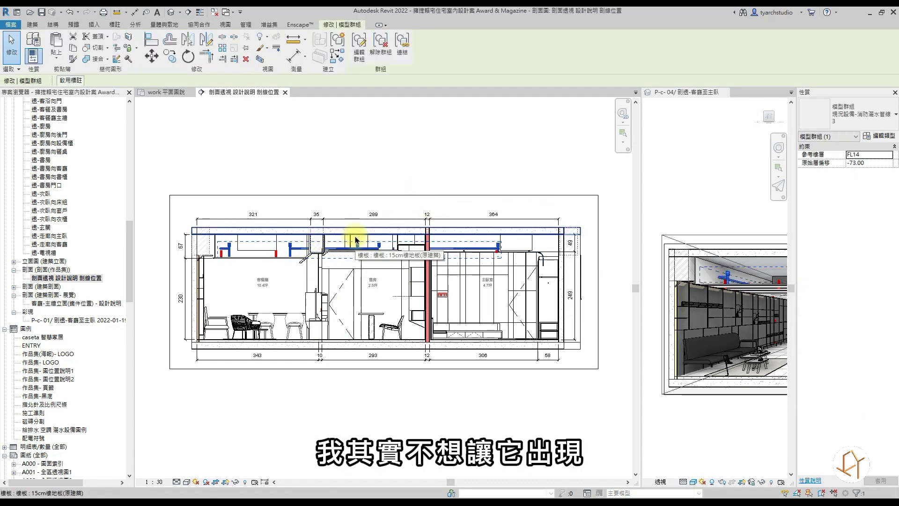
pyautogui.press('Escape')
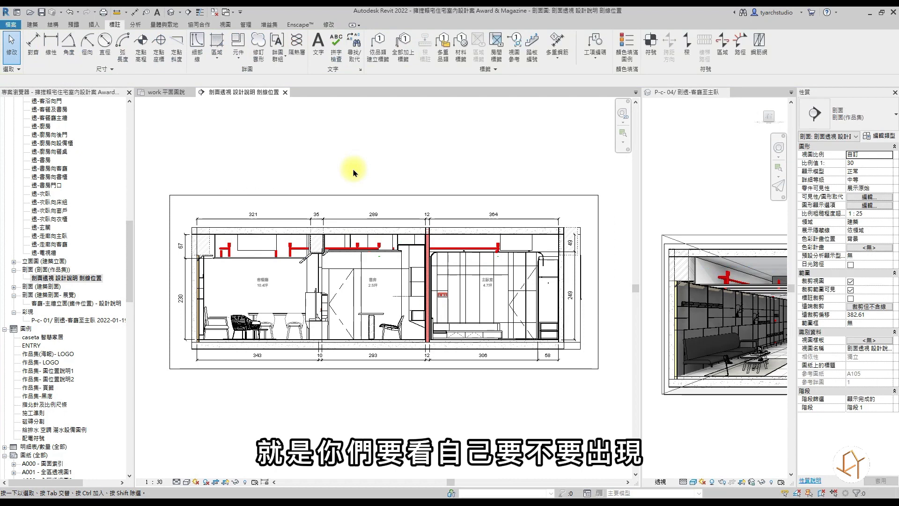
pyautogui.scroll(-1, 440, 192)
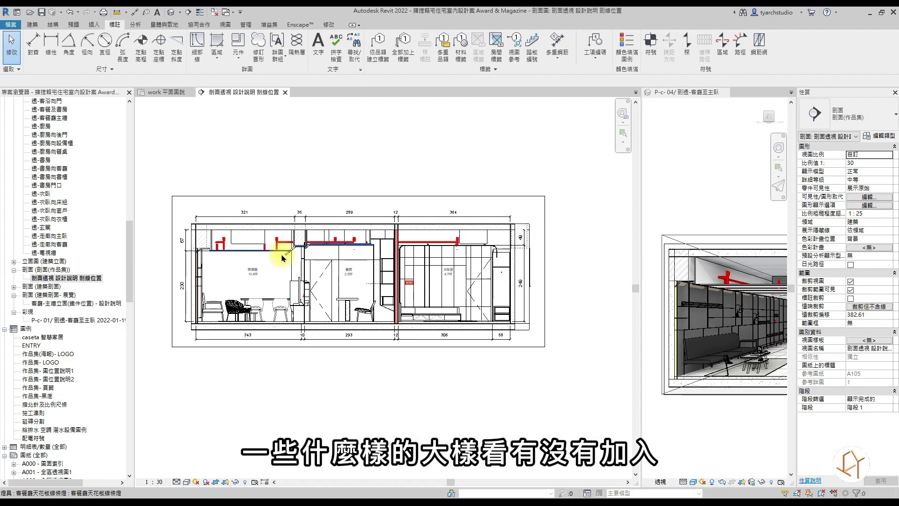
pyautogui.moveTo(358, 191); pyautogui.dragTo(361, 202, button='middle')
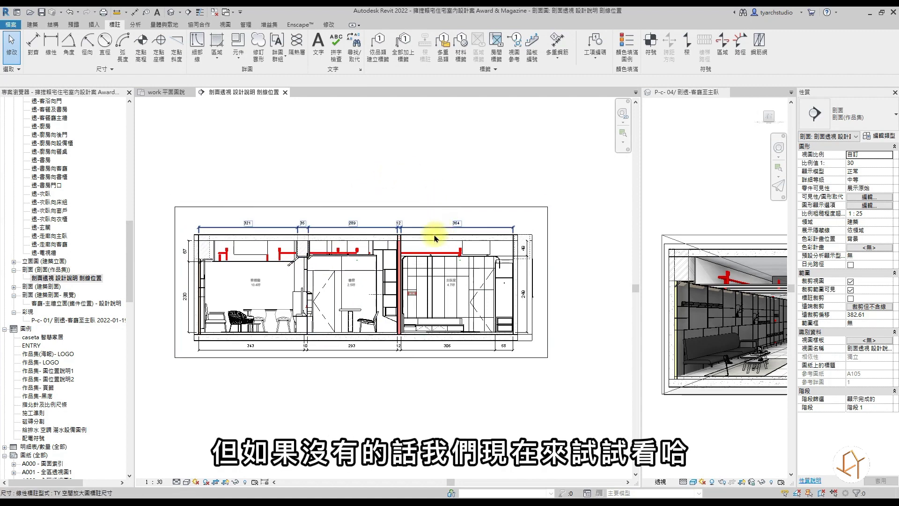
pyautogui.moveTo(132, 281)
pyautogui.mouseDown()
pyautogui.moveTo(108, 405)
pyautogui.moveTo(122, 429)
pyautogui.moveTo(105, 455)
pyautogui.mouseUp()
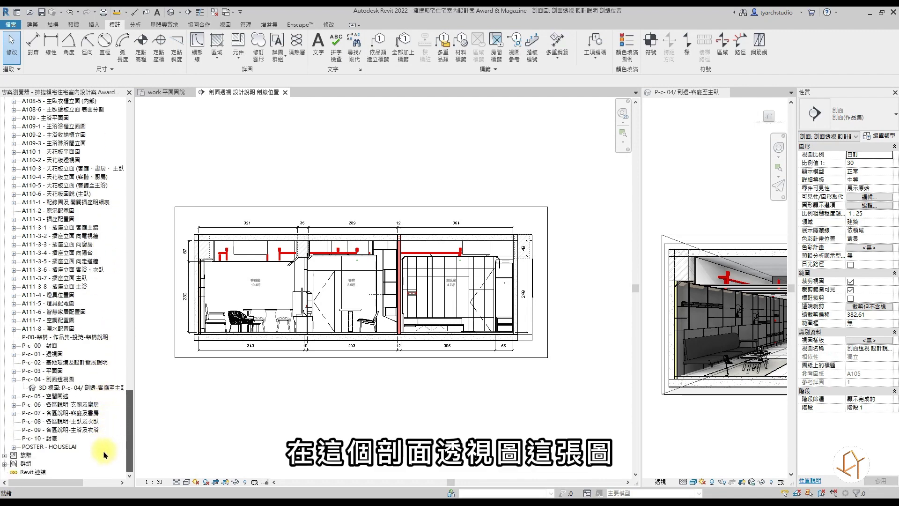
# Open sheet P-c-04 and place the section view on it as a viewport.
pyautogui.doubleClick(56, 379)
pyautogui.moveTo(127, 355); pyautogui.dragTo(117, 235)
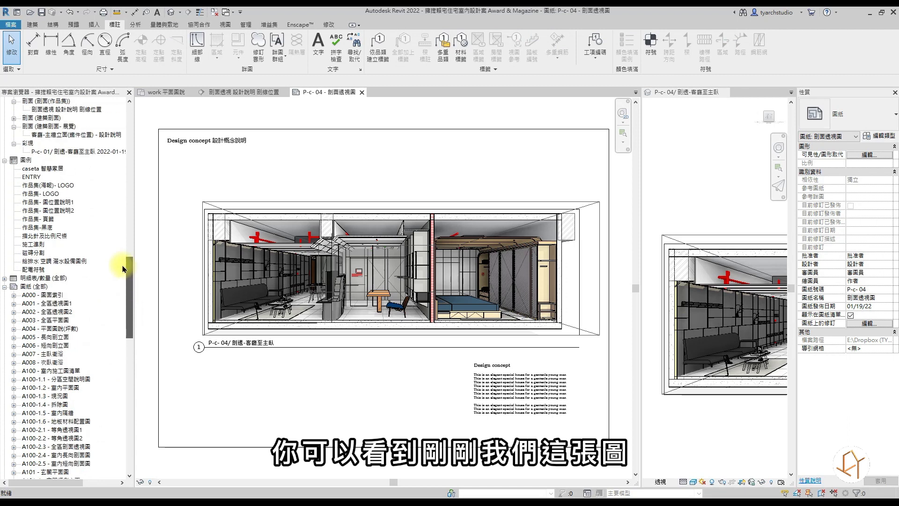
pyautogui.moveTo(74, 305); pyautogui.dragTo(407, 274)
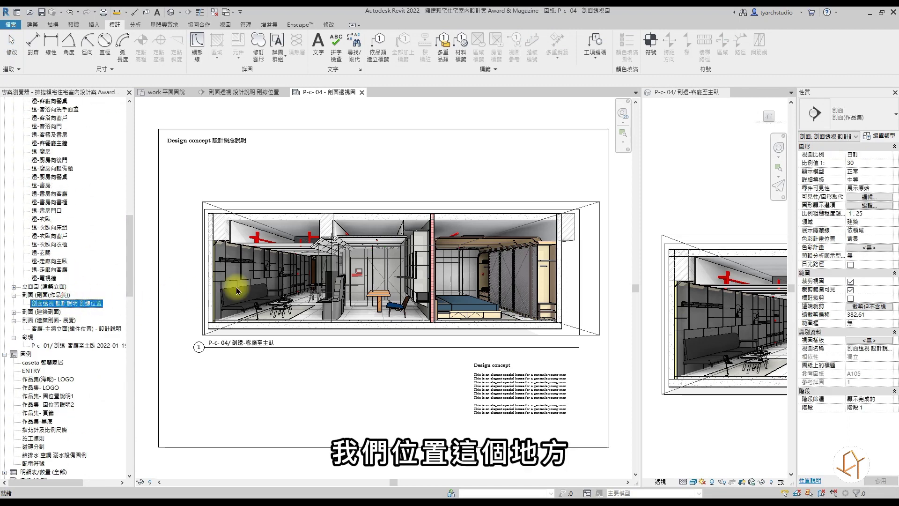
pyautogui.click(406, 274)
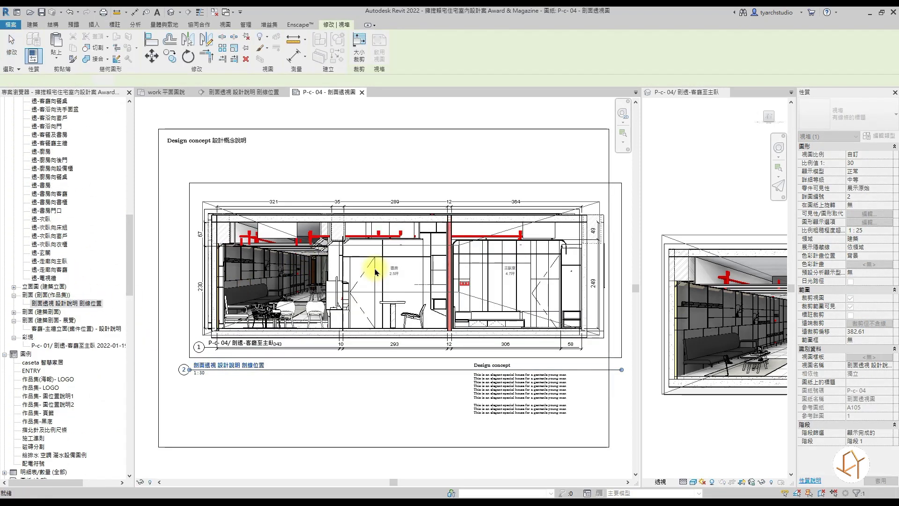
pyautogui.scroll(-3, 389, 274)
pyautogui.scroll(2, 389, 274)
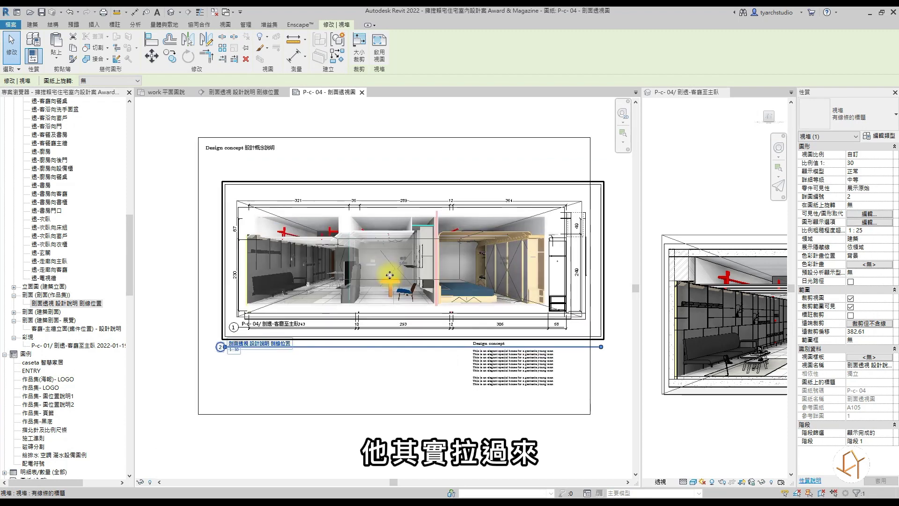
# Reposition the section viewport over the perspective, moving it to a chosen sheet point.
pyautogui.moveTo(387, 311); pyautogui.dragTo(388, 331)
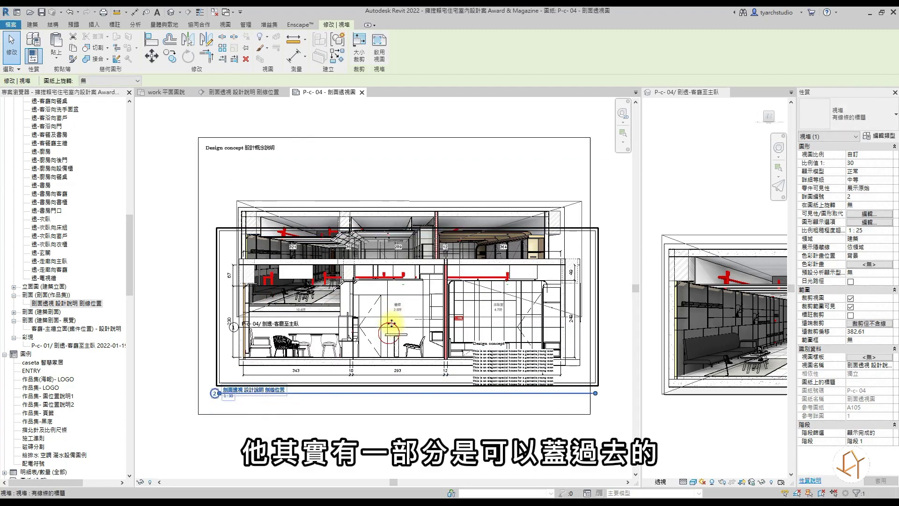
pyautogui.moveTo(388, 331)
pyautogui.mouseDown()
pyautogui.moveTo(396, 294)
pyautogui.moveTo(406, 290)
pyautogui.mouseUp()
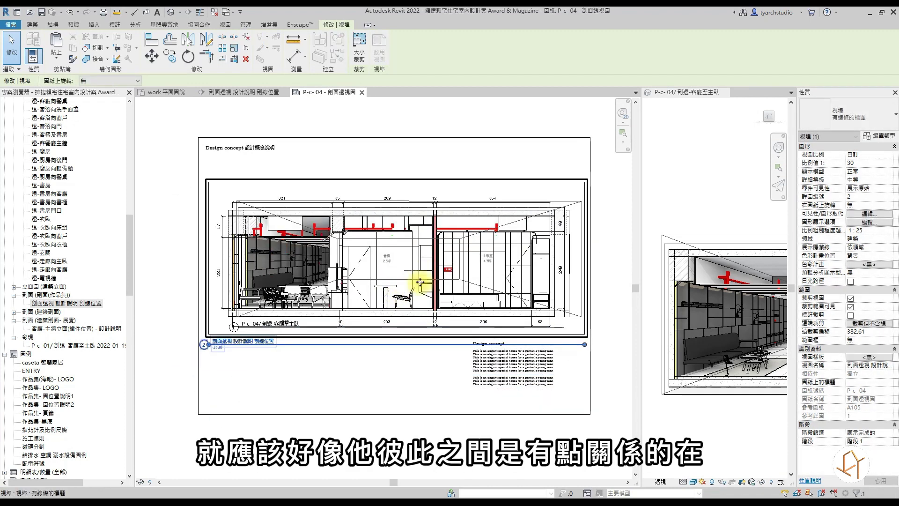
pyautogui.scroll(1, 549, 239)
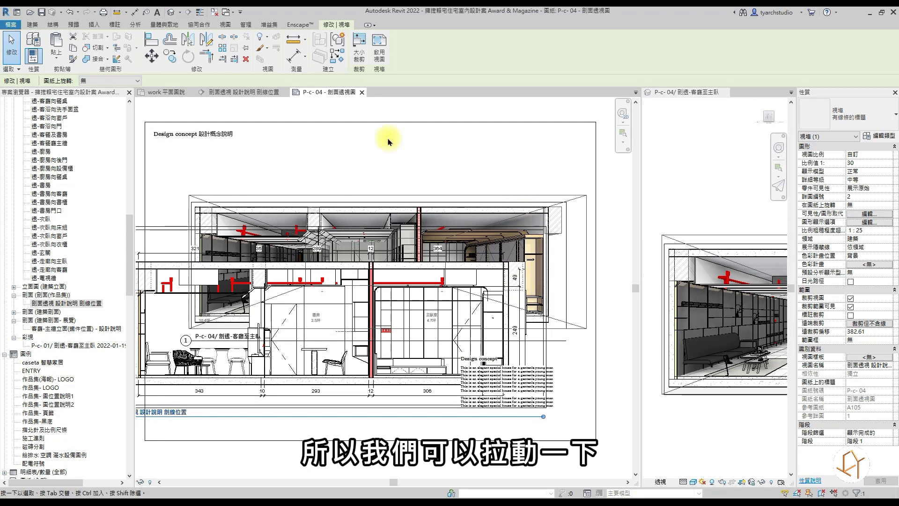
pyautogui.click(157, 60)
pyautogui.scroll(2, 543, 257)
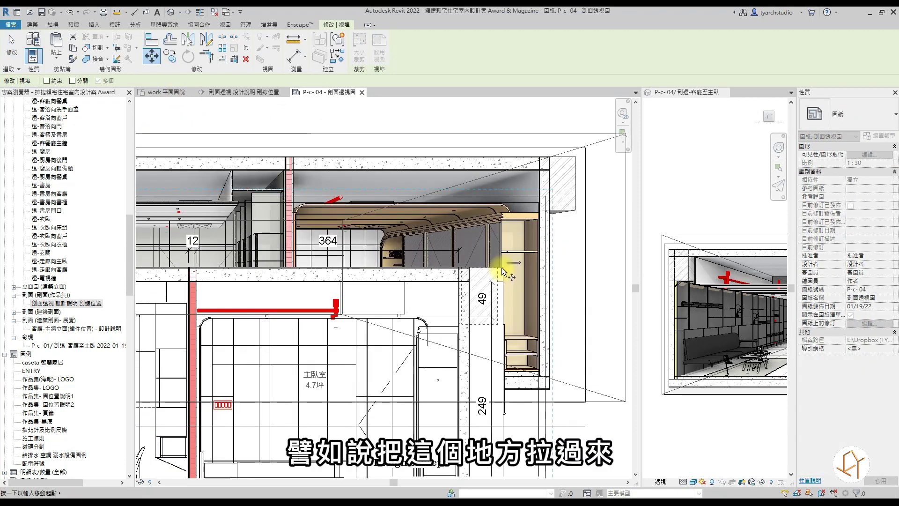
pyautogui.click(598, 161)
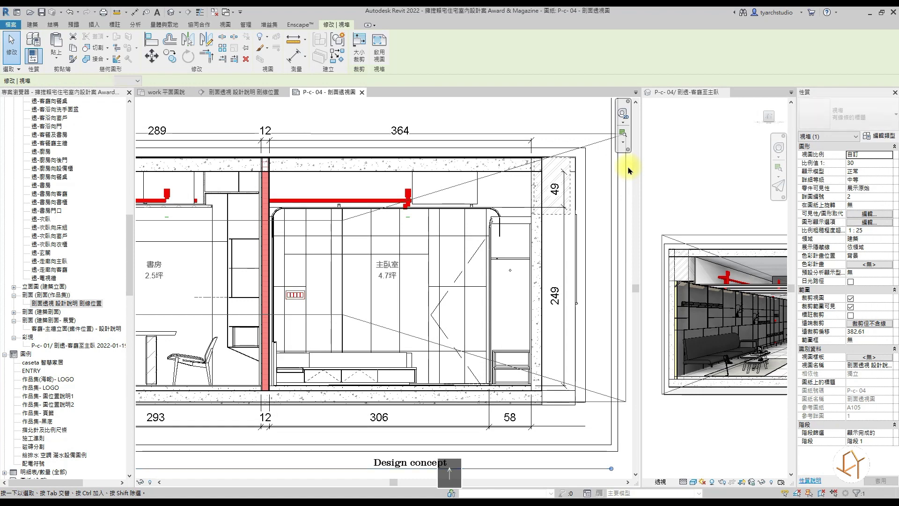
pyautogui.scroll(-2, 393, 187)
pyautogui.scroll(-2, 389, 192)
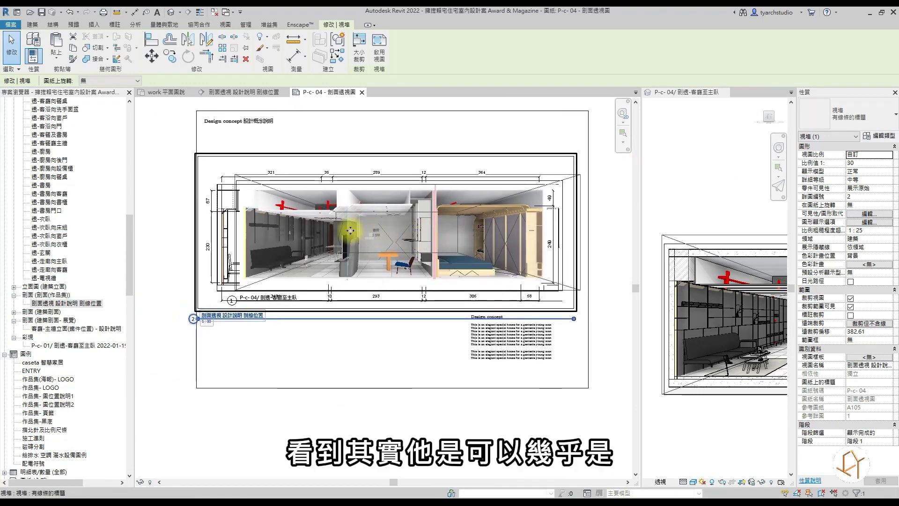
# Nudge the section viewport right to align it, then drag it down to uncover the perspective.
pyautogui.press('Right')
pyautogui.press('Right')
pyautogui.press('Right')
pyautogui.press('Right')
pyautogui.press('Right')
pyautogui.press('Left')
pyautogui.press('Right')
pyautogui.press('Right')
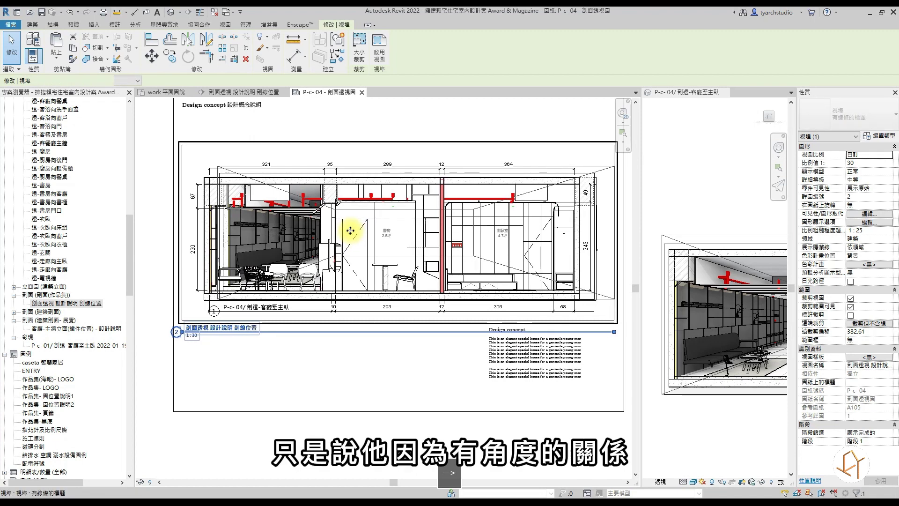
pyautogui.press('Right')
pyautogui.press('Right')
pyautogui.press('Right')
pyautogui.press('Right')
pyautogui.press('Left')
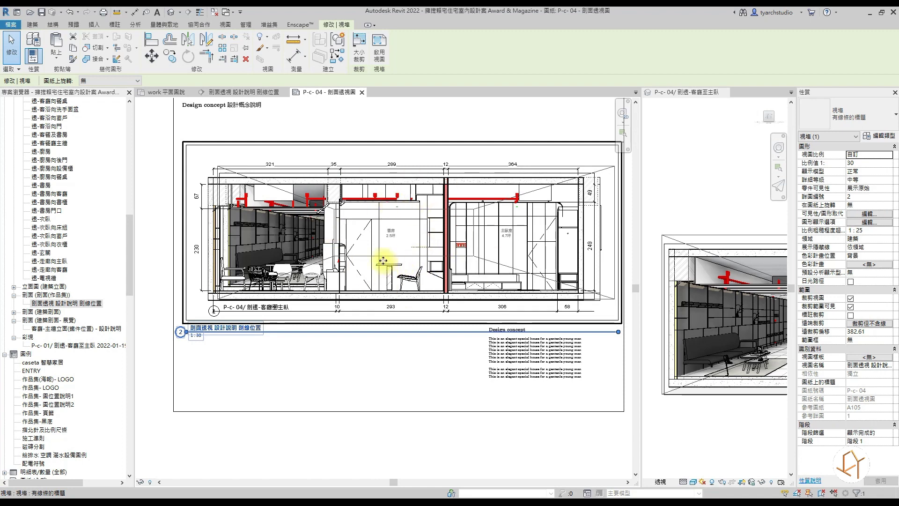
pyautogui.scroll(-1, 376, 260)
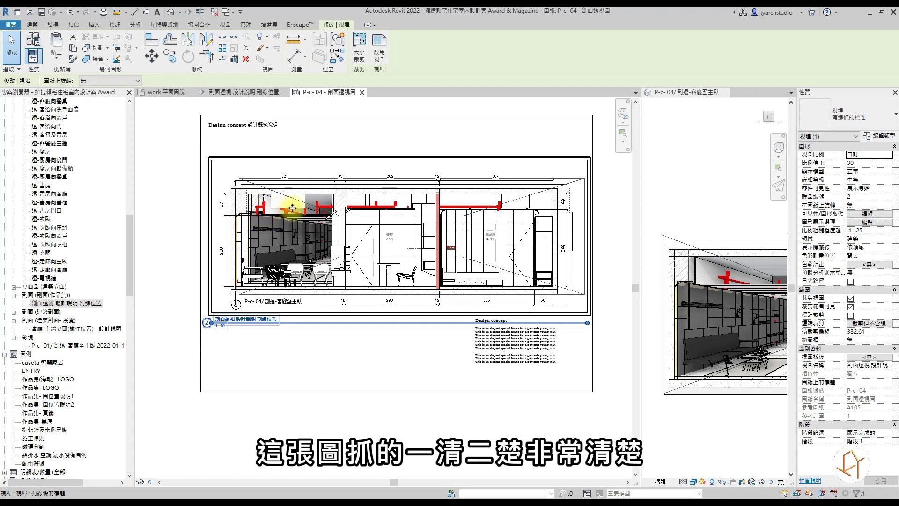
pyautogui.moveTo(348, 239); pyautogui.dragTo(348, 353)
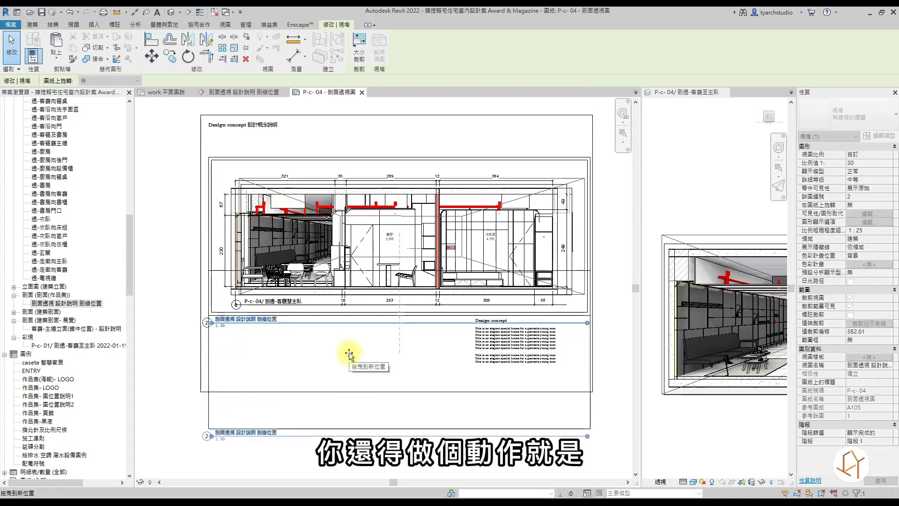
# Activate the perspective viewport on the sheet, then deactivate it back to the sheet.
pyautogui.doubleClick(363, 189)
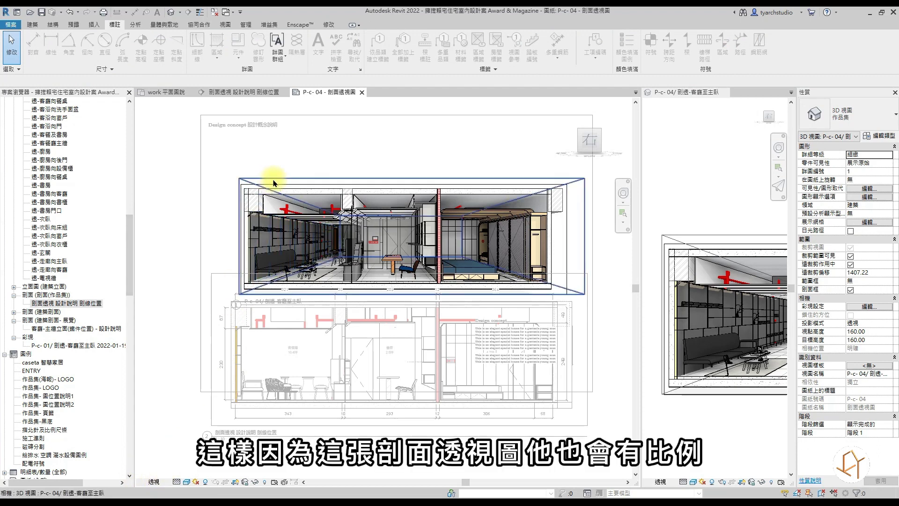
pyautogui.moveTo(307, 340); pyautogui.dragTo(277, 299, button='middle')
pyautogui.press('Escape')
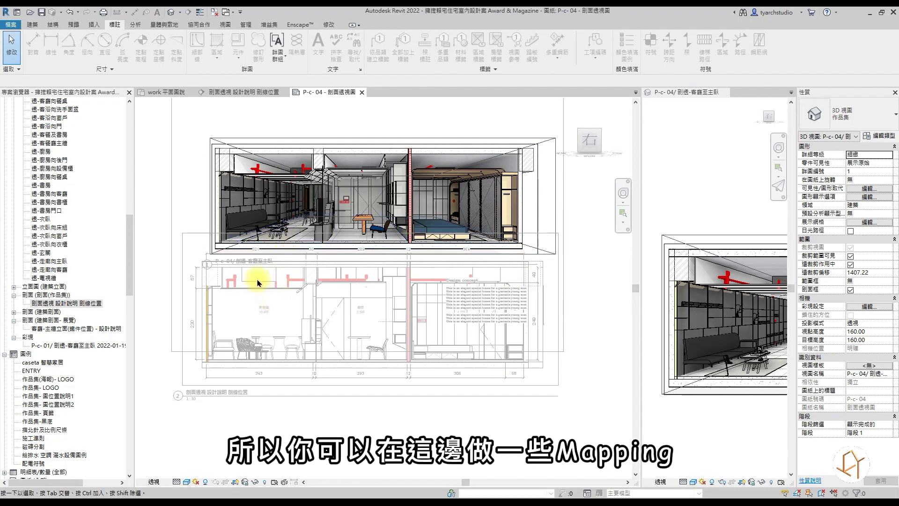
pyautogui.rightClick(525, 124)
pyautogui.click(557, 162)
# Nudge the section viewport slightly down and activate it for editing.
pyautogui.click(370, 337)
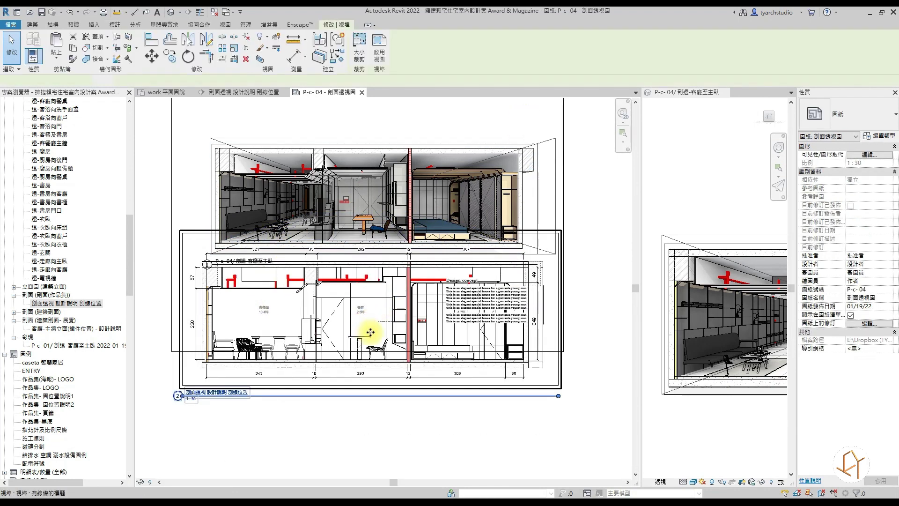
pyautogui.press('Down')
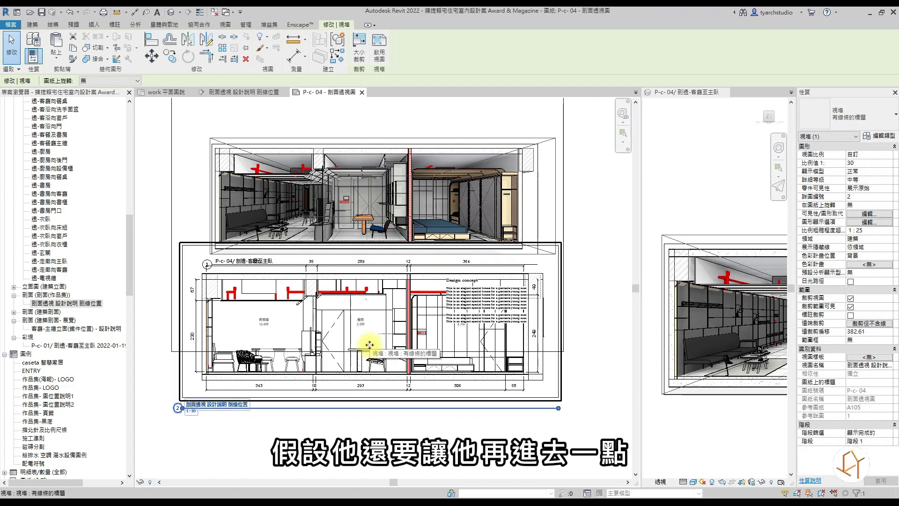
pyautogui.doubleClick(354, 324)
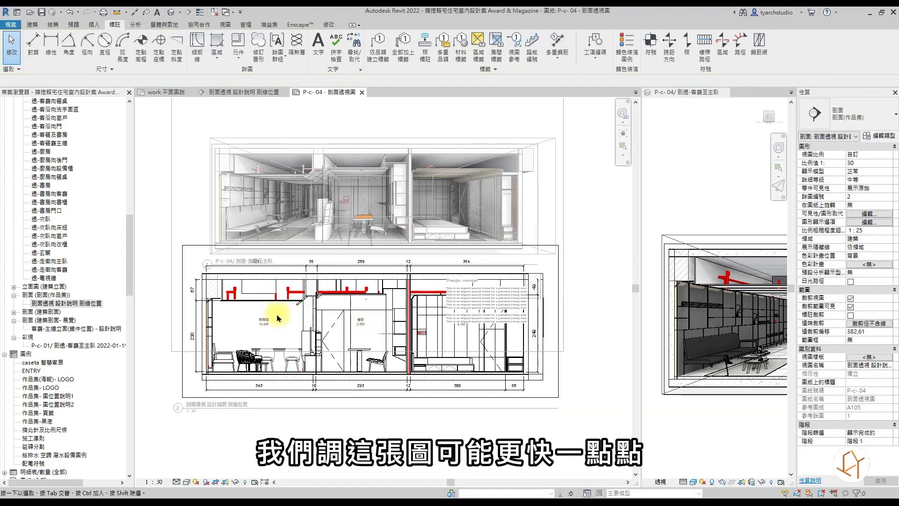
# Try custom section view scales of 1:35 and then 1:32.
pyautogui.click(154, 482)
pyautogui.click(183, 342)
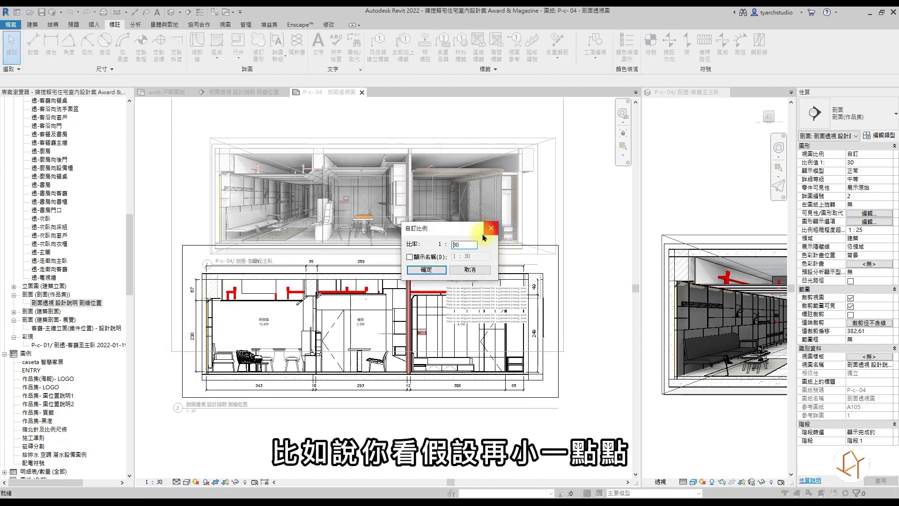
pyautogui.write('35')
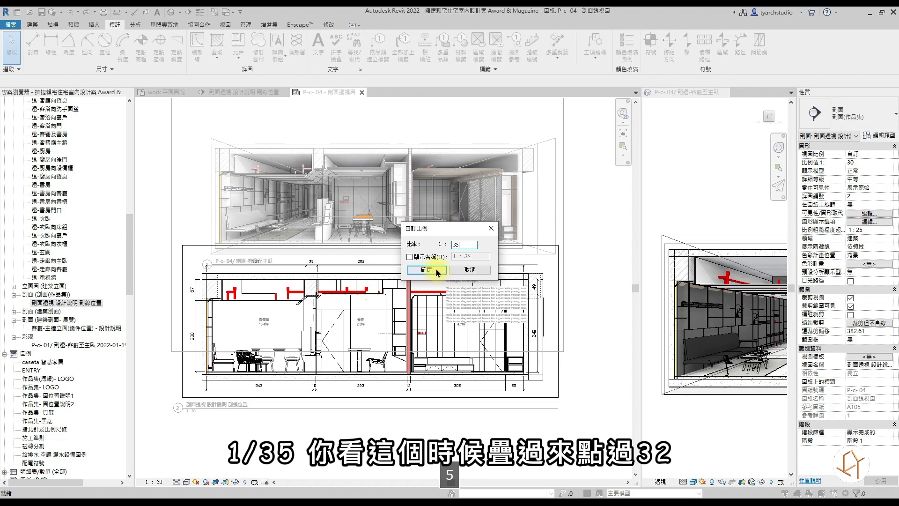
pyautogui.click(427, 270)
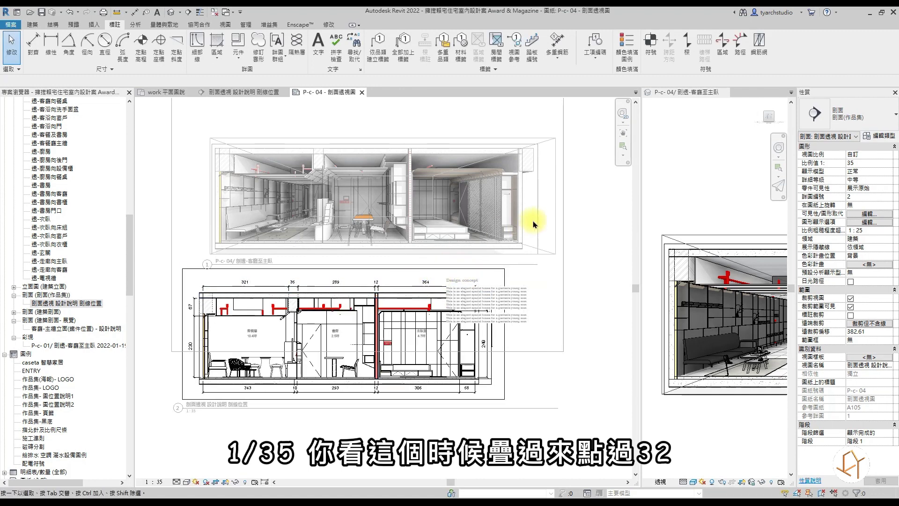
pyautogui.click(157, 482)
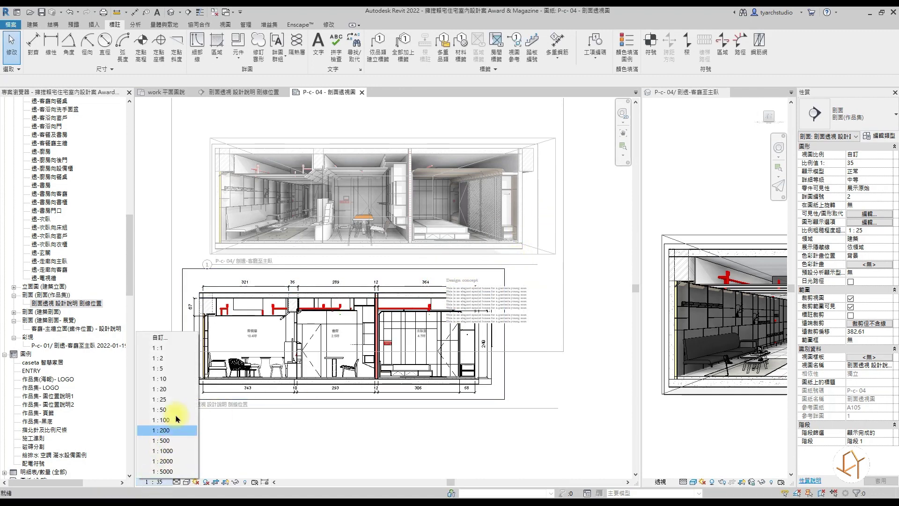
pyautogui.click(159, 337)
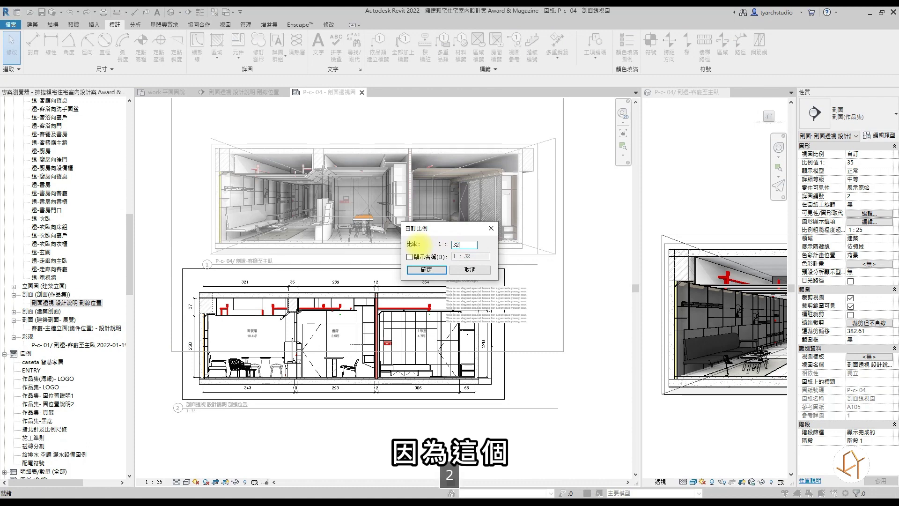
pyautogui.click(426, 270)
# Deactivate the section view, inspect its viewport on the sheet, then reactivate it.
pyautogui.rightClick(571, 205)
pyautogui.press('Escape')
pyautogui.scroll(2, 202, 281)
pyautogui.click(203, 282)
pyautogui.scroll(2, 202, 283)
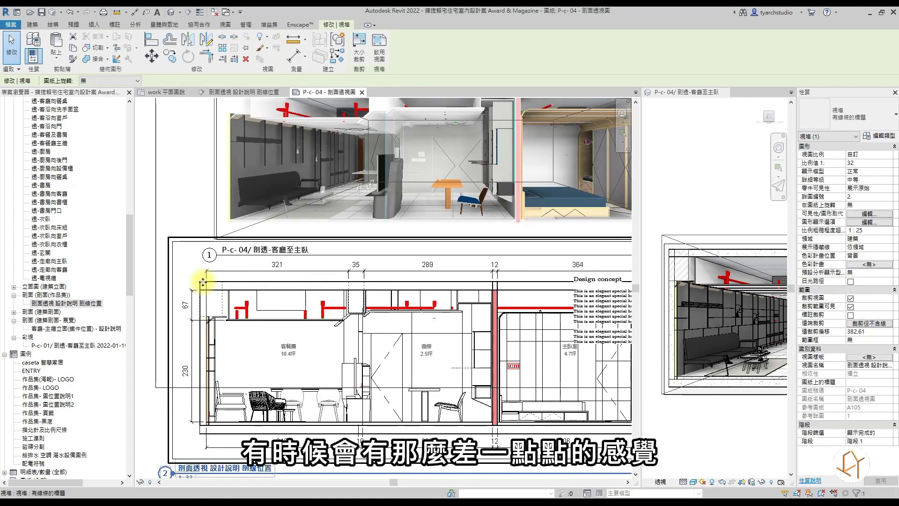
pyautogui.scroll(-1, 202, 286)
pyautogui.scroll(-2, 207, 298)
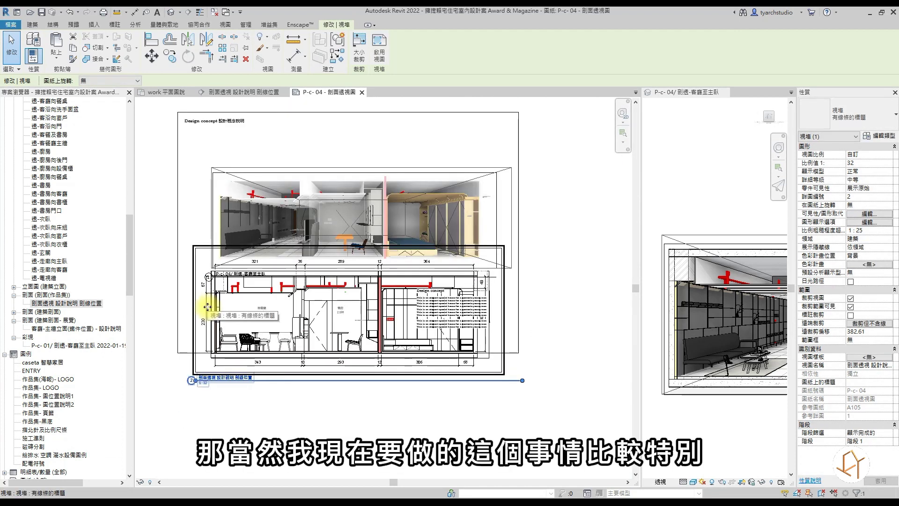
pyautogui.doubleClick(323, 349)
# Trial a 1:33 custom scale, settle on 1:31, and return to the sheet.
pyautogui.click(153, 481)
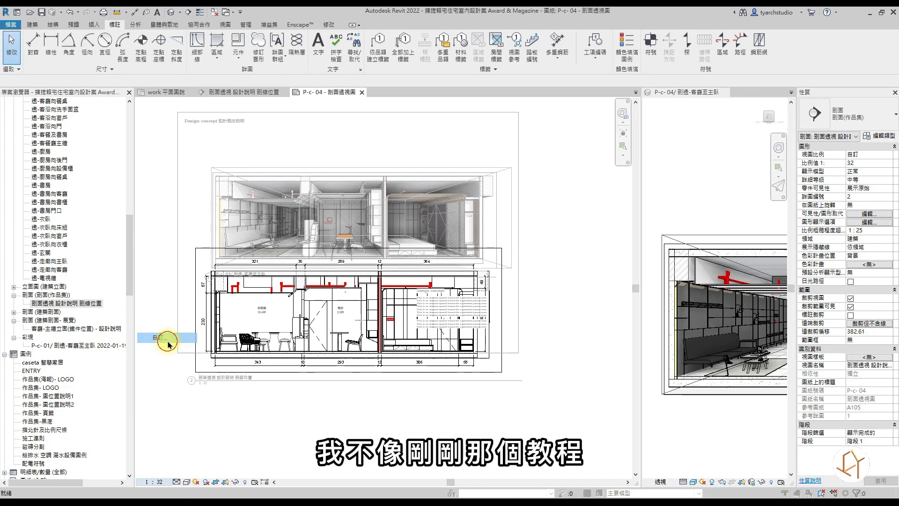
pyautogui.click(168, 342)
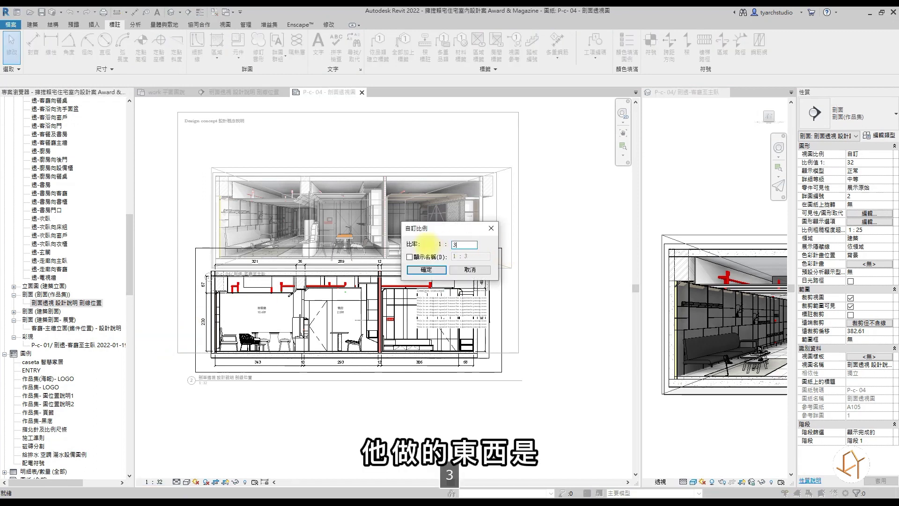
pyautogui.write('3')
pyautogui.click(426, 269)
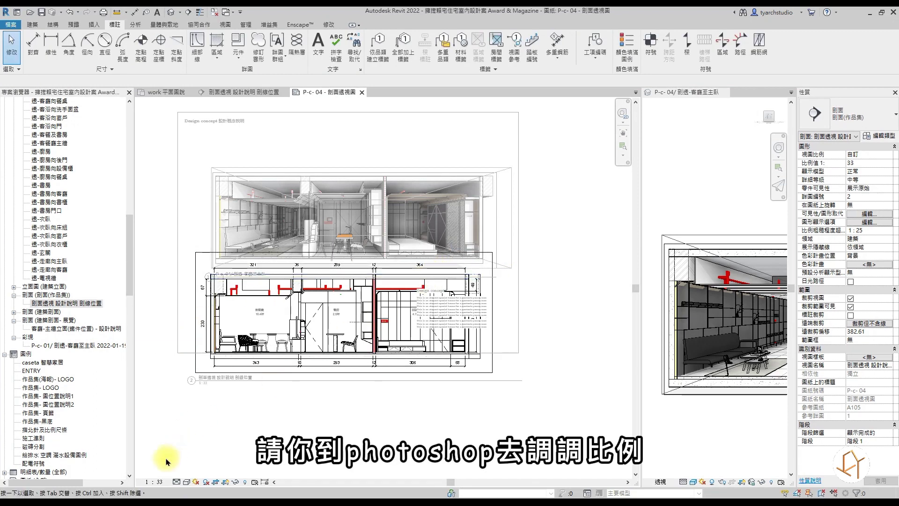
pyautogui.click(180, 337)
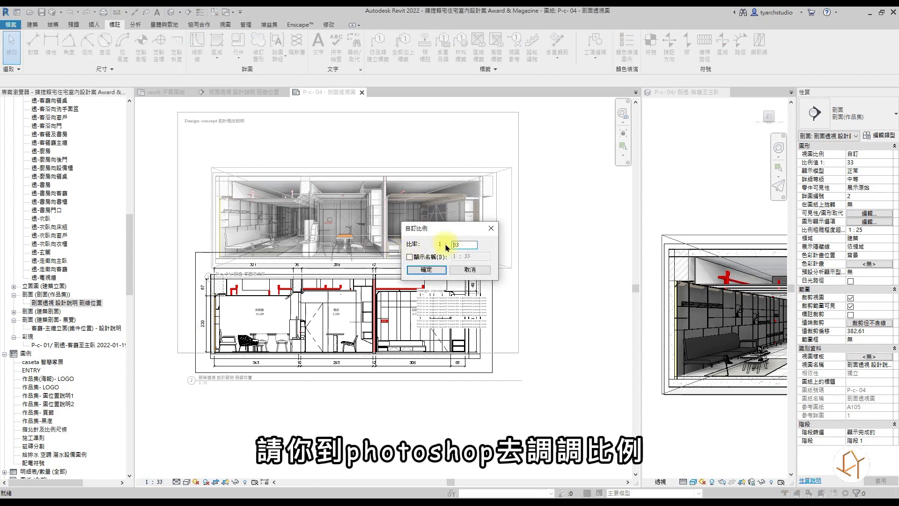
pyautogui.write('3')
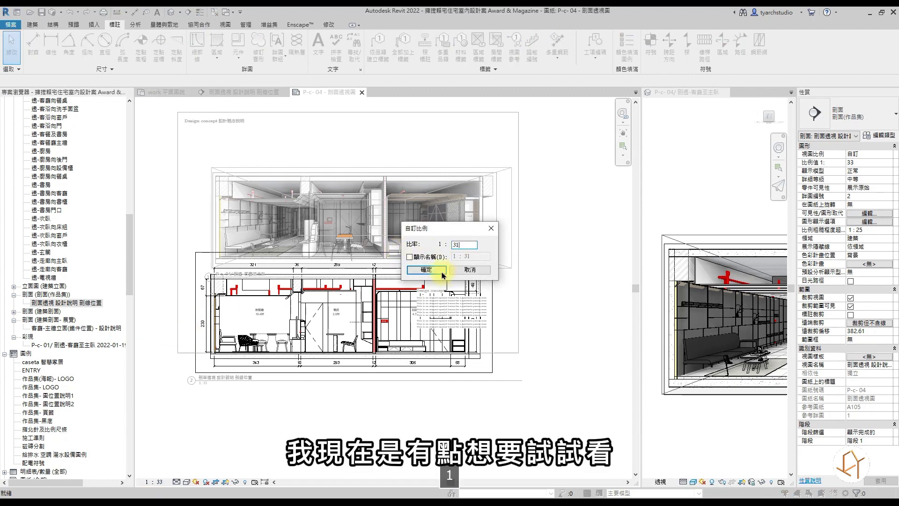
pyautogui.click(442, 271)
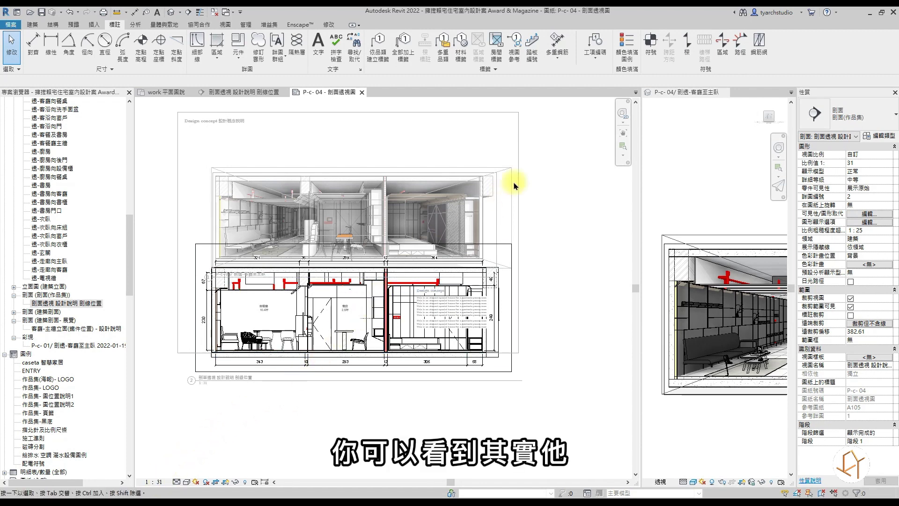
pyautogui.click(412, 348)
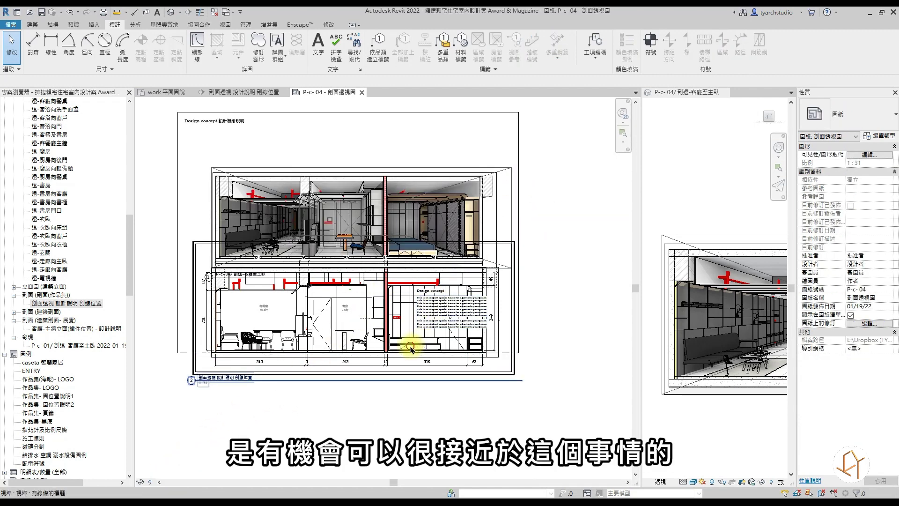
# Nudge the section viewport left and move the perspective viewport onto the section's matching point.
pyautogui.press('Left')
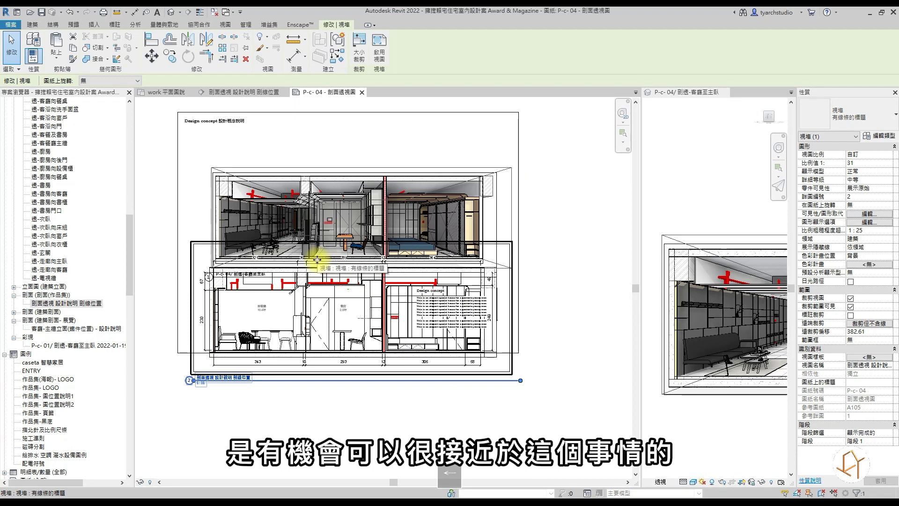
pyautogui.click(317, 259)
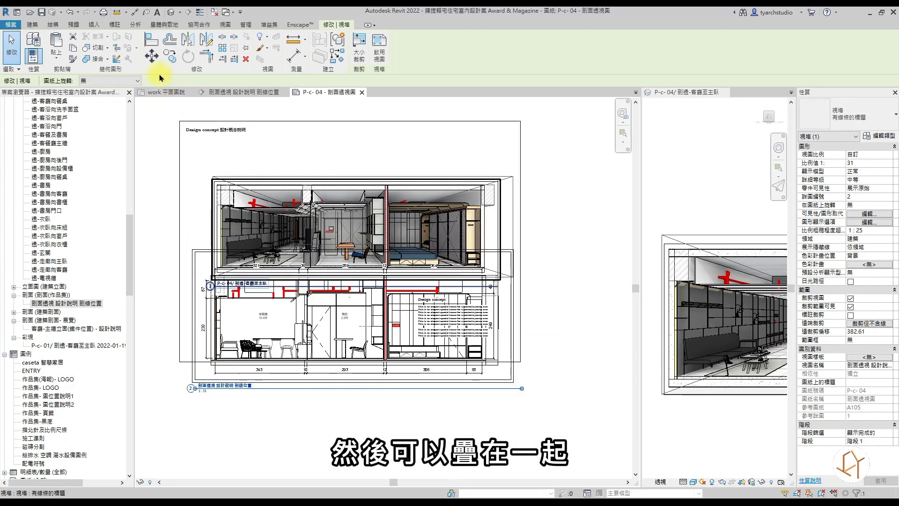
pyautogui.click(151, 55)
pyautogui.scroll(2, 186, 221)
pyautogui.click(226, 283)
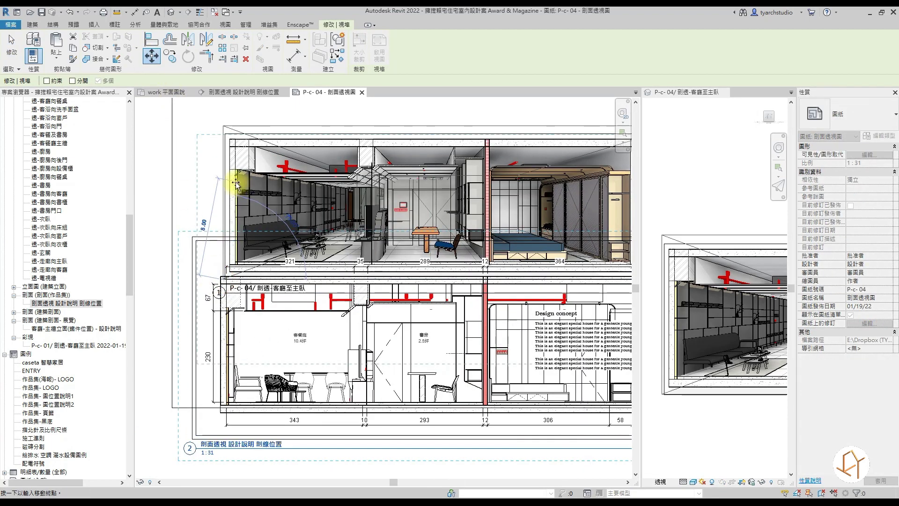
pyautogui.click(226, 134)
pyautogui.scroll(-3, 500, 179)
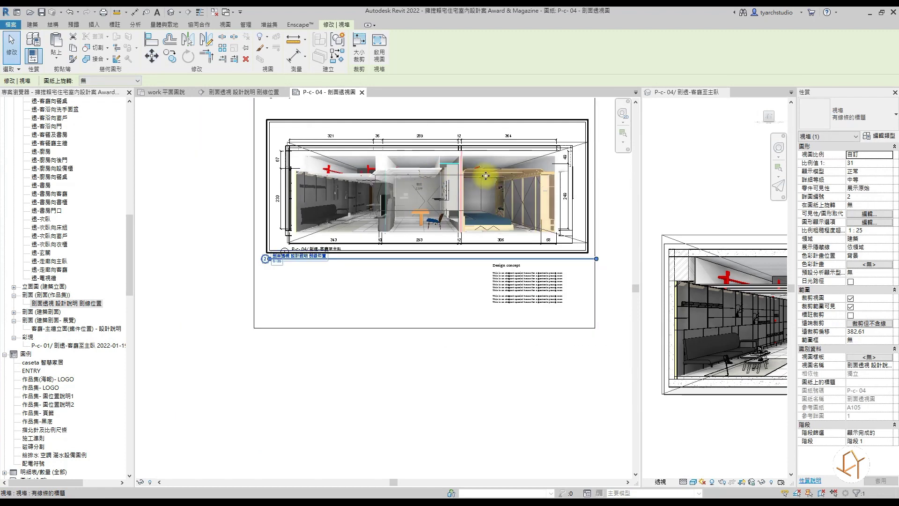
pyautogui.scroll(3, 500, 178)
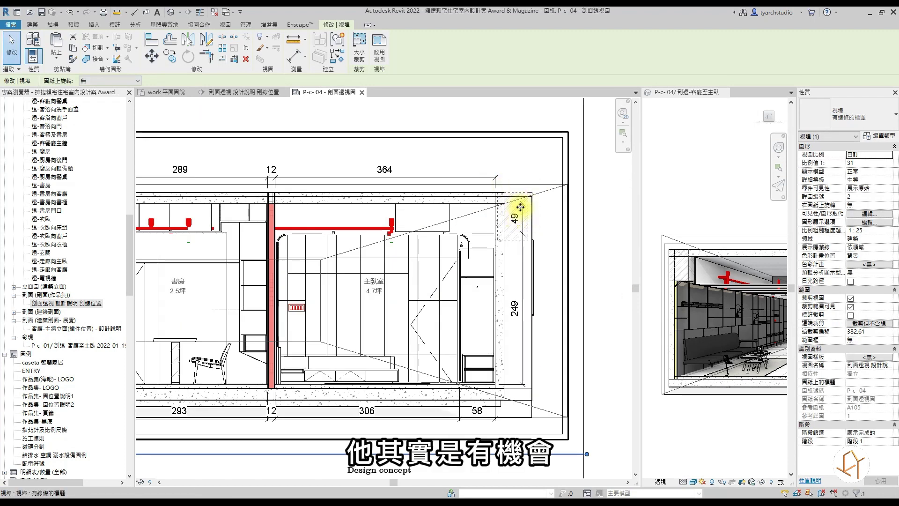
pyautogui.scroll(-2, 345, 206)
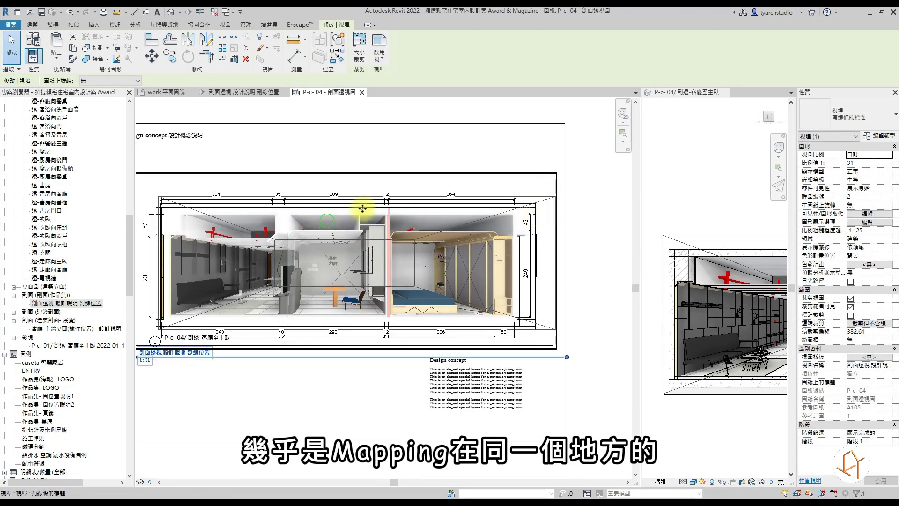
pyautogui.scroll(2, 237, 197)
pyautogui.scroll(-2, 237, 196)
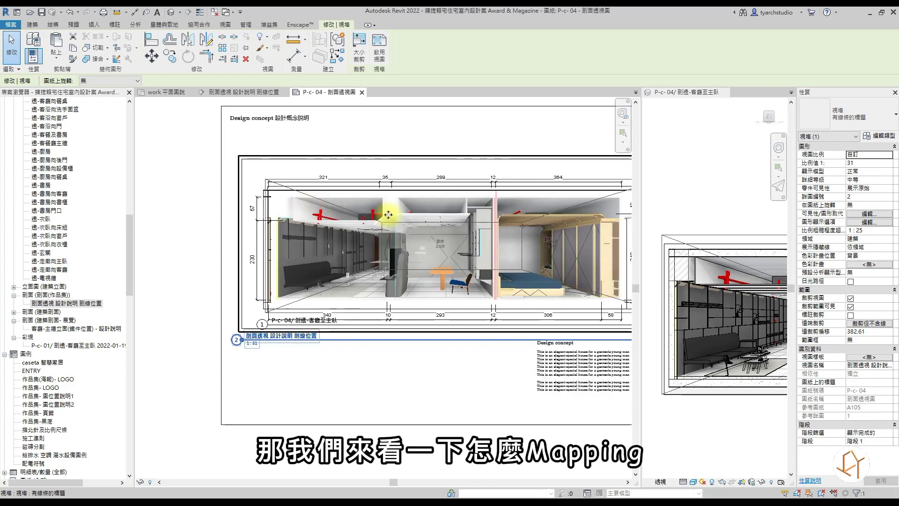
# Switch the activated section view to Wireframe visual style, then deactivate it.
pyautogui.doubleClick(403, 221)
pyautogui.click(186, 481)
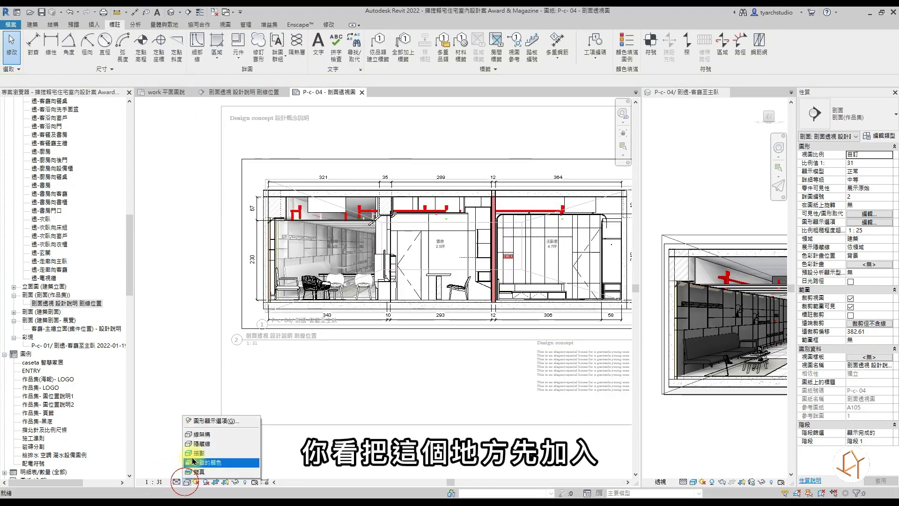
pyautogui.click(201, 435)
pyautogui.rightClick(411, 101)
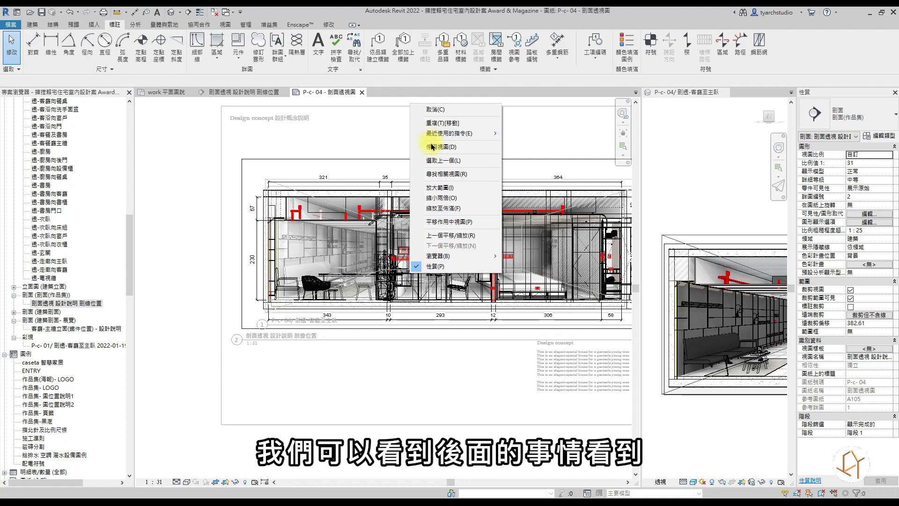
pyautogui.click(450, 146)
# Select the section viewport, zoom to inspect alignment, and reactivate it for editing.
pyautogui.click(370, 234)
pyautogui.scroll(3, 267, 194)
pyautogui.scroll(4, 270, 199)
pyautogui.scroll(2, 297, 206)
pyautogui.scroll(2, 297, 205)
pyautogui.scroll(2, 305, 205)
pyautogui.scroll(-1, 282, 175)
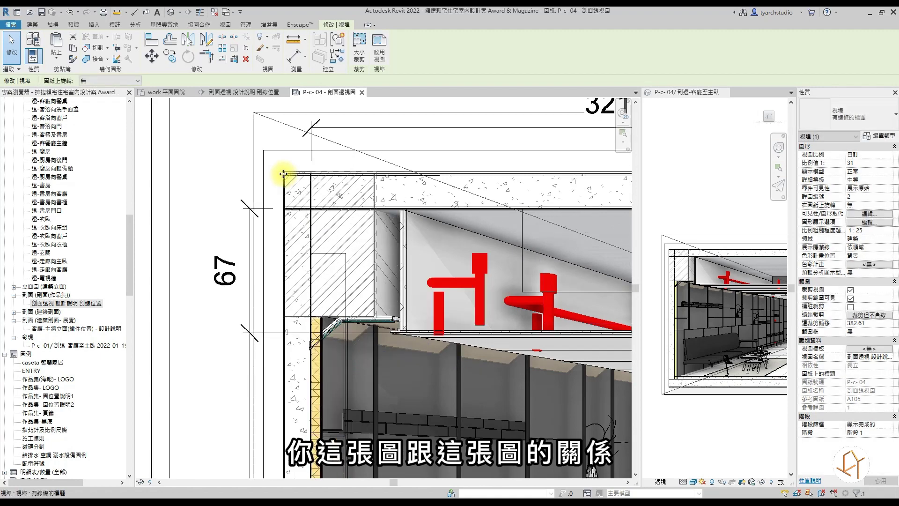
pyautogui.scroll(-2, 283, 175)
pyautogui.scroll(-3, 282, 175)
pyautogui.scroll(2, 407, 194)
pyautogui.scroll(2, 507, 201)
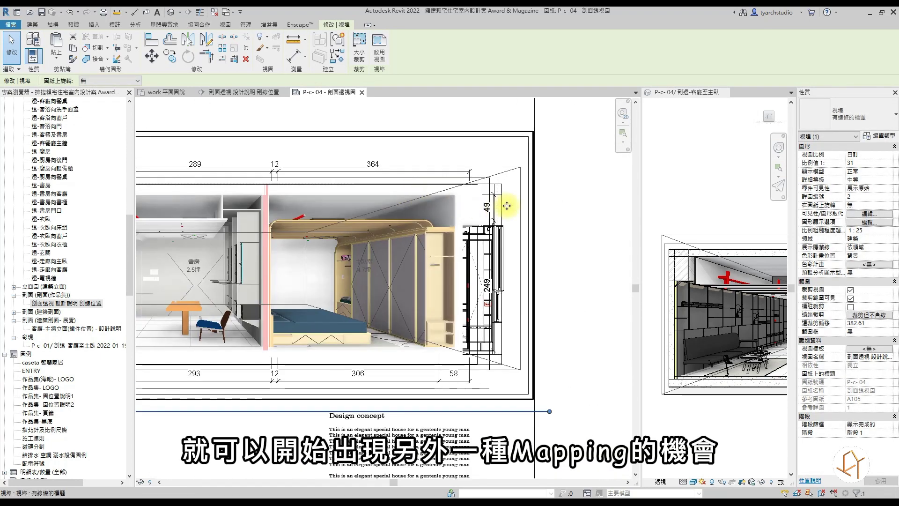
pyautogui.scroll(-1, 527, 204)
pyautogui.scroll(-1, 553, 215)
pyautogui.scroll(-1, 590, 229)
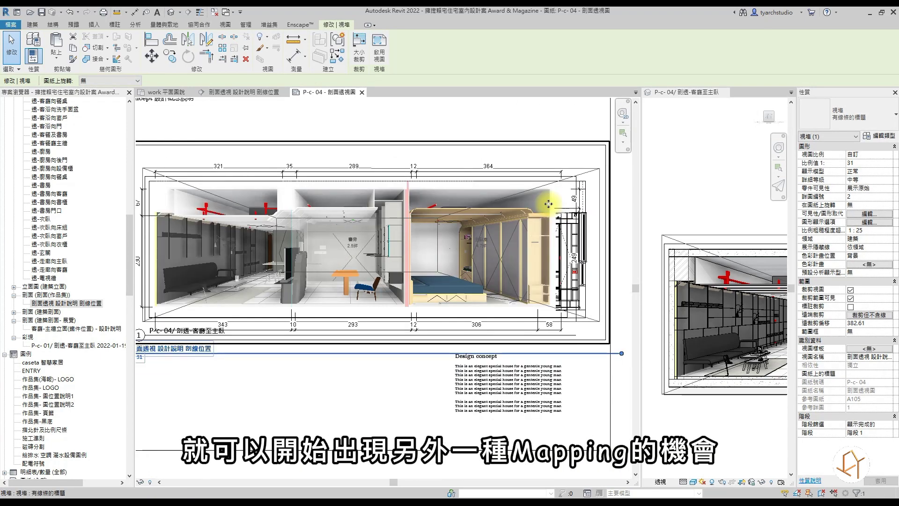
pyautogui.scroll(-1, 625, 243)
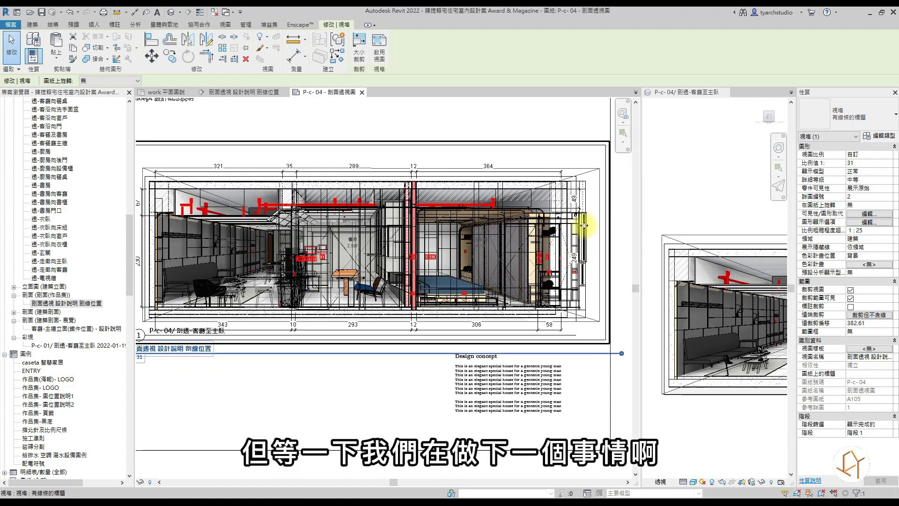
pyautogui.doubleClick(581, 227)
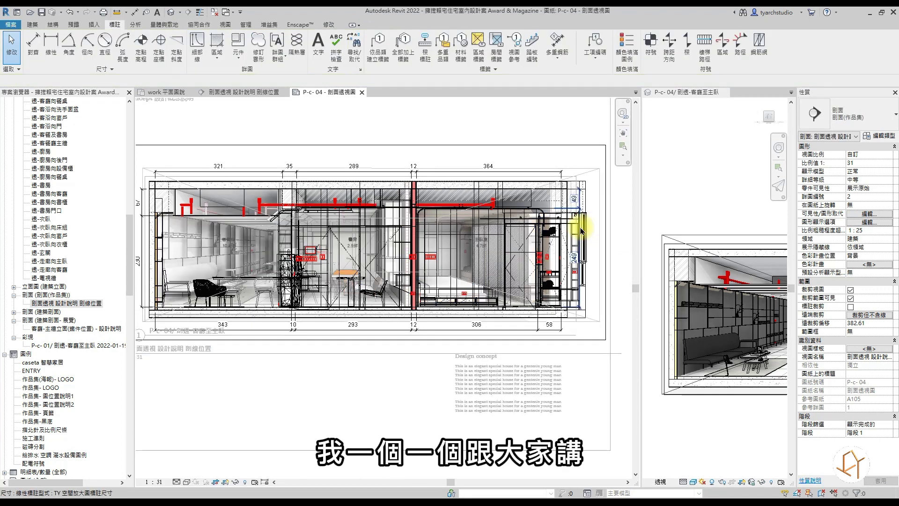
# Set the section view to a custom 1:32 scale and deactivate it.
pyautogui.click(160, 481)
pyautogui.click(171, 330)
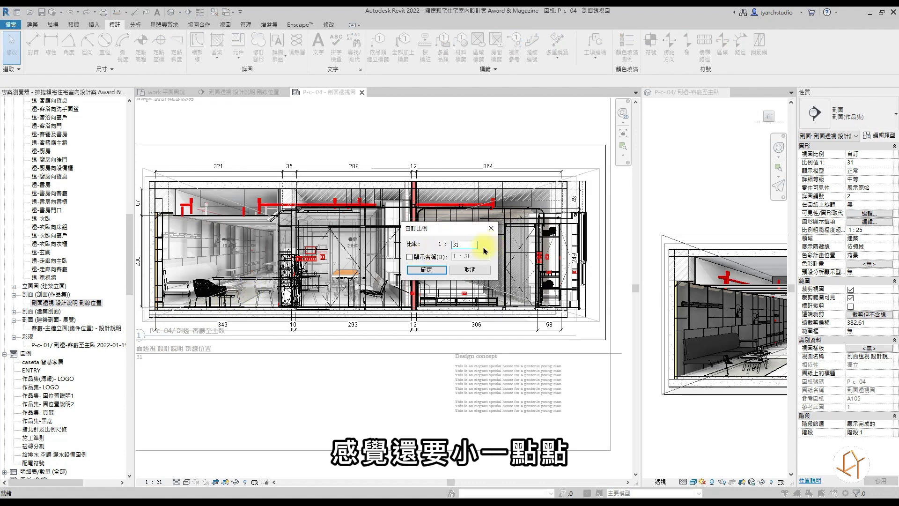
pyautogui.moveTo(474, 245); pyautogui.dragTo(440, 249)
pyautogui.write('32')
pyautogui.click(447, 271)
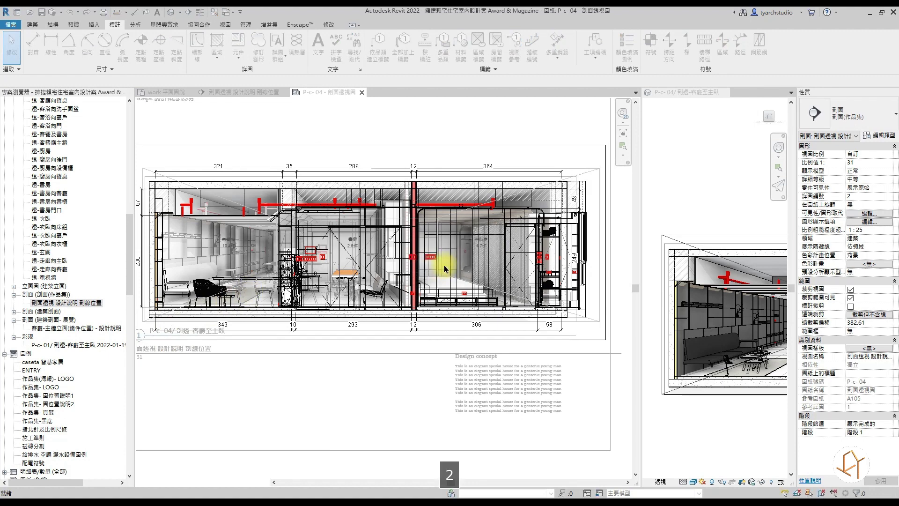
pyautogui.rightClick(246, 146)
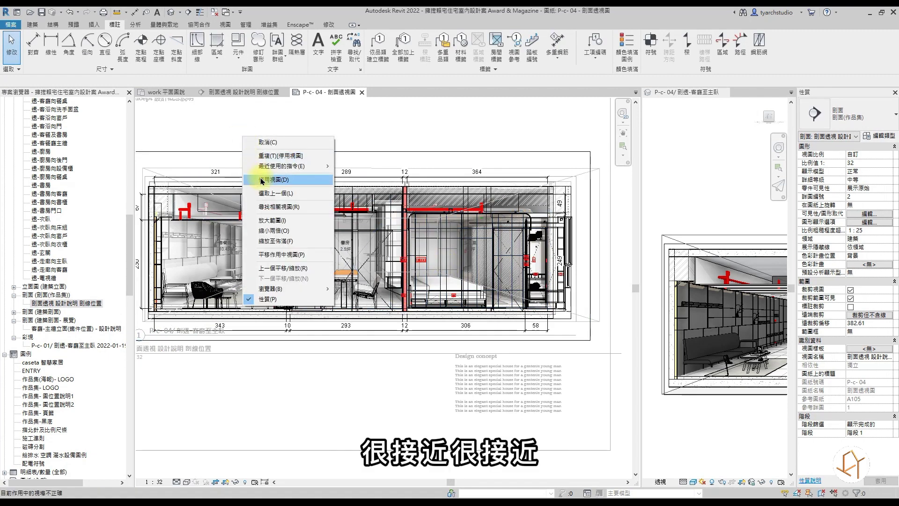
pyautogui.click(281, 174)
# Select the section viewport and zoom around to check the bedroom end's alignment.
pyautogui.scroll(3, 576, 201)
pyautogui.click(578, 209)
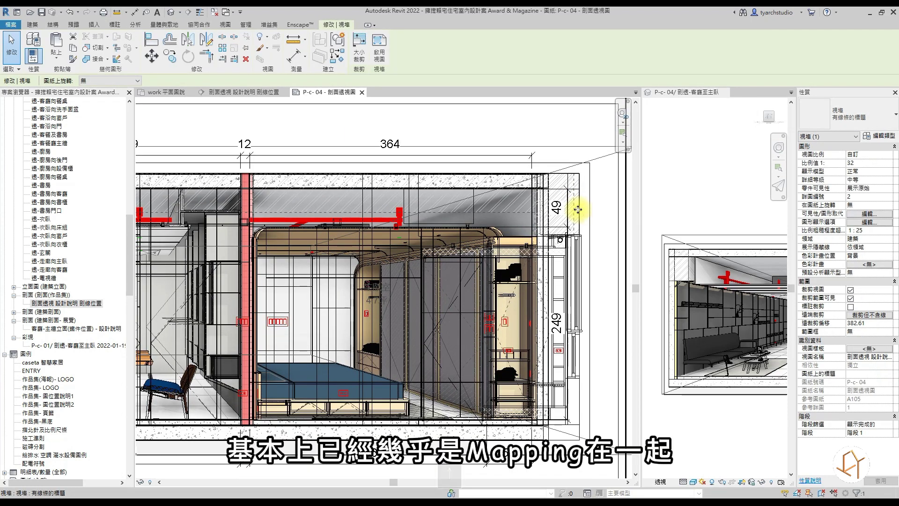
pyautogui.scroll(-4, 577, 210)
pyautogui.scroll(2, 368, 232)
pyautogui.scroll(2, 284, 195)
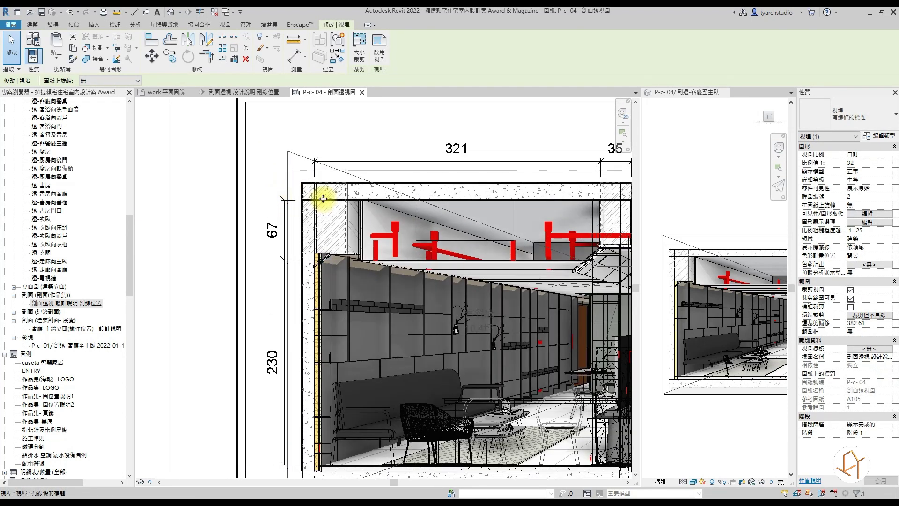
pyautogui.scroll(2, 323, 199)
pyautogui.scroll(1, 316, 182)
pyautogui.scroll(1, 317, 183)
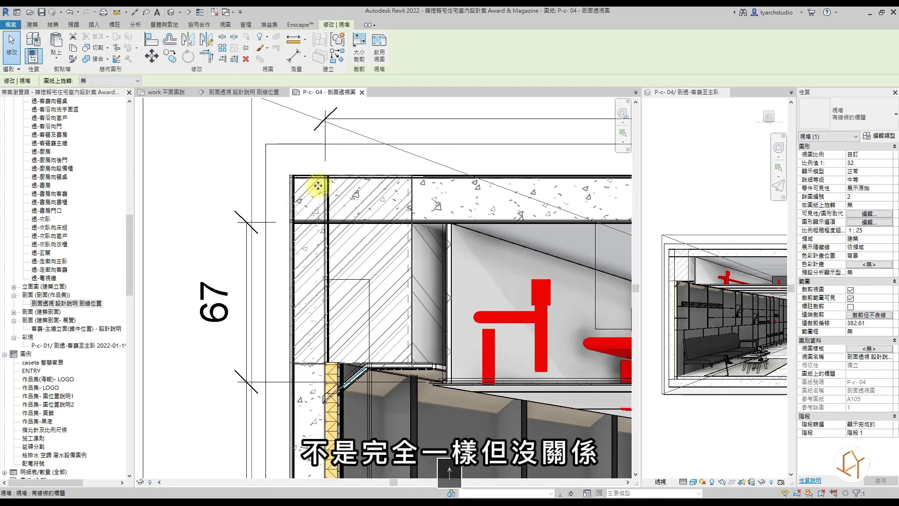
pyautogui.scroll(-2, 318, 187)
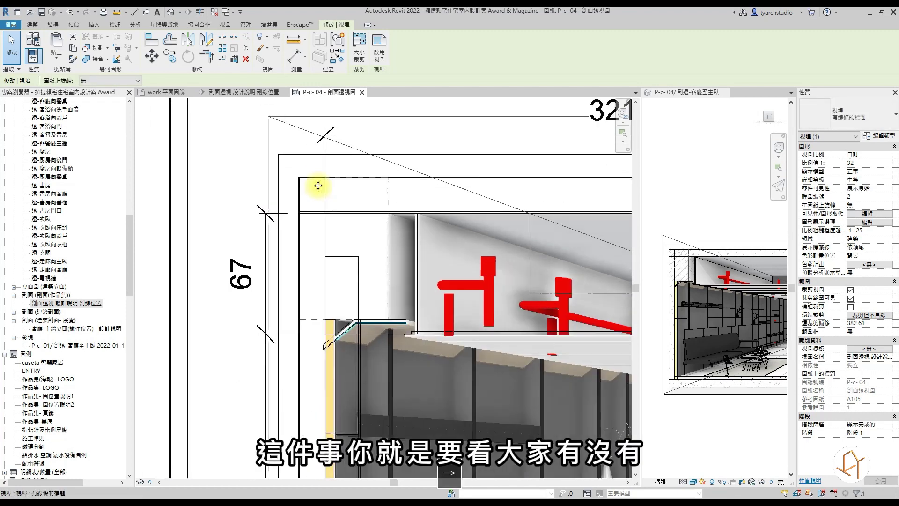
pyautogui.scroll(-3, 323, 188)
pyautogui.scroll(2, 532, 214)
pyautogui.scroll(2, 471, 186)
pyautogui.scroll(2, 368, 194)
pyautogui.moveTo(368, 194); pyautogui.dragTo(452, 201, button='middle')
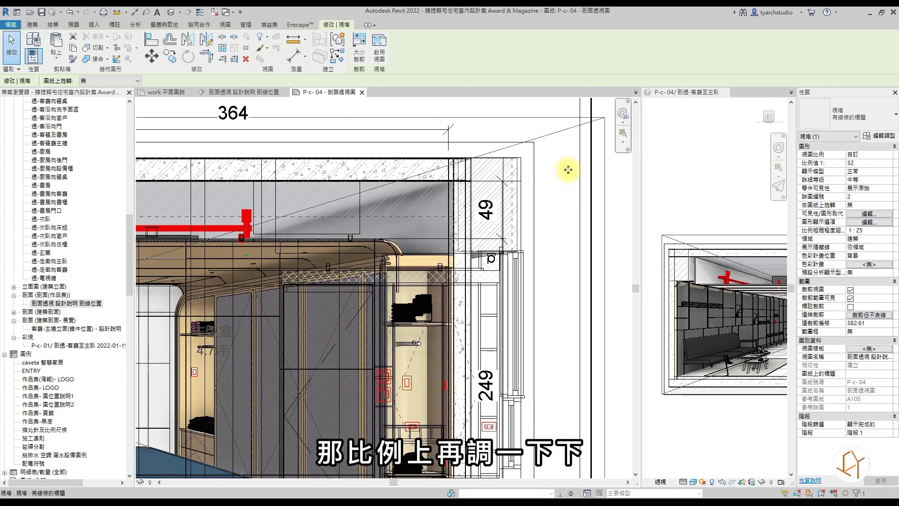
pyautogui.scroll(-2, 554, 180)
# Reactivate the view, trial a 1:33 custom scale, and return to the sheet.
pyautogui.doubleClick(247, 401)
pyautogui.click(156, 482)
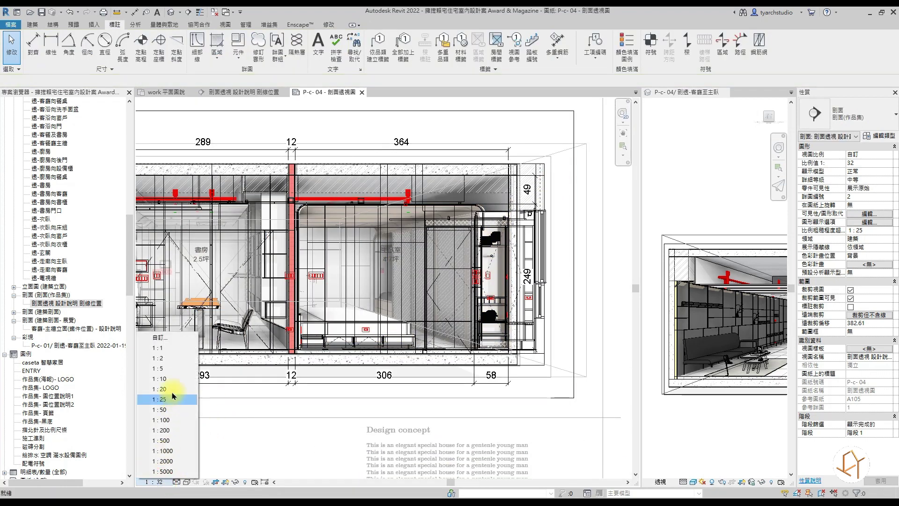
pyautogui.click(174, 339)
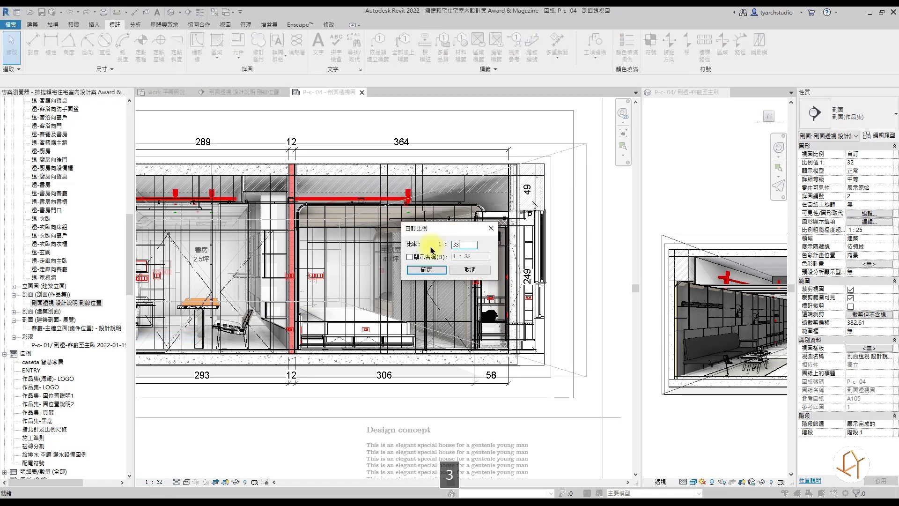
pyautogui.press('Return')
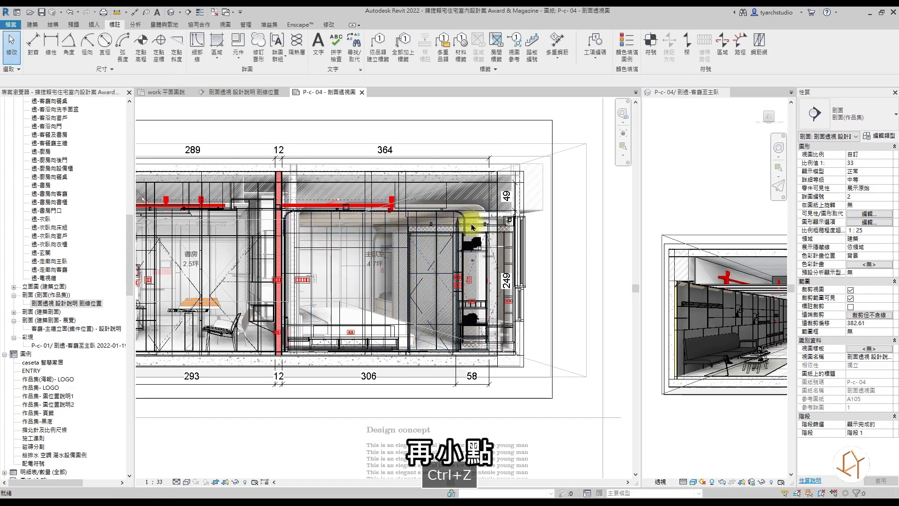
pyautogui.rightClick(593, 114)
pyautogui.click(613, 146)
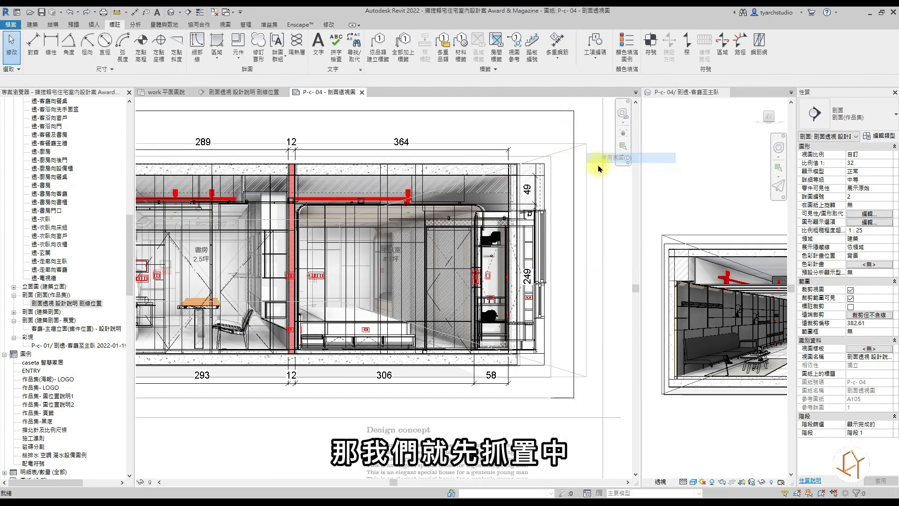
# Nudge the selected section viewport one step left and zoom out to verify alignment.
pyautogui.click(538, 192)
pyautogui.scroll(3, 430, 258)
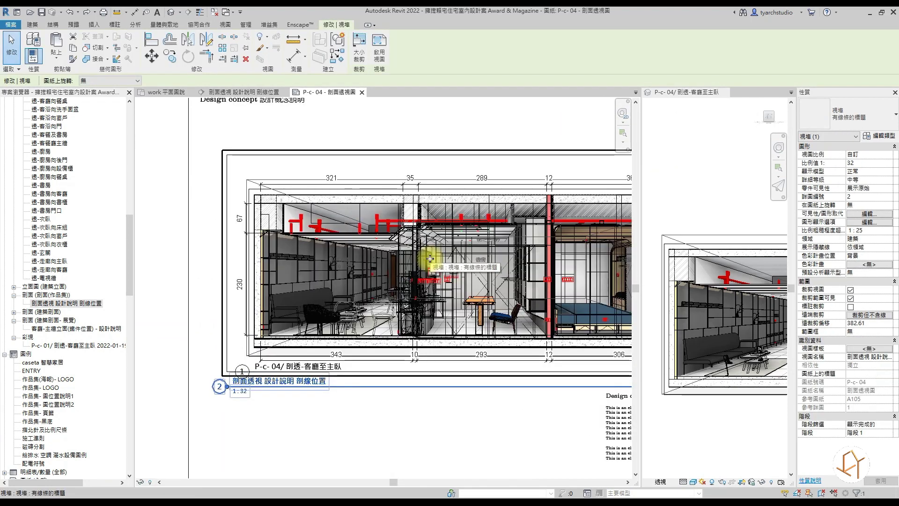
pyautogui.scroll(2, 240, 223)
pyautogui.scroll(2, 230, 215)
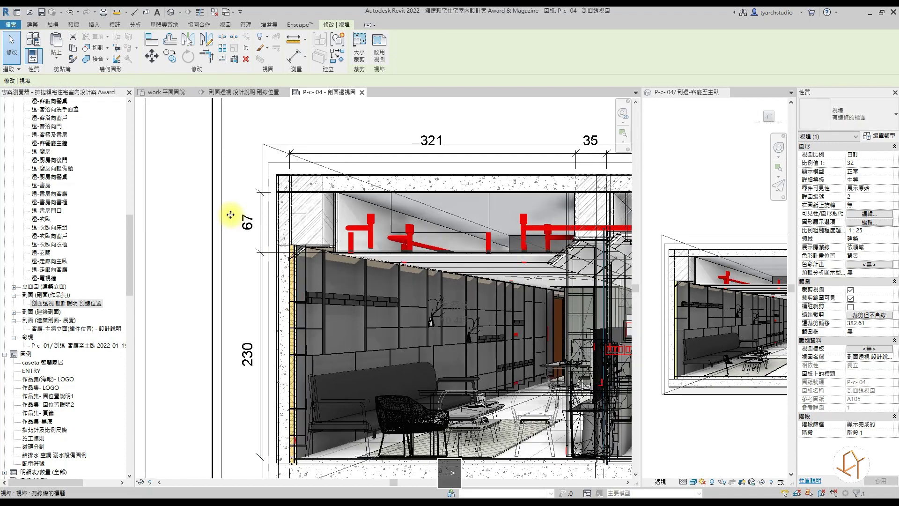
pyautogui.press('Left')
pyautogui.scroll(-3, 231, 214)
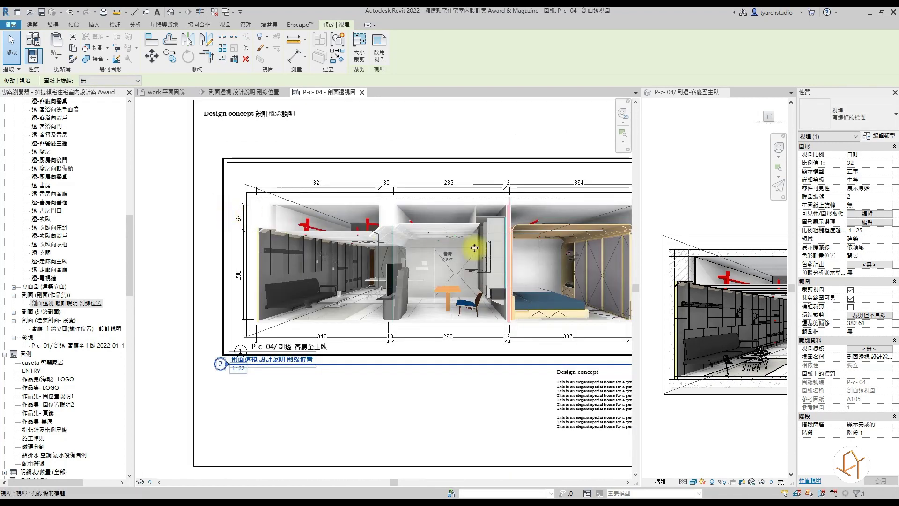
pyautogui.scroll(1, 524, 273)
pyautogui.scroll(1, 524, 272)
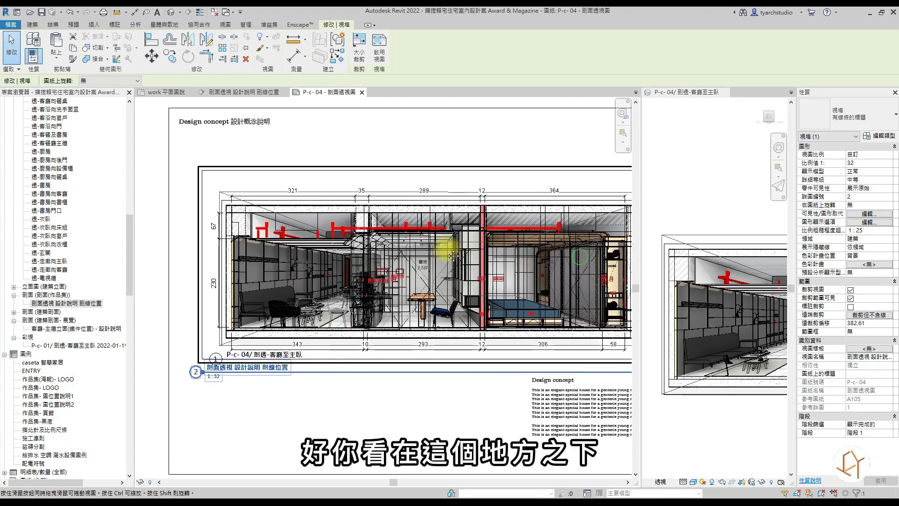
pyautogui.scroll(2, 401, 201)
pyautogui.scroll(2, 427, 202)
pyautogui.scroll(-3, 562, 201)
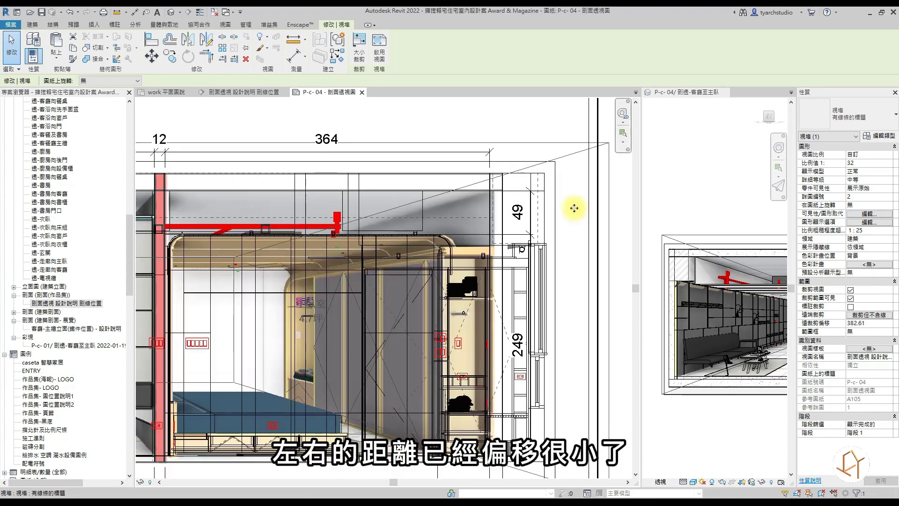
pyautogui.scroll(-2, 548, 225)
pyautogui.scroll(-1, 529, 263)
pyautogui.scroll(-1, 402, 272)
pyautogui.scroll(-2, 449, 272)
pyautogui.moveTo(462, 273); pyautogui.dragTo(446, 283, button='middle')
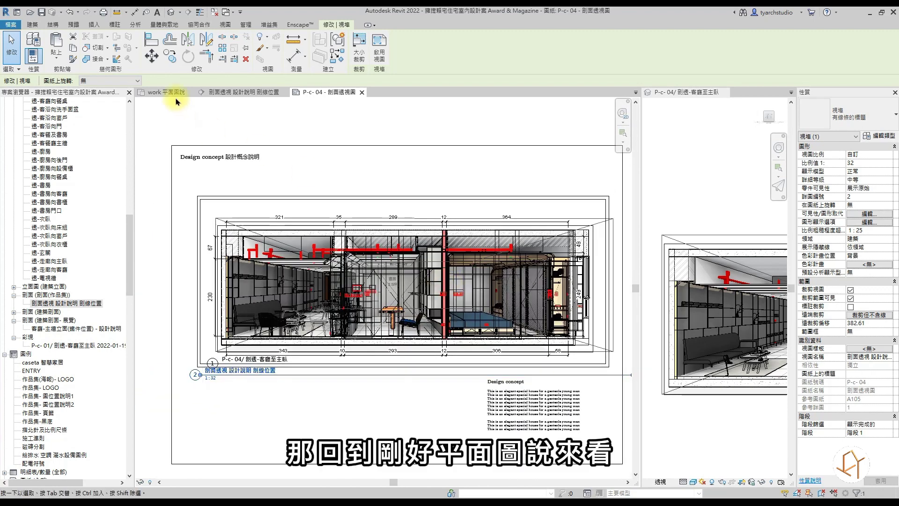
# Shift the section line slightly right in the work 平面圖說 plan, then return to sheet P-c-04.
pyautogui.click(168, 92)
pyautogui.rightClick(76, 306)
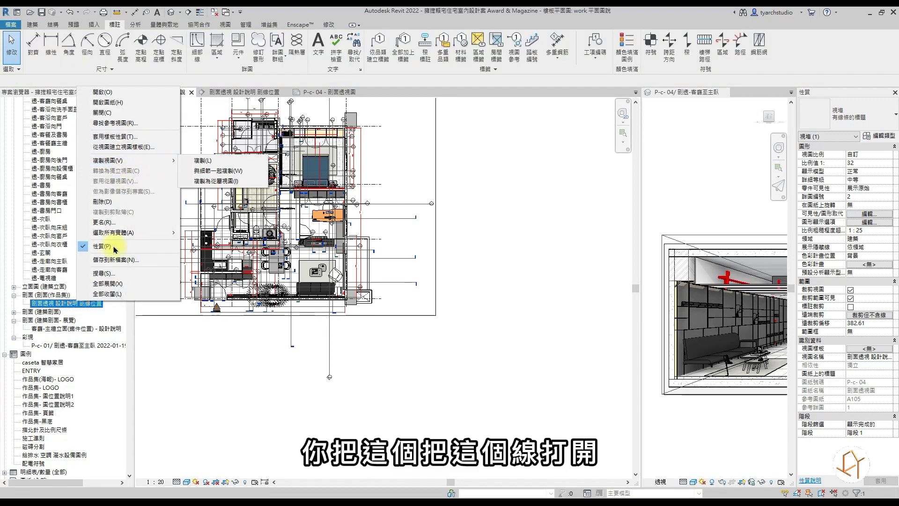
pyautogui.press('Escape')
pyautogui.click(328, 337)
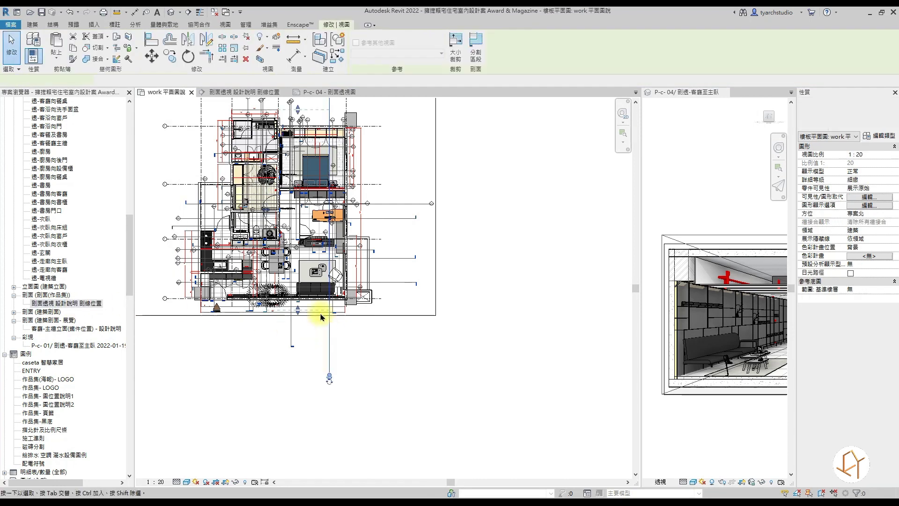
pyautogui.scroll(4, 267, 207)
pyautogui.moveTo(267, 208); pyautogui.dragTo(266, 207)
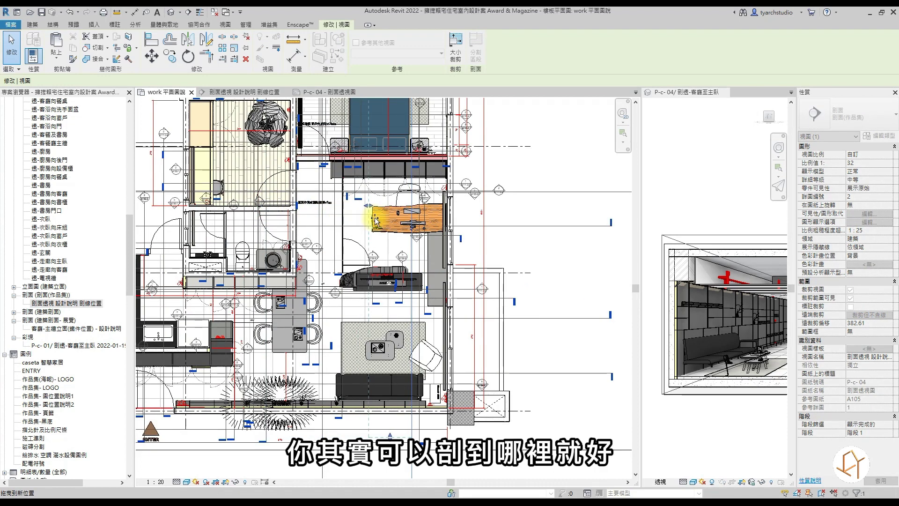
pyautogui.moveTo(406, 225); pyautogui.dragTo(411, 231)
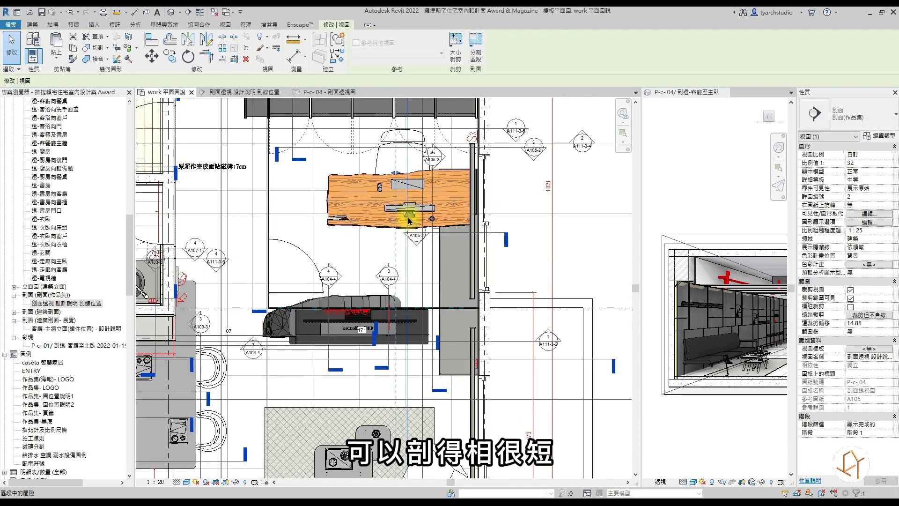
pyautogui.moveTo(402, 199); pyautogui.dragTo(406, 201)
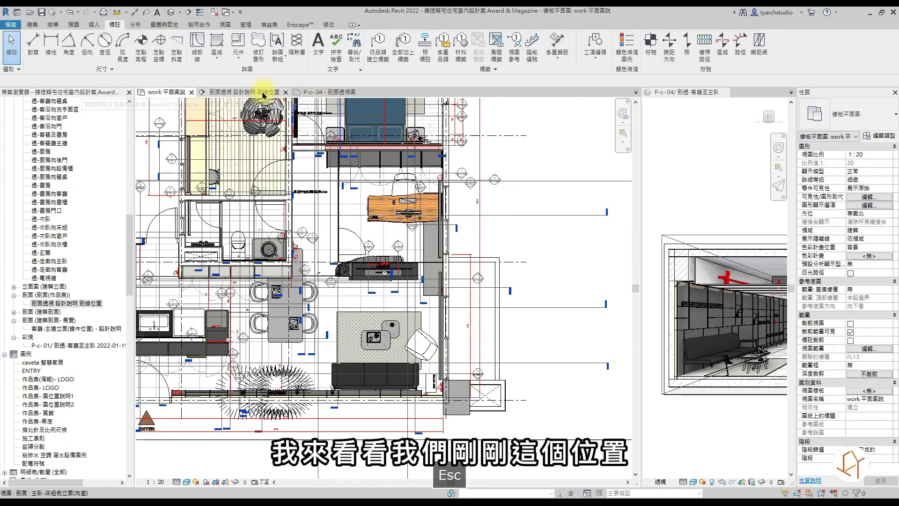
pyautogui.click(261, 92)
pyautogui.click(328, 91)
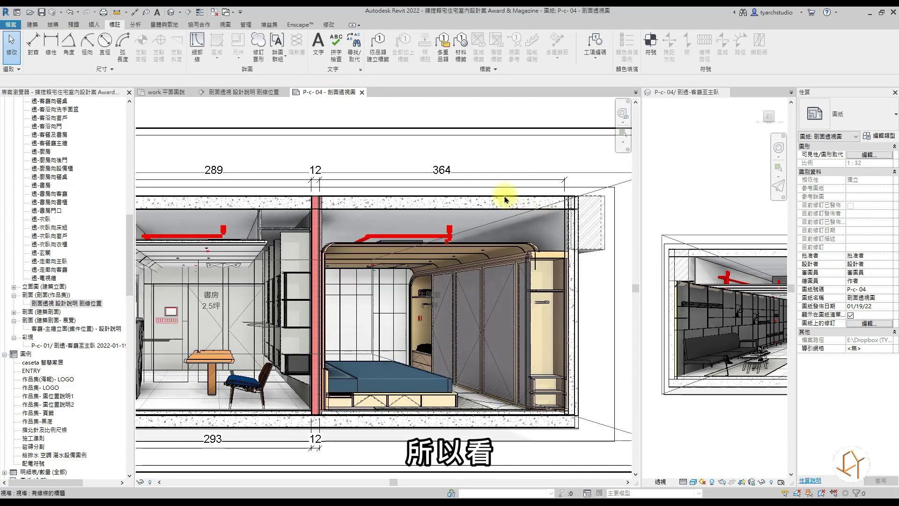
# Pan and zoom around sheet P-c-04 to review the section's left side and study area.
pyautogui.scroll(-2, 508, 194)
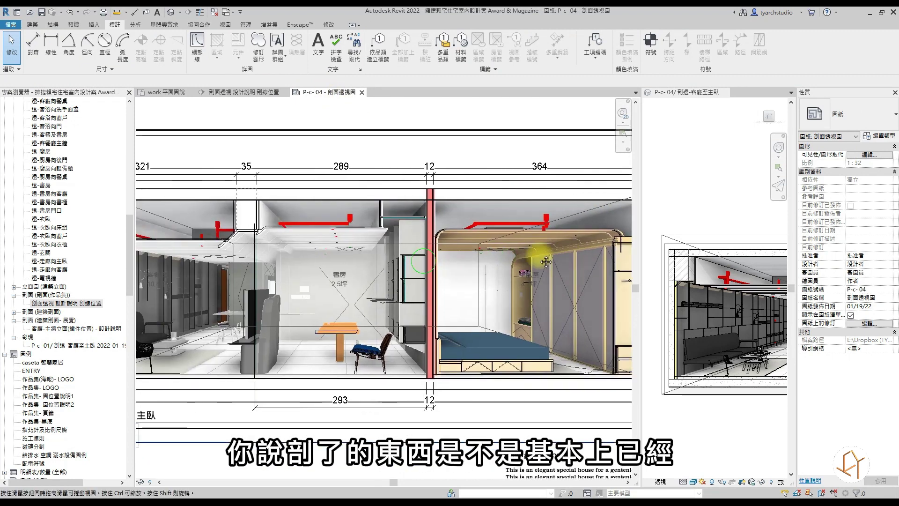
pyautogui.keyDown('shift'); pyautogui.hscroll(-5, 260, 344); pyautogui.keyUp('shift')
pyautogui.moveTo(260, 345); pyautogui.dragTo(392, 344, button='middle')
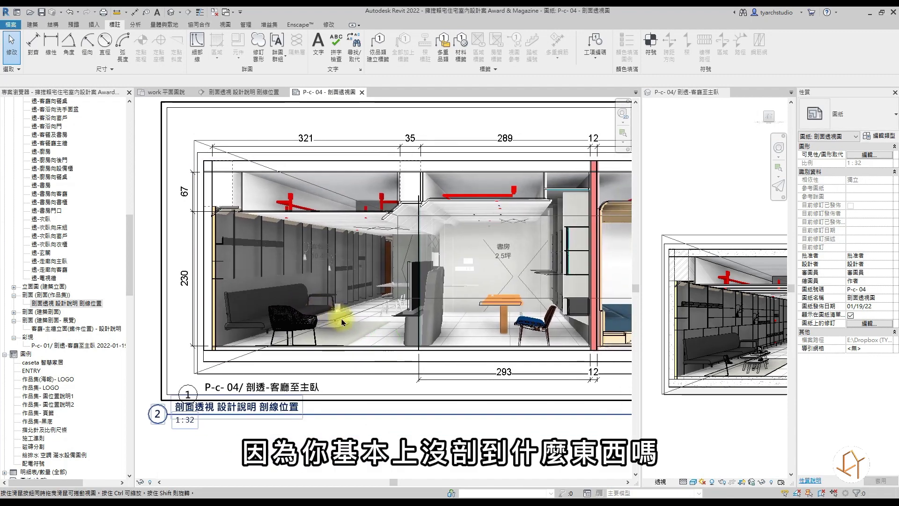
pyautogui.moveTo(416, 301); pyautogui.dragTo(413, 301, button='middle')
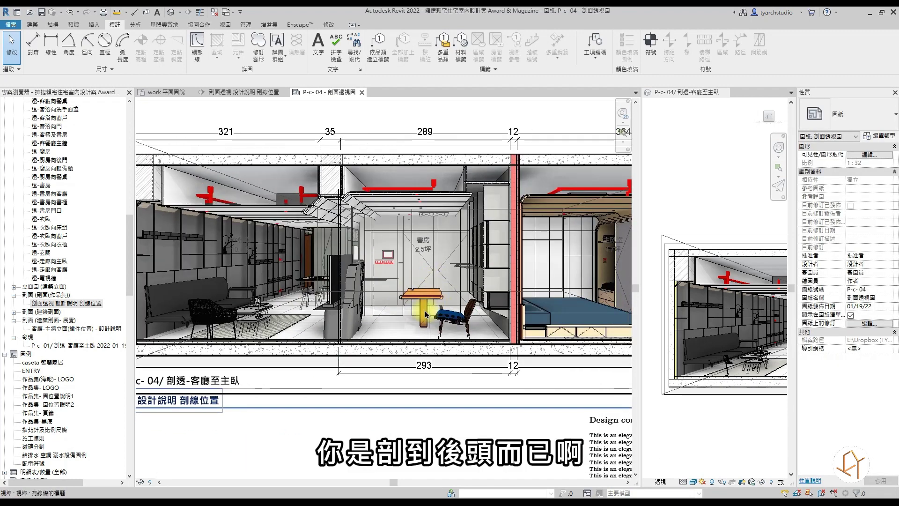
pyautogui.scroll(2, 413, 297)
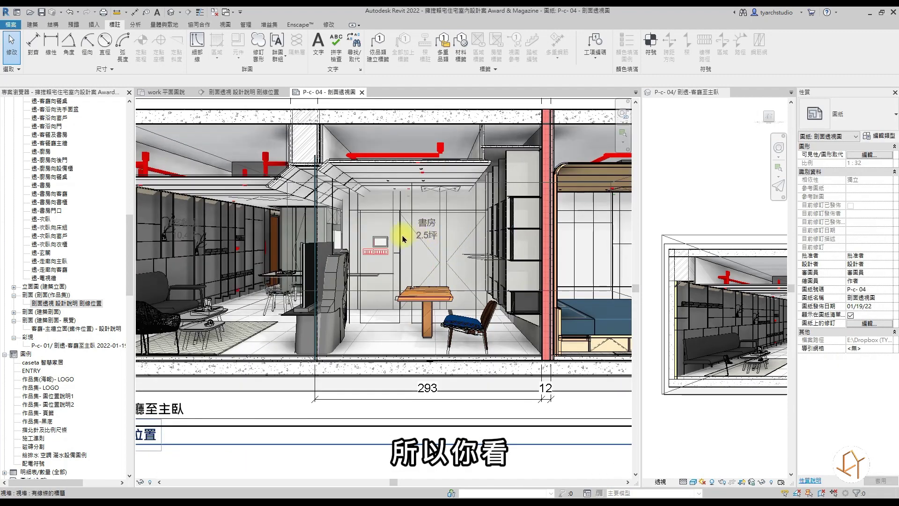
pyautogui.scroll(1, 466, 230)
pyautogui.scroll(-1, 463, 197)
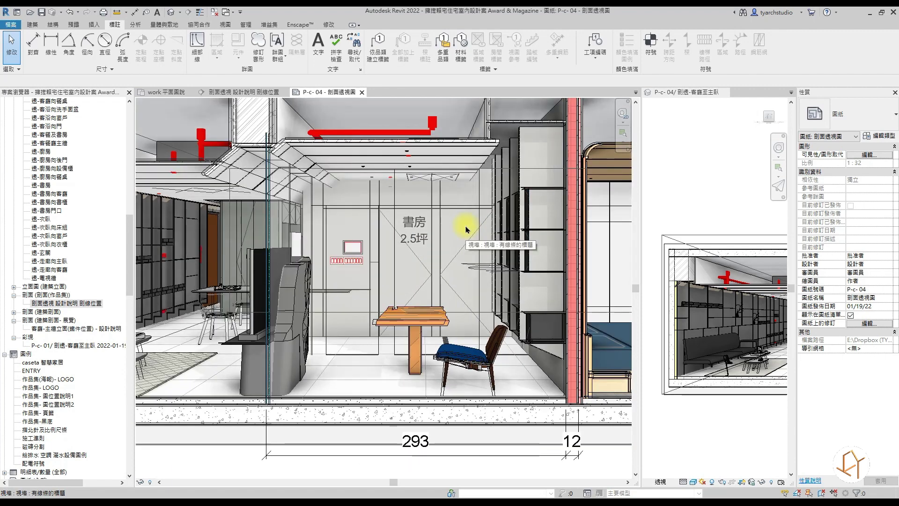
pyautogui.scroll(-1, 447, 181)
pyautogui.scroll(-1, 327, 159)
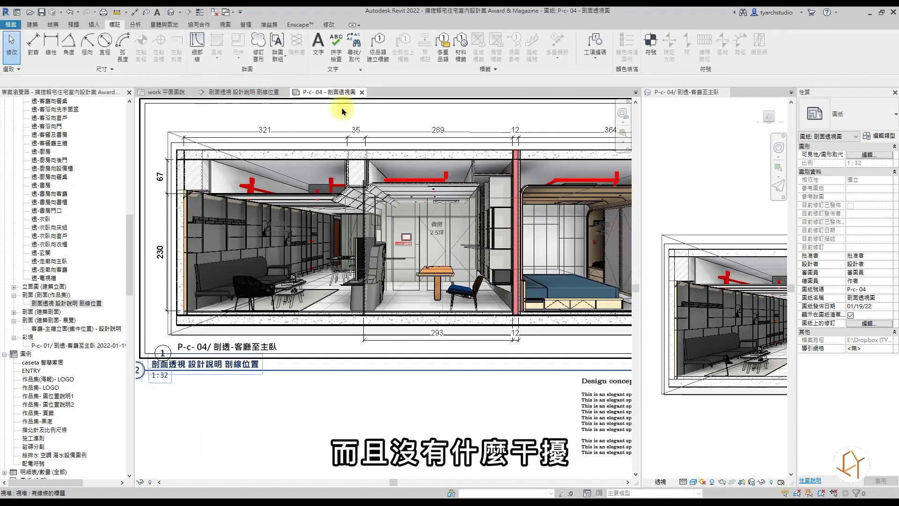
# Close the separate 3D perspective view and bring the 剖面透視 設計說明 剖線位置 section forward.
pyautogui.click(726, 92)
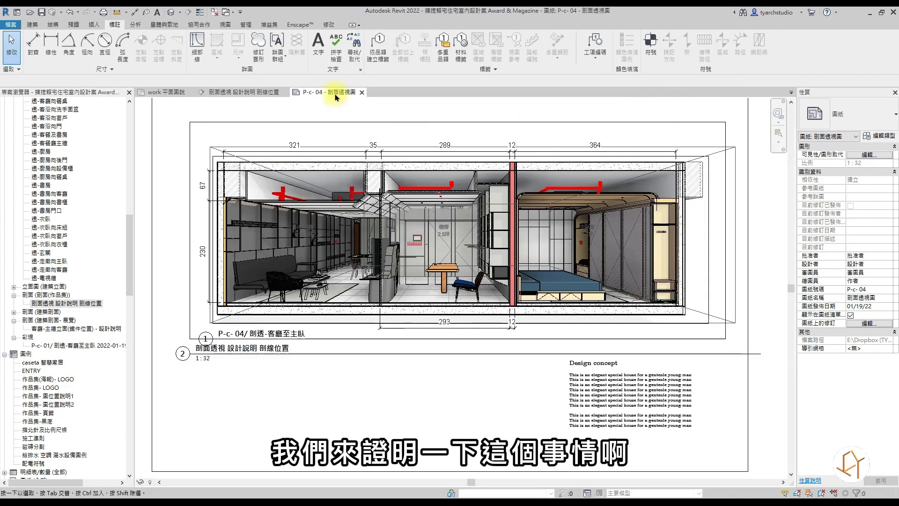
pyautogui.scroll(-2, 451, 285)
pyautogui.scroll(1, 452, 285)
pyautogui.moveTo(342, 235); pyautogui.dragTo(448, 267, button='middle')
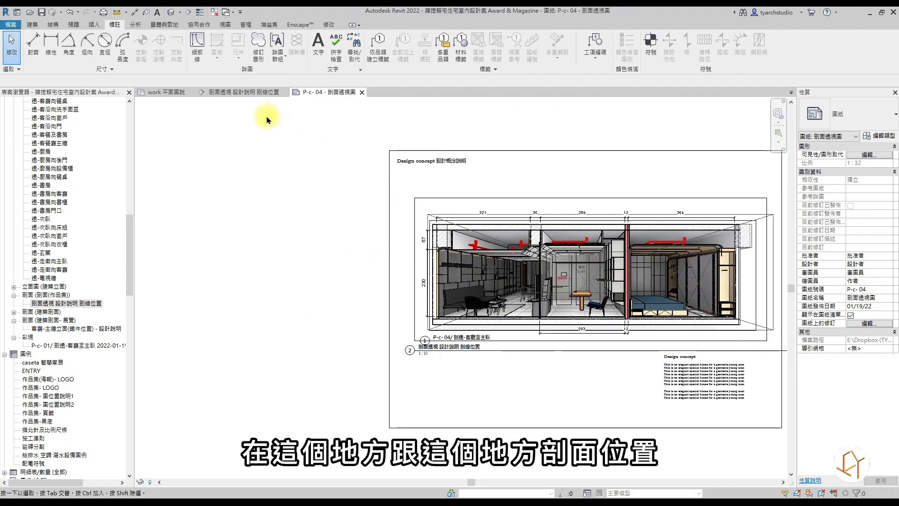
pyautogui.click(243, 93)
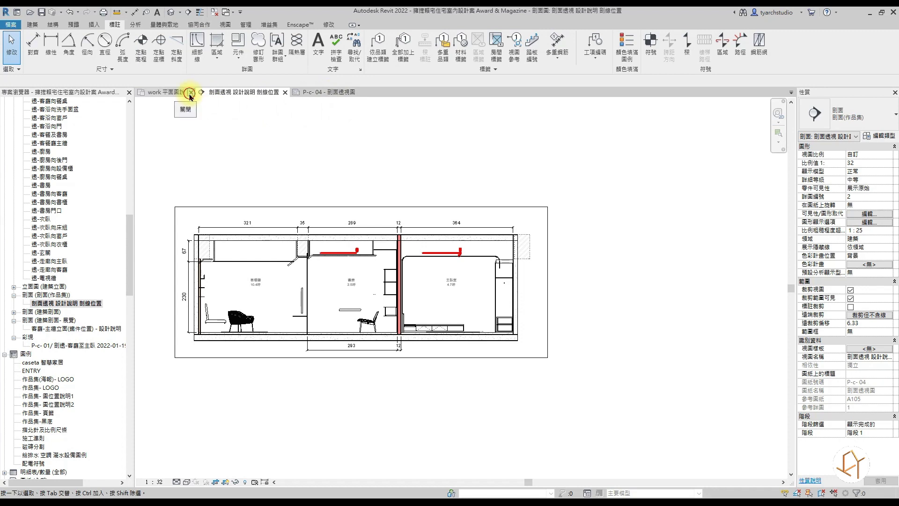
# Close the work 平面圖說 plan, tile the section beside sheet P-c-04, and select the section's Far Clip Offset.
pyautogui.click(190, 92)
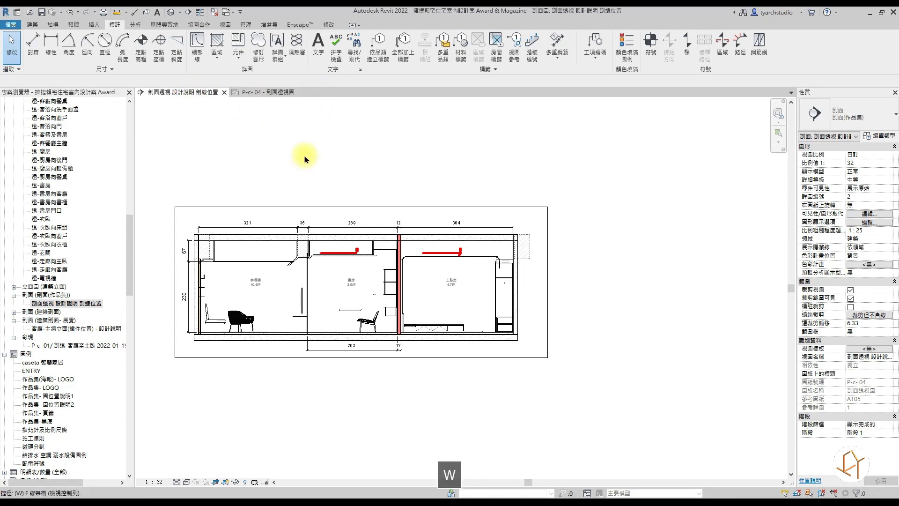
pyautogui.press('t')
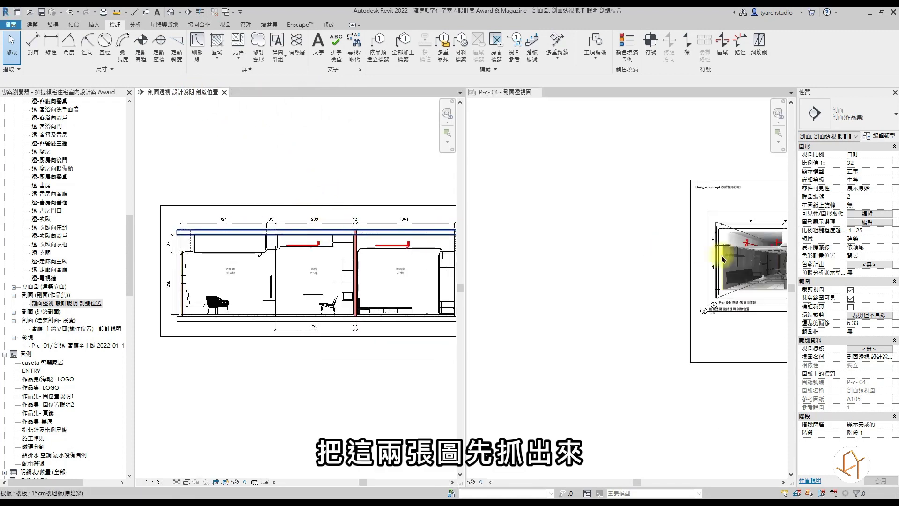
pyautogui.middleClick(692, 262)
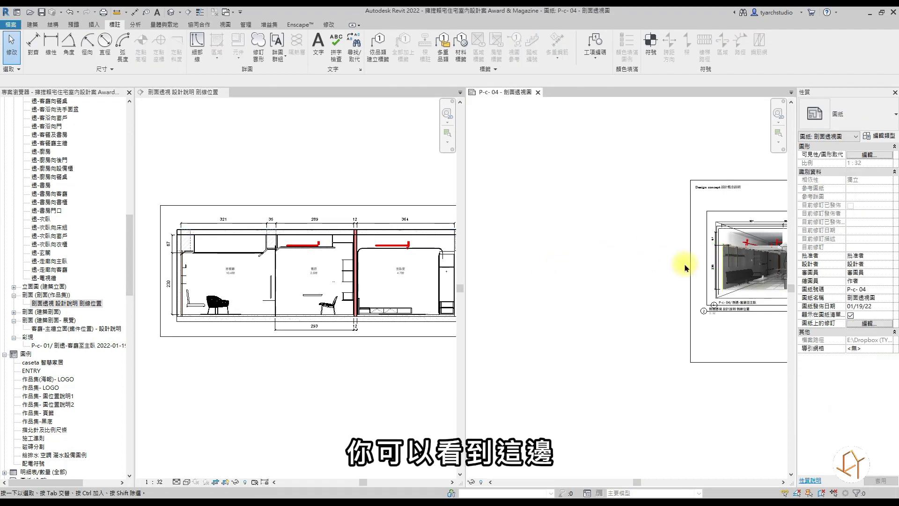
pyautogui.click(416, 261)
pyautogui.scroll(-3, 356, 220)
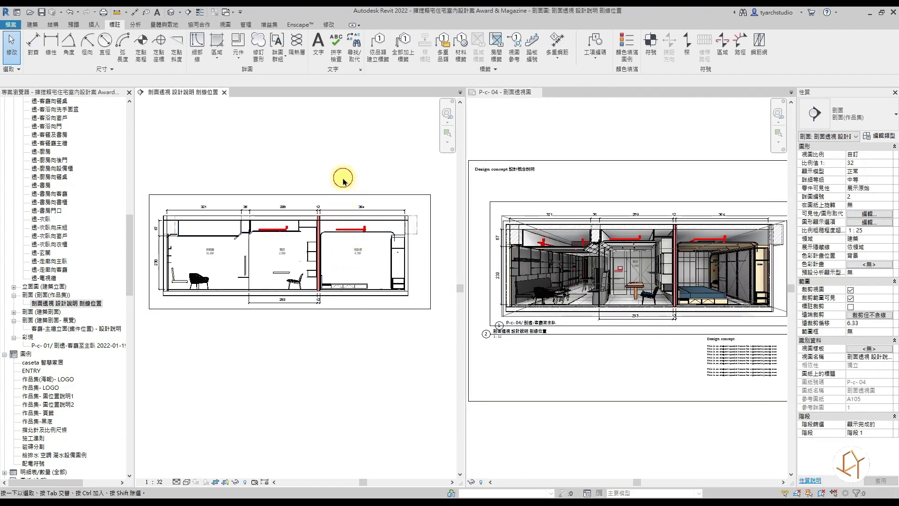
pyautogui.click(870, 324)
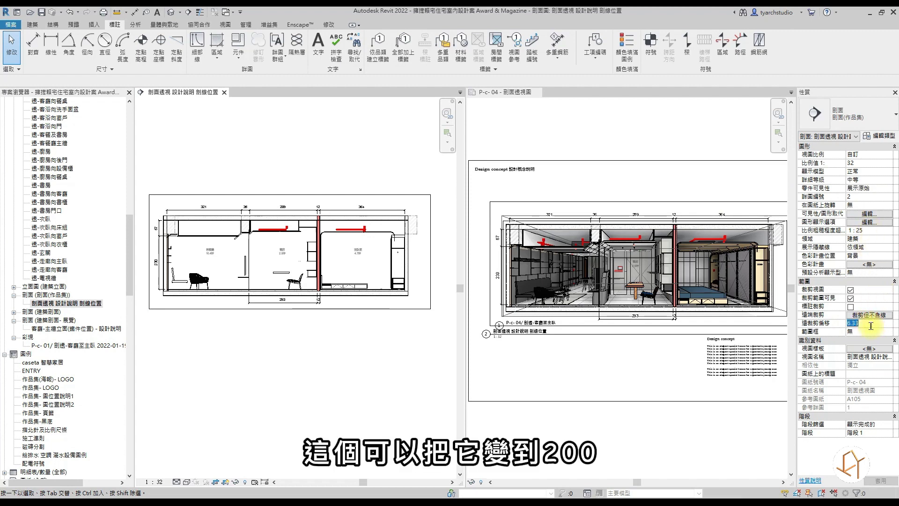
# Set the section's Far Clip Offset through trials of 200, 600 and 2, ending at 1.
pyautogui.write('20')
pyautogui.press('Return')
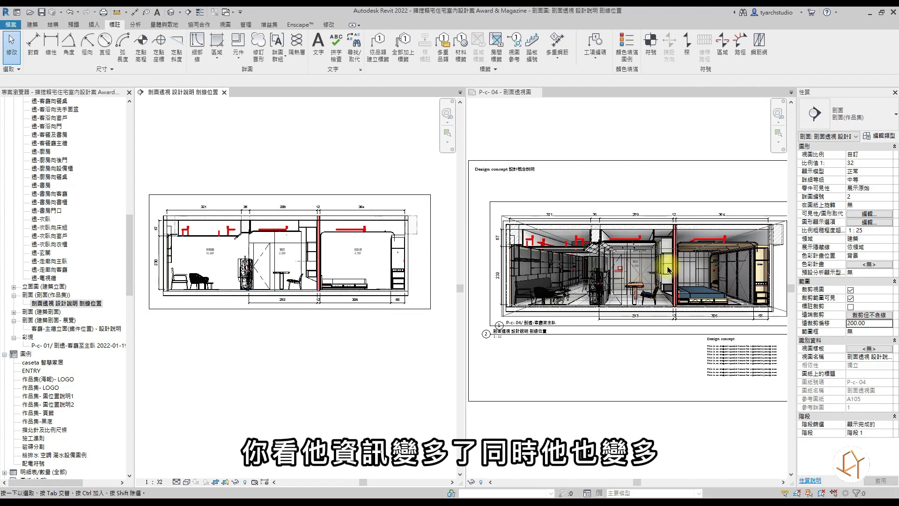
pyautogui.click(881, 324)
pyautogui.write('600')
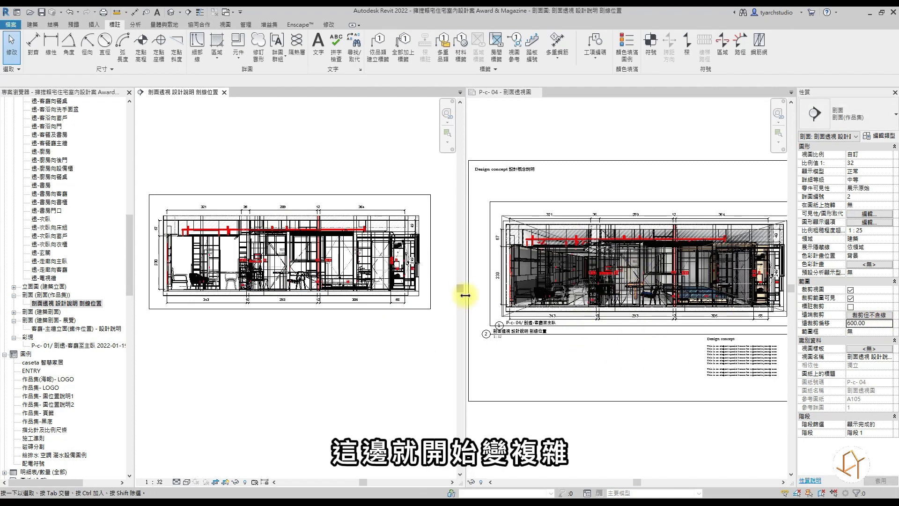
pyautogui.doubleClick(871, 324)
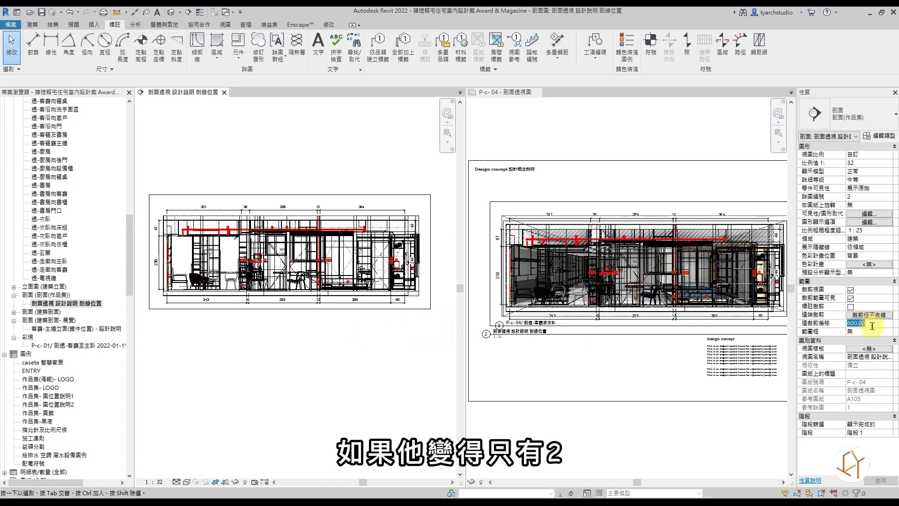
pyautogui.write('2')
pyautogui.press('Return')
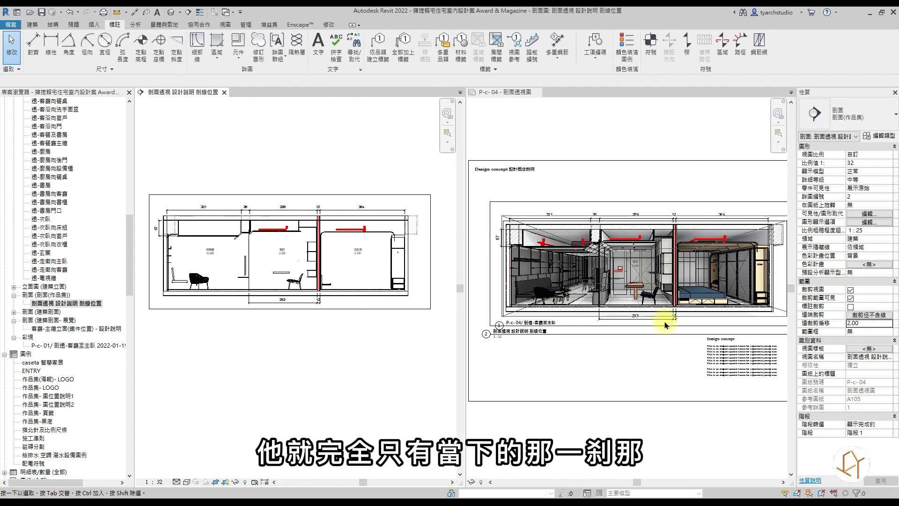
pyautogui.write('1')
pyautogui.press('Return')
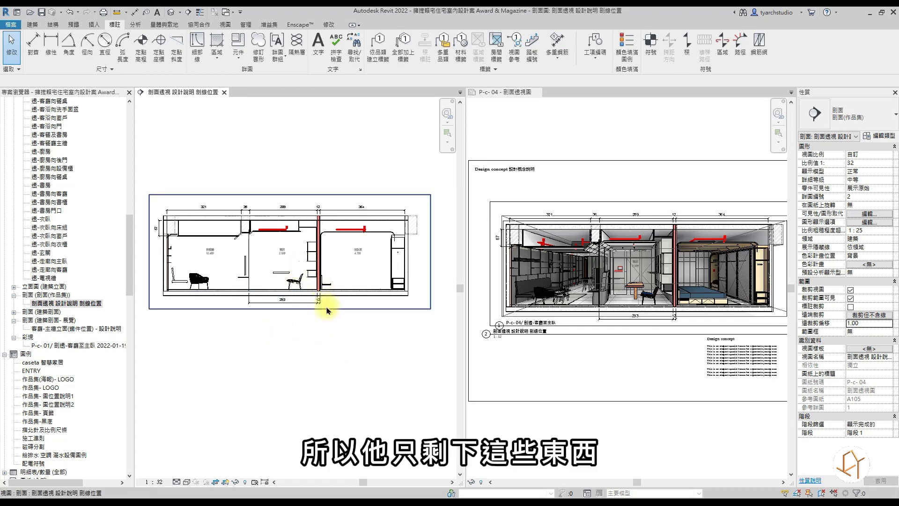
# Temporarily hide the three chairs, the glass wall and the study table in the section view.
pyautogui.scroll(5, 635, 295)
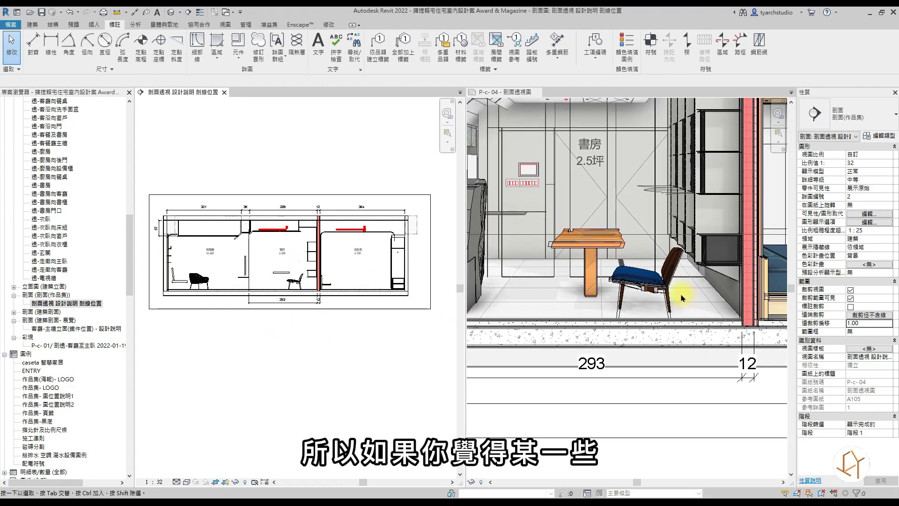
pyautogui.scroll(3, 638, 290)
pyautogui.scroll(-3, 637, 291)
pyautogui.scroll(-1, 638, 290)
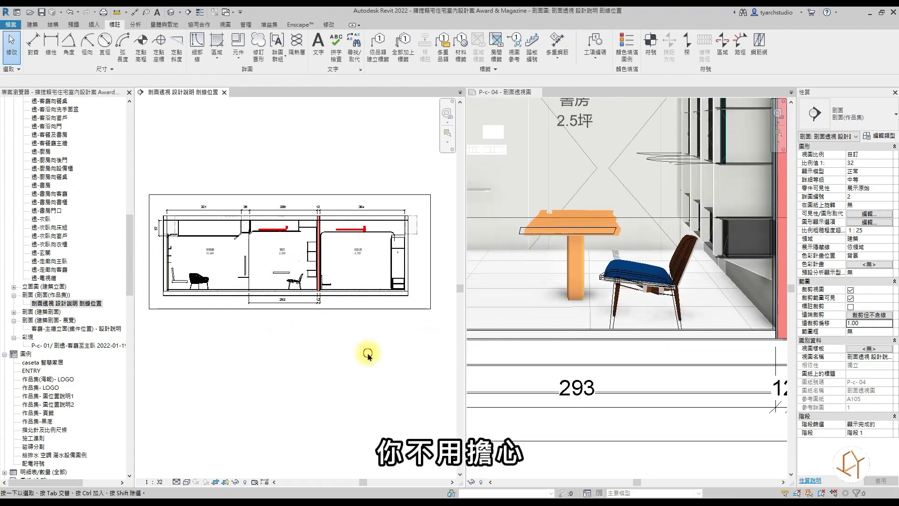
pyautogui.scroll(4, 293, 281)
pyautogui.click(288, 286)
pyautogui.scroll(-3, 327, 290)
pyautogui.scroll(2, 281, 267)
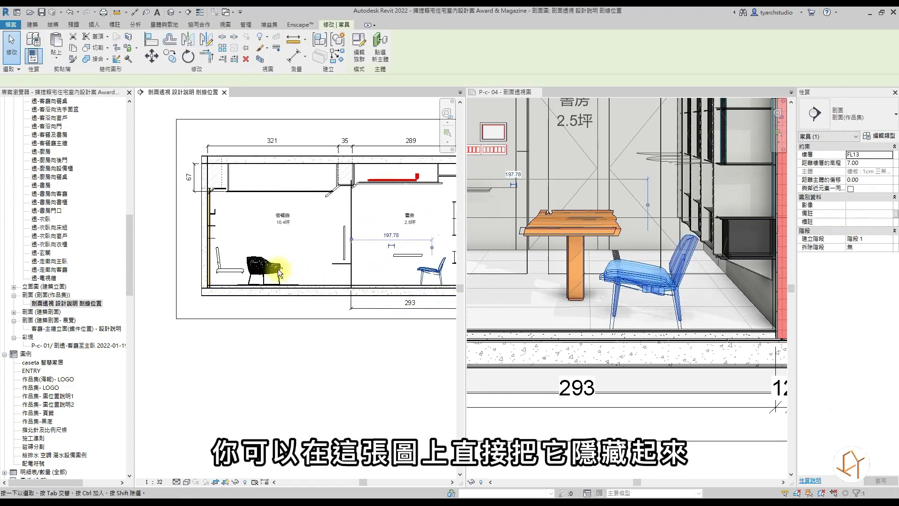
pyautogui.keyDown('ctrl'); pyautogui.click(263, 271); pyautogui.keyUp('ctrl')
pyautogui.keyDown('ctrl'); pyautogui.click(229, 265); pyautogui.keyUp('ctrl')
pyautogui.keyDown('ctrl'); pyautogui.click(351, 261); pyautogui.keyUp('ctrl')
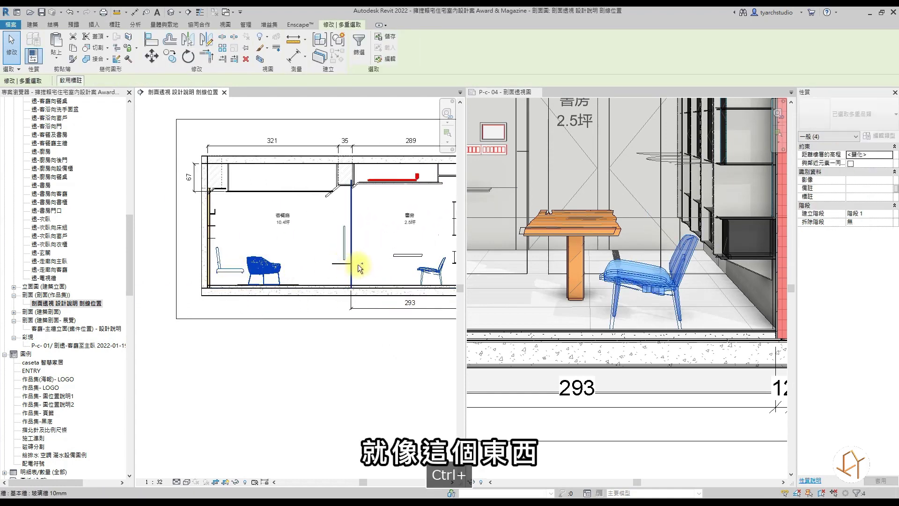
pyautogui.keyDown('ctrl'); pyautogui.click(408, 261); pyautogui.keyUp('ctrl')
pyautogui.scroll(-2, 287, 297)
pyautogui.scroll(-2, 307, 281)
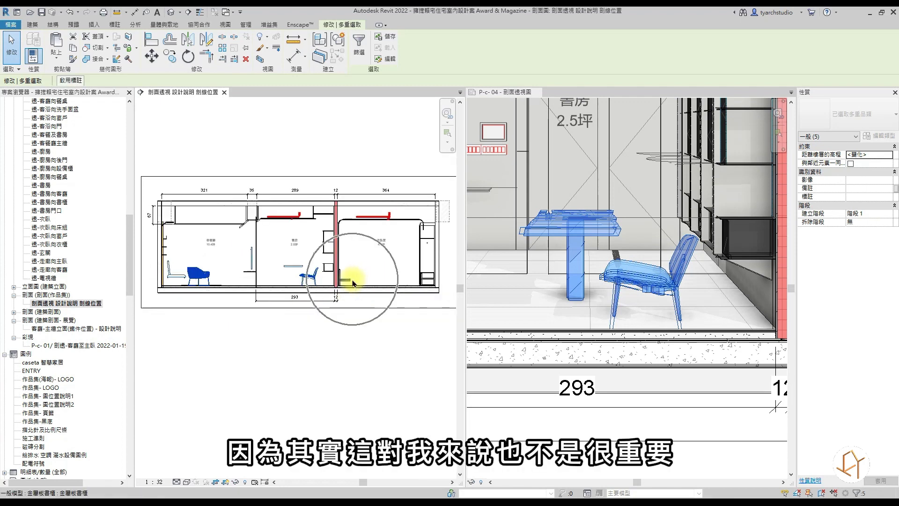
pyautogui.press('h')
pyautogui.press('h')
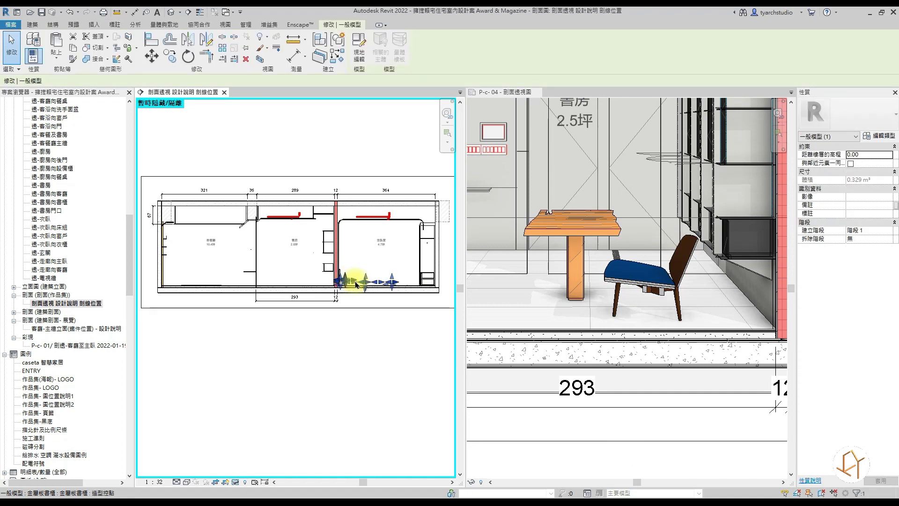
pyautogui.press('h')
# Temporarily hide the study bookcase in the section view as well.
pyautogui.scroll(3, 346, 274)
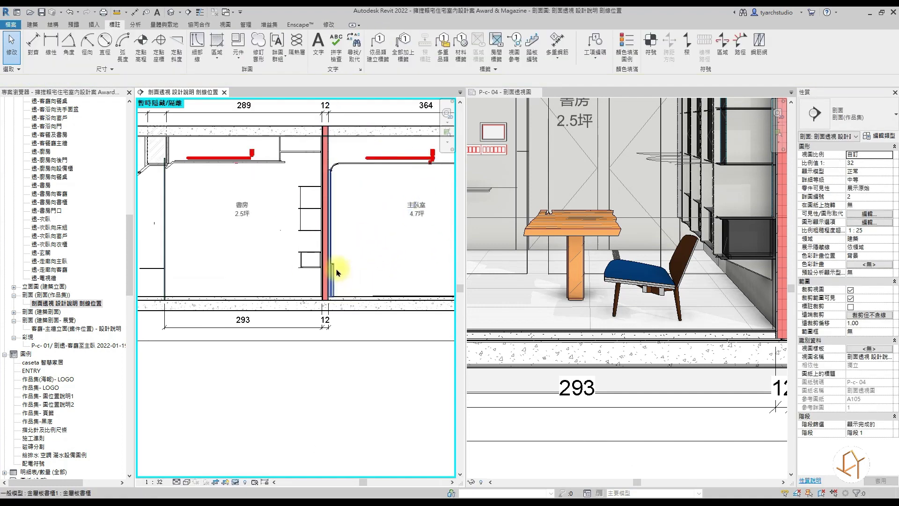
pyautogui.click(337, 271)
pyautogui.scroll(-1, 333, 281)
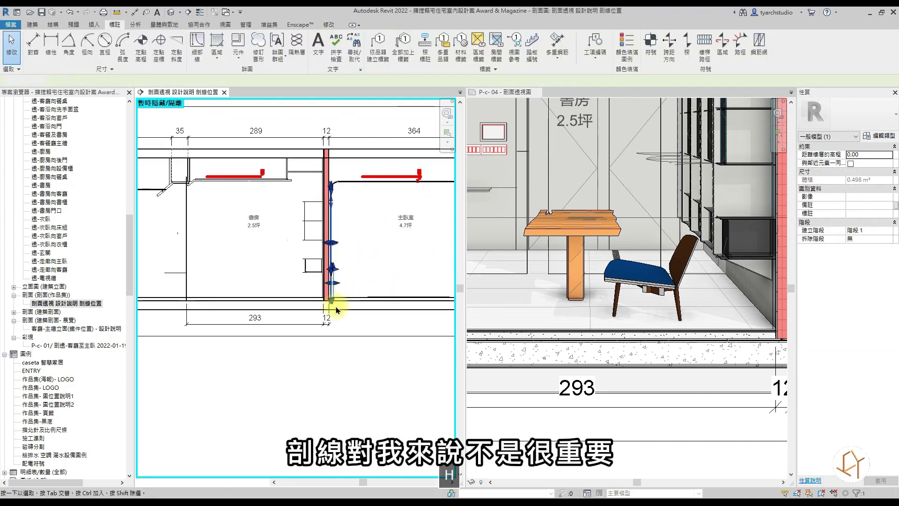
pyautogui.press('Escape')
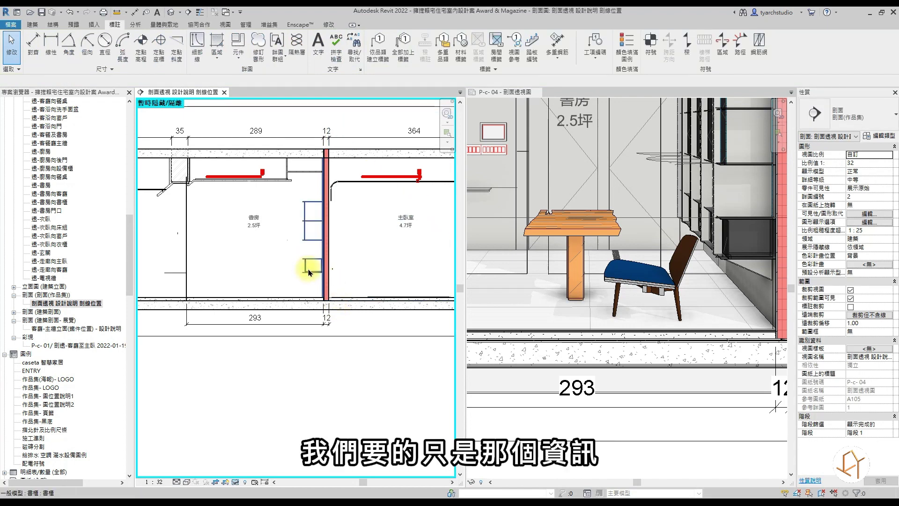
pyautogui.click(309, 272)
pyautogui.scroll(-2, 308, 273)
pyautogui.press('h')
pyautogui.press('h')
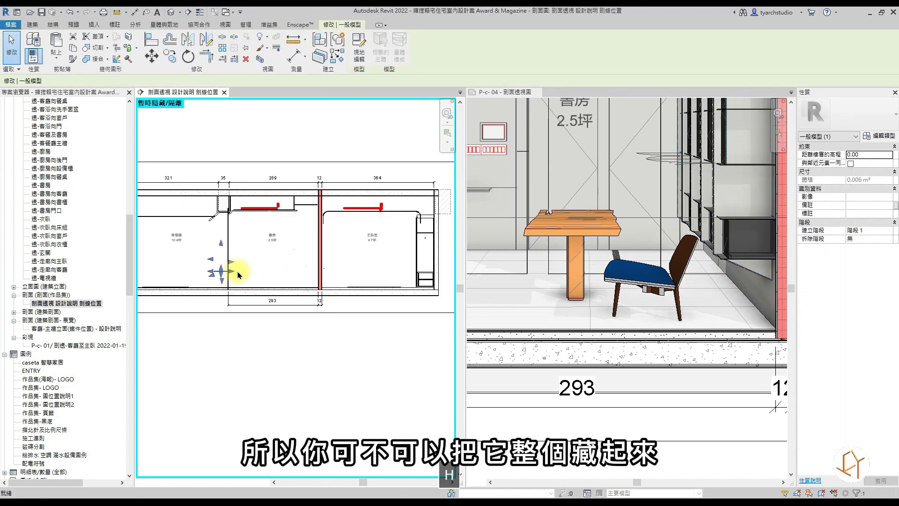
# Reset temporary hide/isolate so all elements show, then switch to sheet P-c-04.
pyautogui.moveTo(389, 261); pyautogui.dragTo(323, 260, button='middle')
pyautogui.click(235, 481)
pyautogui.click(246, 429)
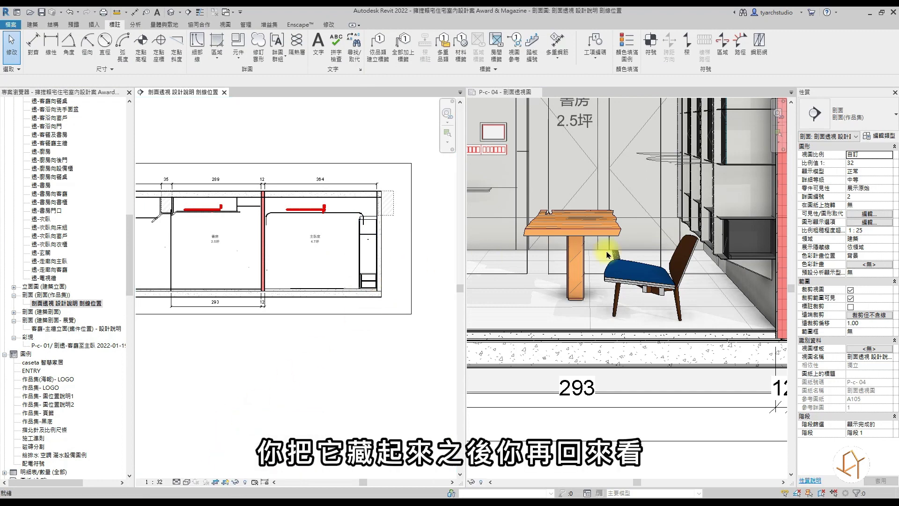
pyautogui.scroll(-2, 372, 281)
pyautogui.click(637, 291)
pyautogui.scroll(-3, 637, 291)
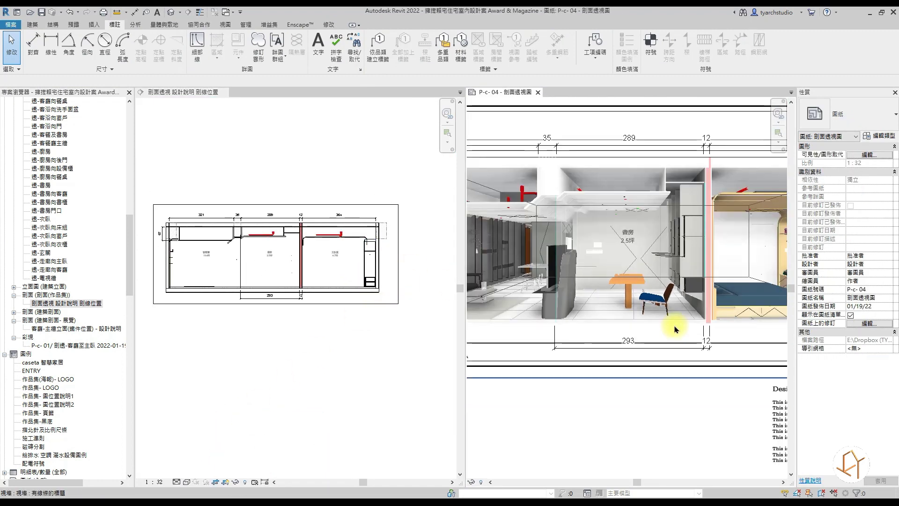
# Give the section-perspective viewport the 無標題 (no-title) viewport type.
pyautogui.scroll(-2, 647, 300)
pyautogui.scroll(-2, 654, 282)
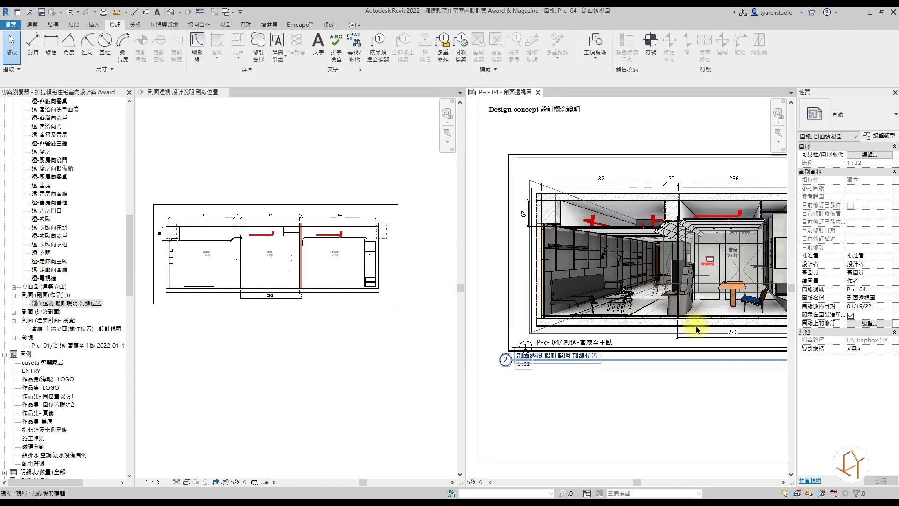
pyautogui.click(582, 304)
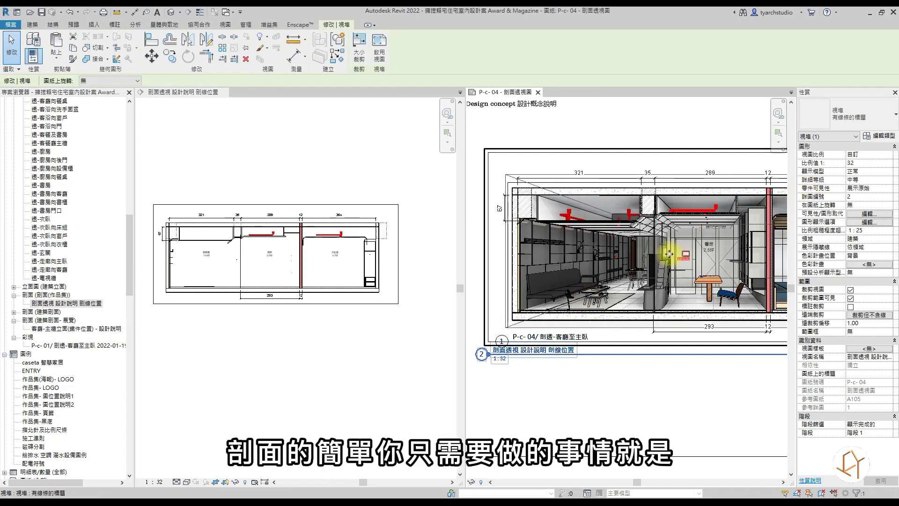
pyautogui.click(866, 121)
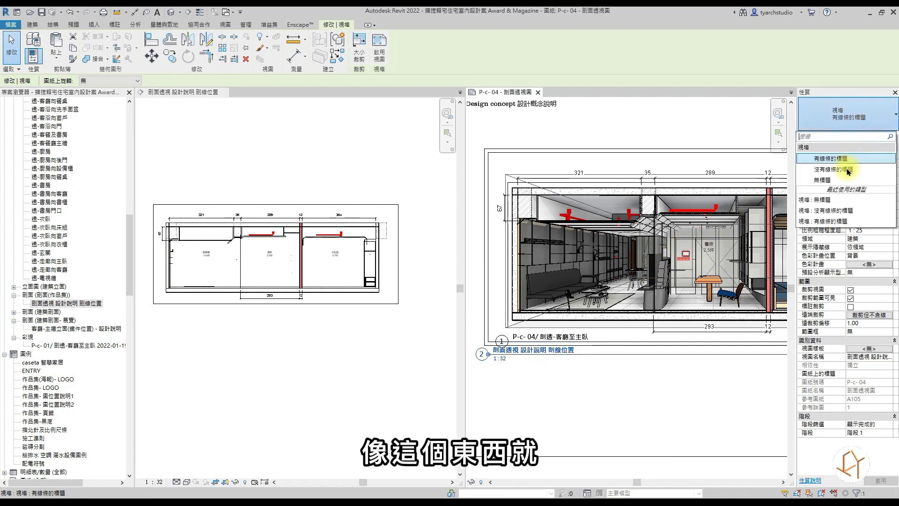
pyautogui.click(856, 176)
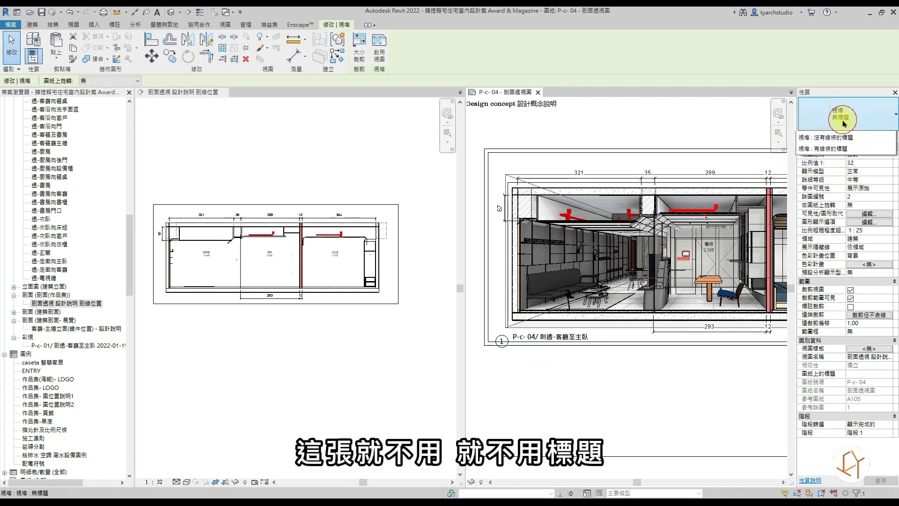
pyautogui.press('Escape')
pyautogui.click(580, 429)
# Give the overlapping titled viewport underneath the 無標題 type too.
pyautogui.click(578, 337)
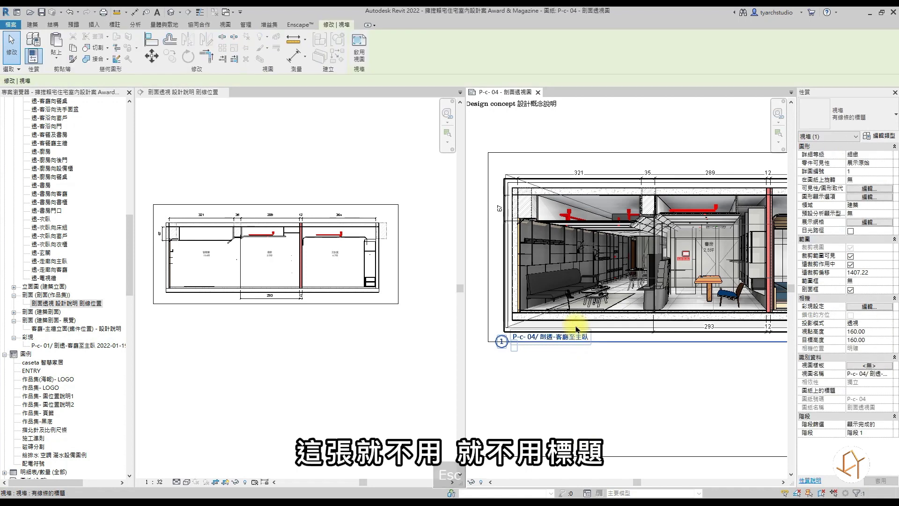
pyautogui.click(497, 158)
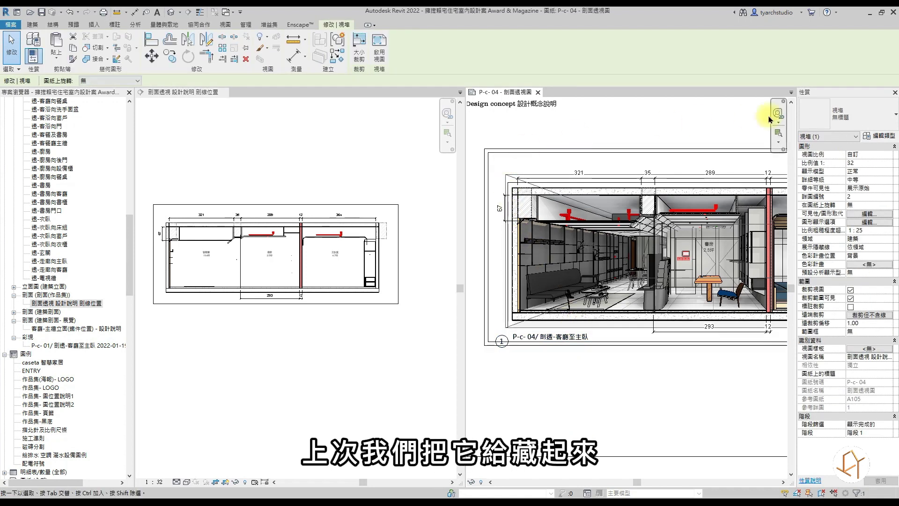
pyautogui.press('Tab')
pyautogui.click(658, 223)
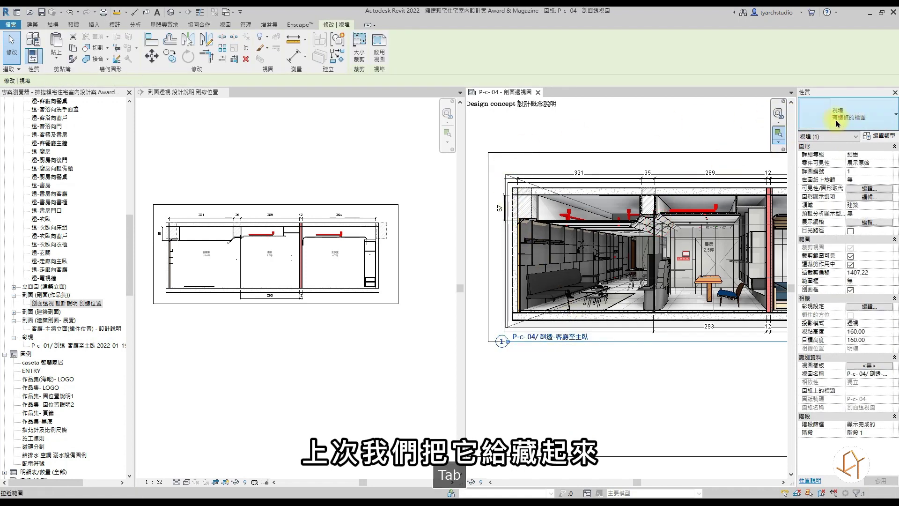
pyautogui.click(847, 115)
pyautogui.click(826, 180)
pyautogui.scroll(-3, 508, 301)
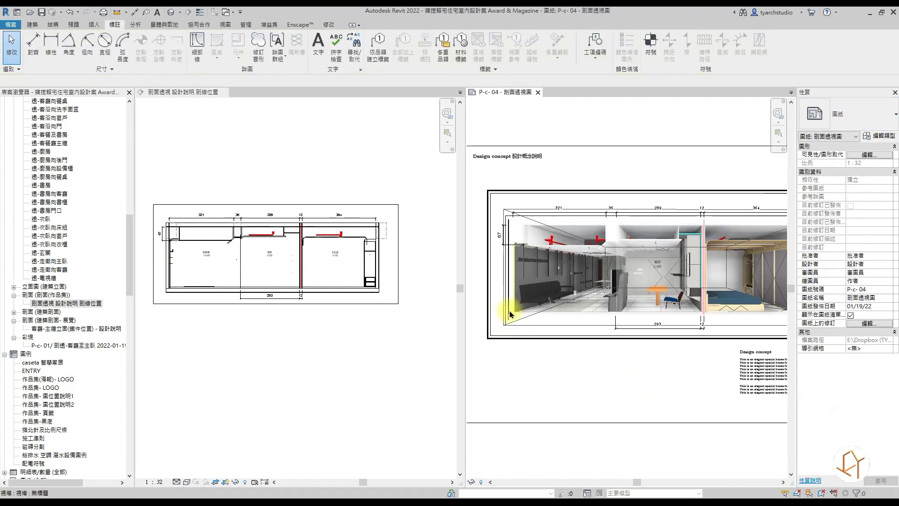
# Close the separate section view tab and center the section perspective on the sheet.
pyautogui.scroll(2, 476, 148)
pyautogui.press('Escape')
pyautogui.click(222, 92)
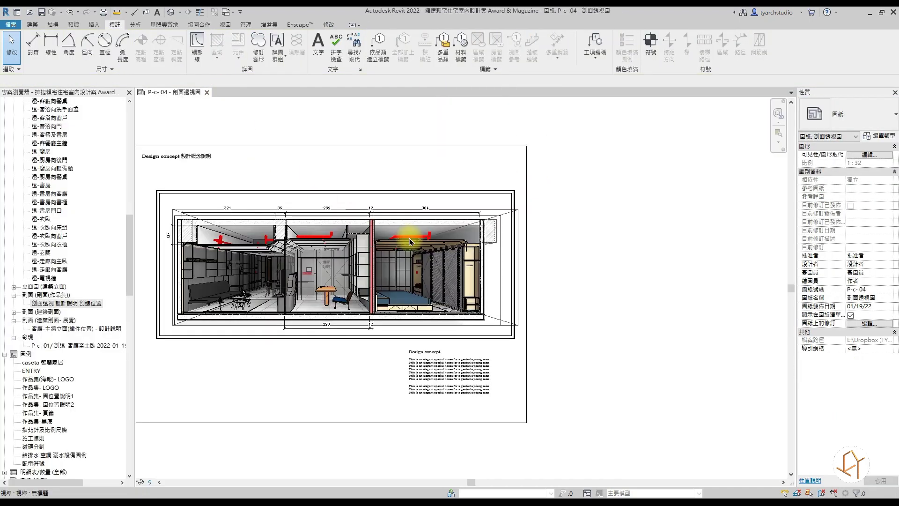
pyautogui.scroll(2, 323, 279)
pyautogui.scroll(2, 407, 269)
pyautogui.moveTo(399, 278); pyautogui.dragTo(436, 289, button='middle')
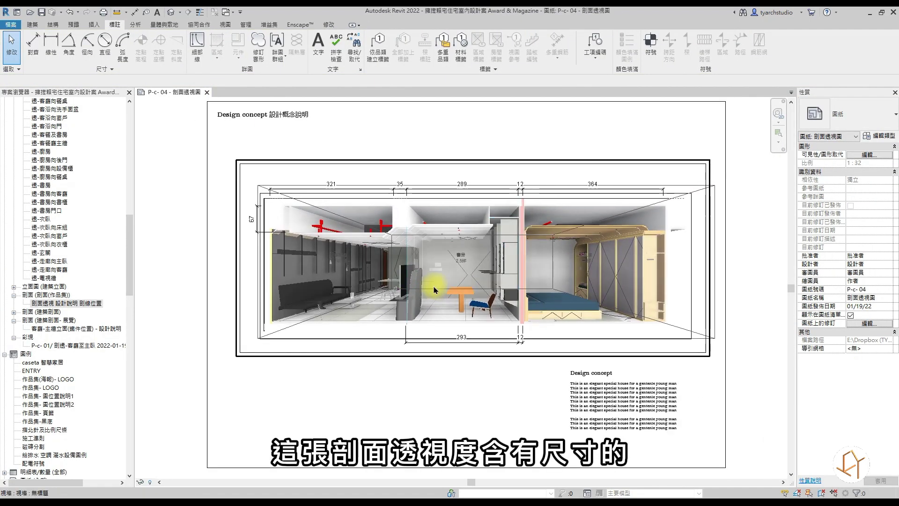
# Activate the section viewport and inspect the 293 and 12 dimensions.
pyautogui.doubleClick(549, 299)
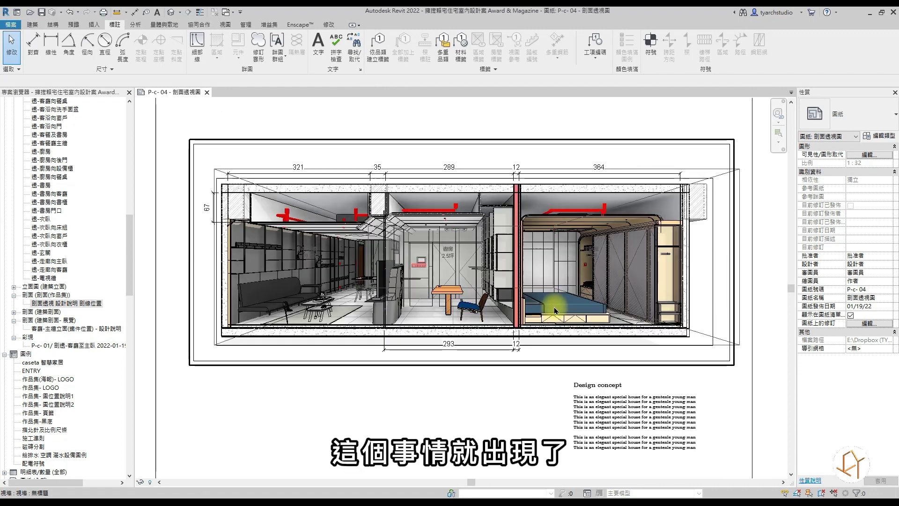
pyautogui.scroll(1, 552, 302)
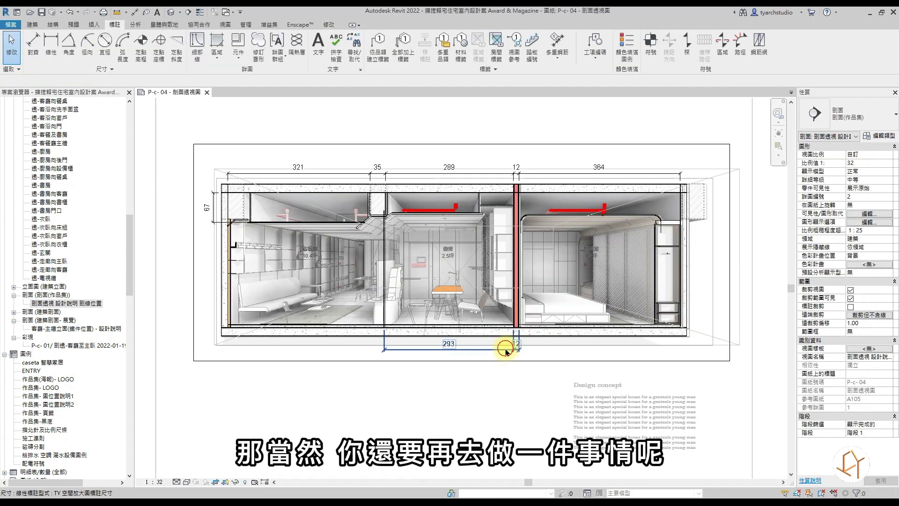
pyautogui.click(505, 345)
pyautogui.press('Escape')
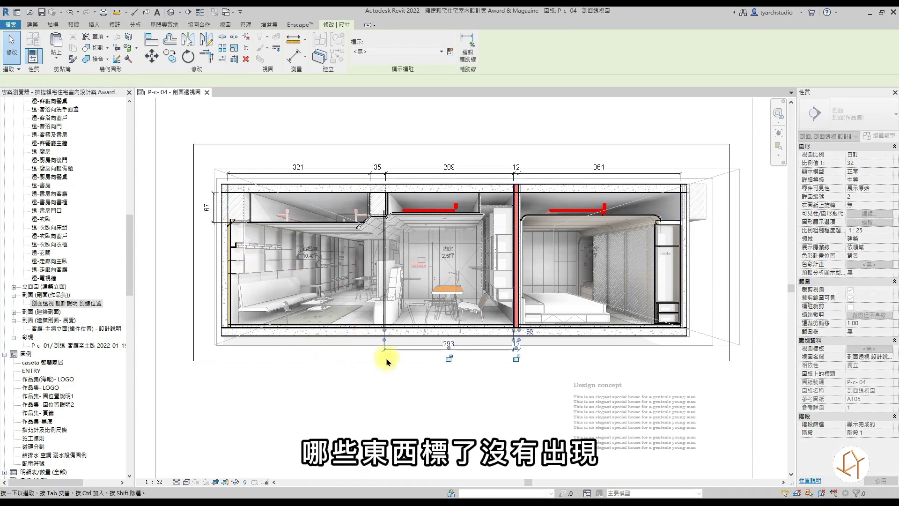
pyautogui.press('Escape')
pyautogui.press('Escape')
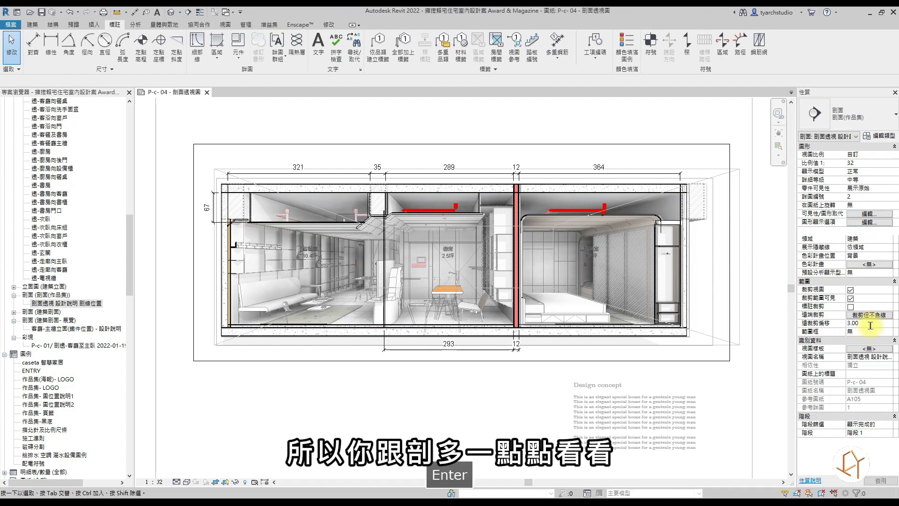
pyautogui.click(418, 345)
pyautogui.click(250, 268)
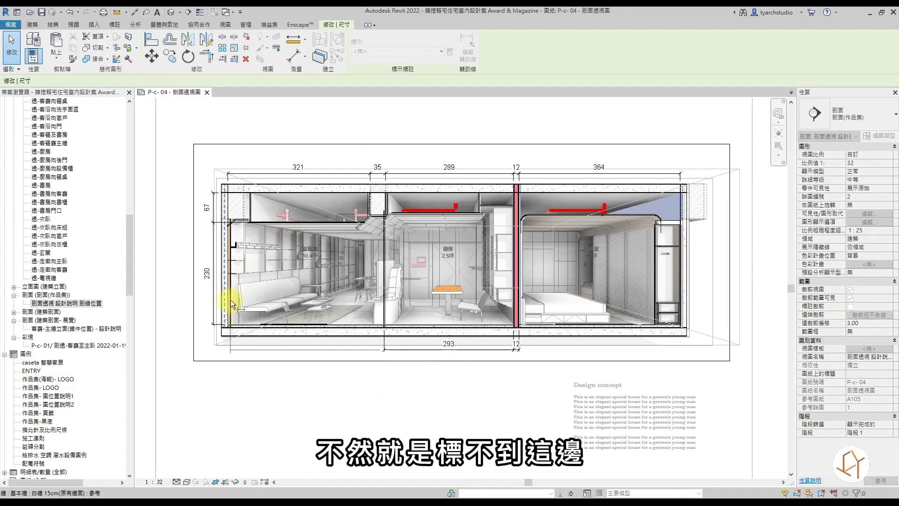
pyautogui.press('Tab')
pyautogui.press('Escape')
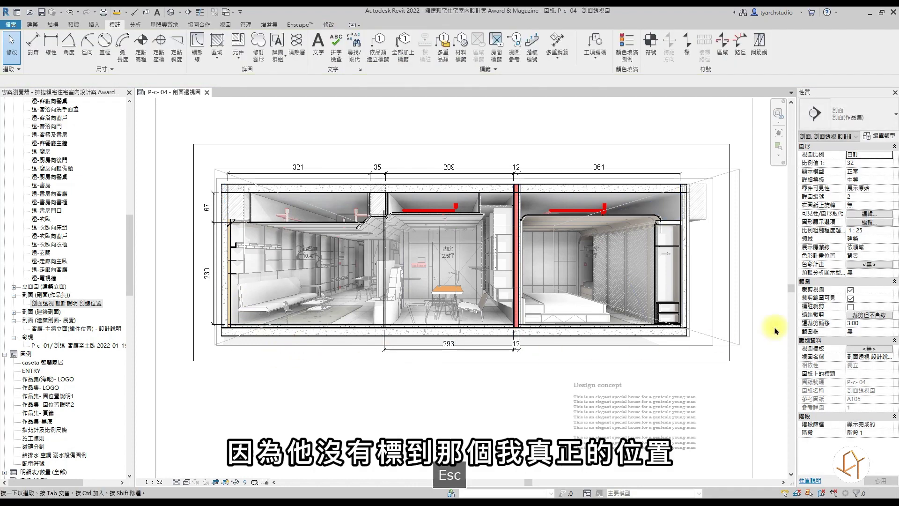
# Set the section's Far Clip Offset to 5.00, undoing a trial value of 10.
pyautogui.write('5')
pyautogui.press('Return')
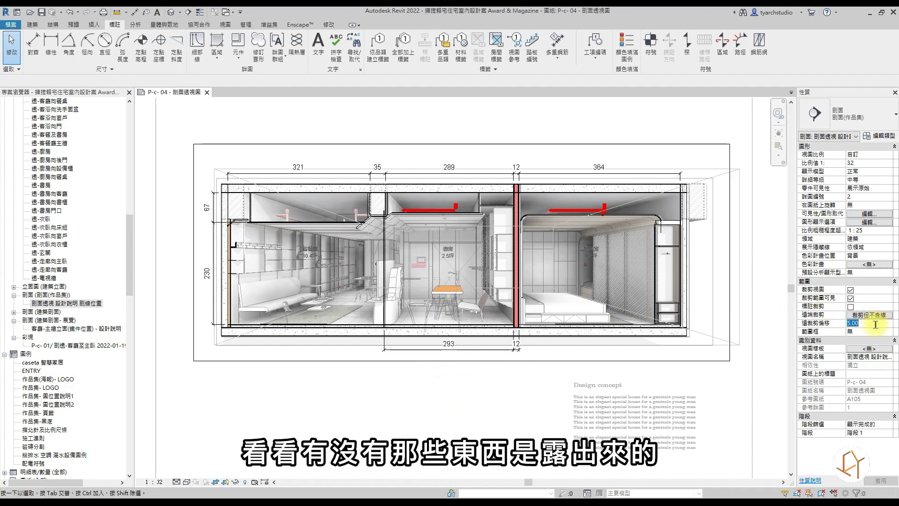
pyautogui.write('10')
pyautogui.press('Return')
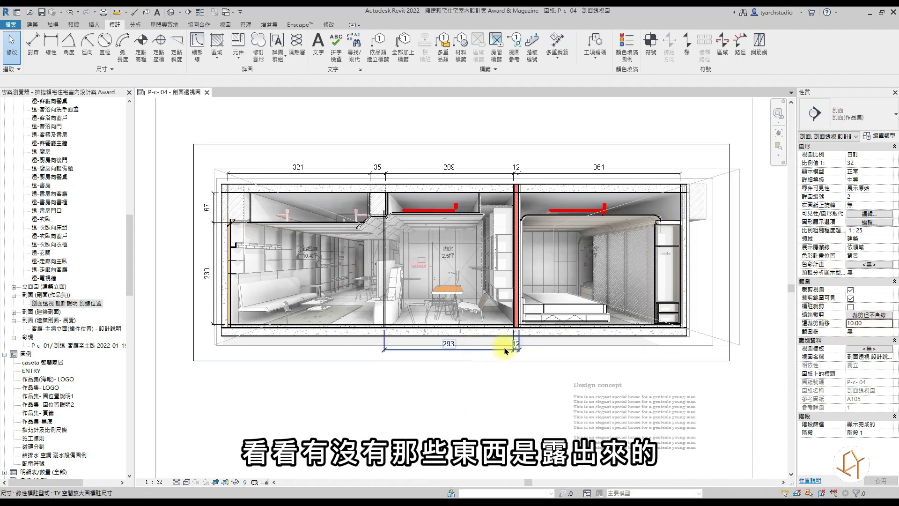
pyautogui.hotkey('ctrl', 'z')
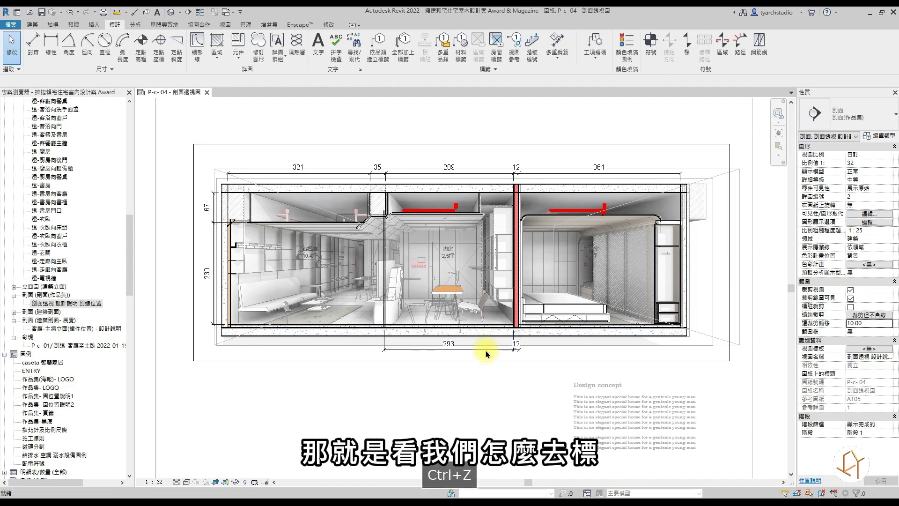
pyautogui.hotkey('ctrl', 'z')
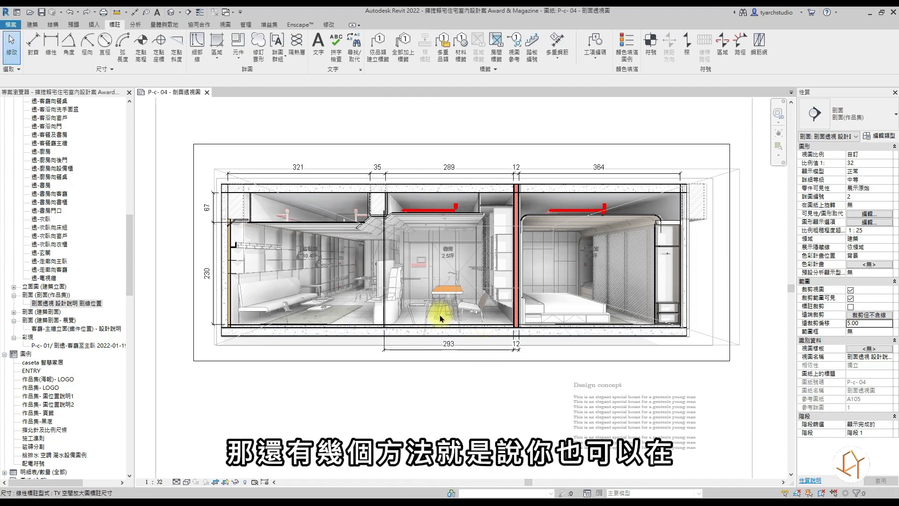
pyautogui.press('d')
pyautogui.press('l')
pyautogui.scroll(8, 206, 327)
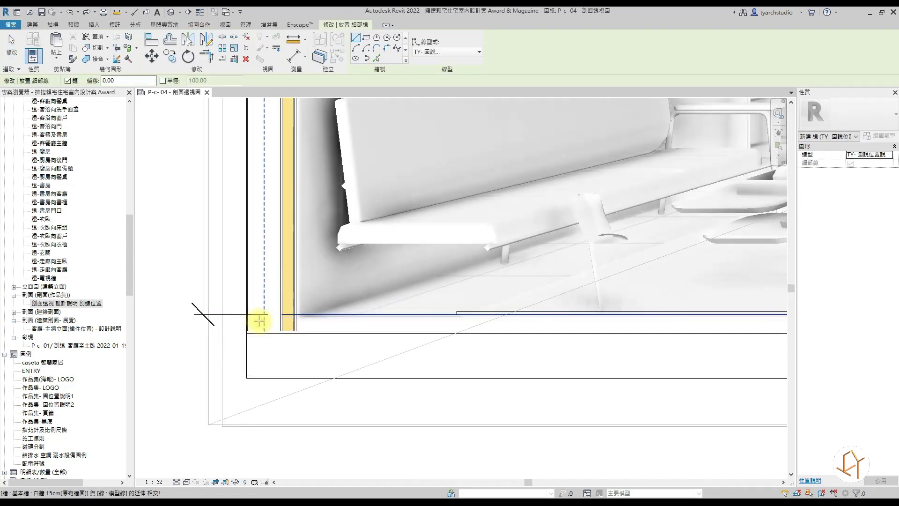
pyautogui.press('Escape')
pyautogui.press('Escape')
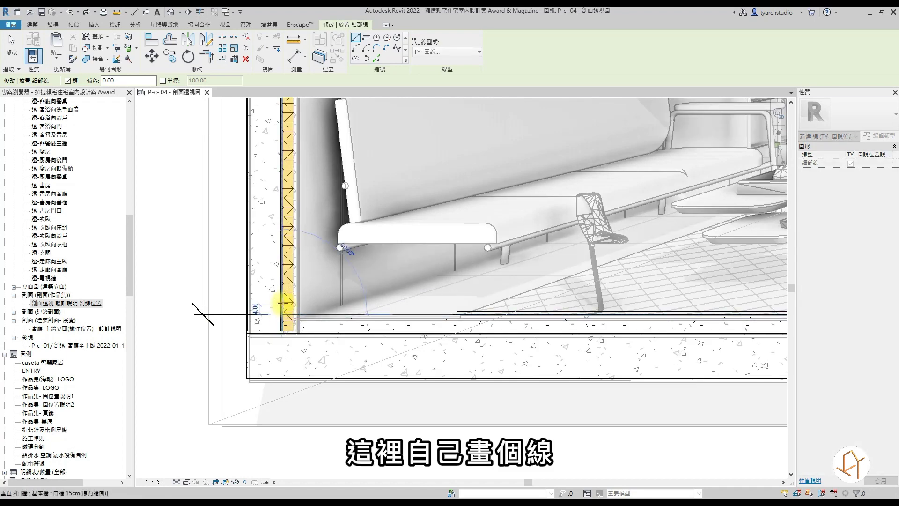
pyautogui.scroll(-6, 286, 283)
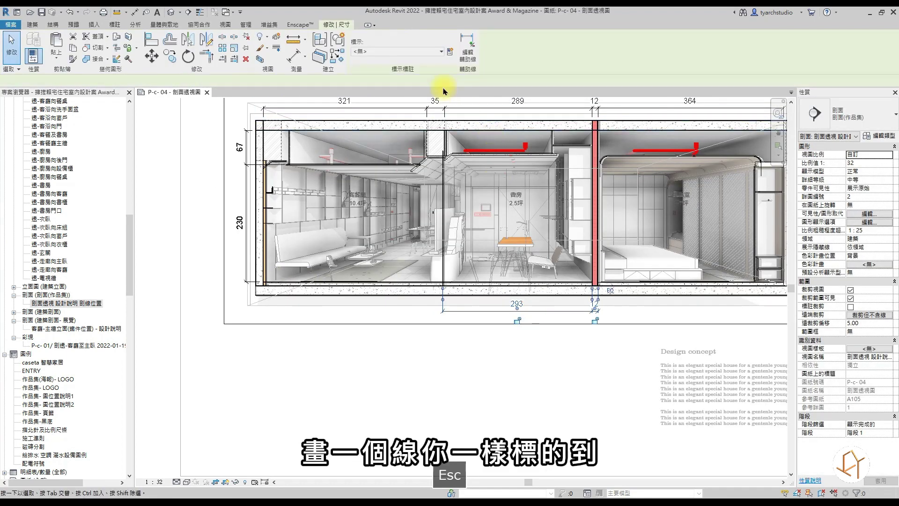
pyautogui.click(261, 288)
pyautogui.scroll(2, 260, 284)
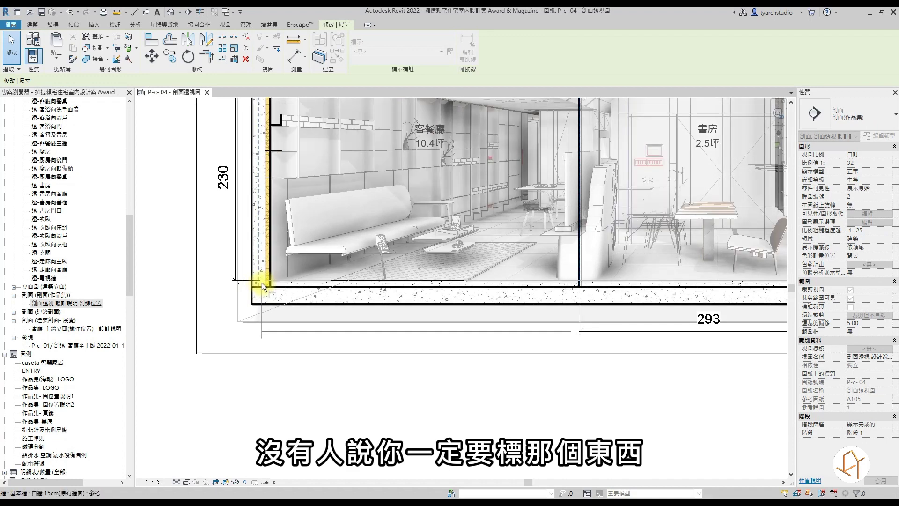
pyautogui.scroll(-3, 297, 309)
pyautogui.press('Escape')
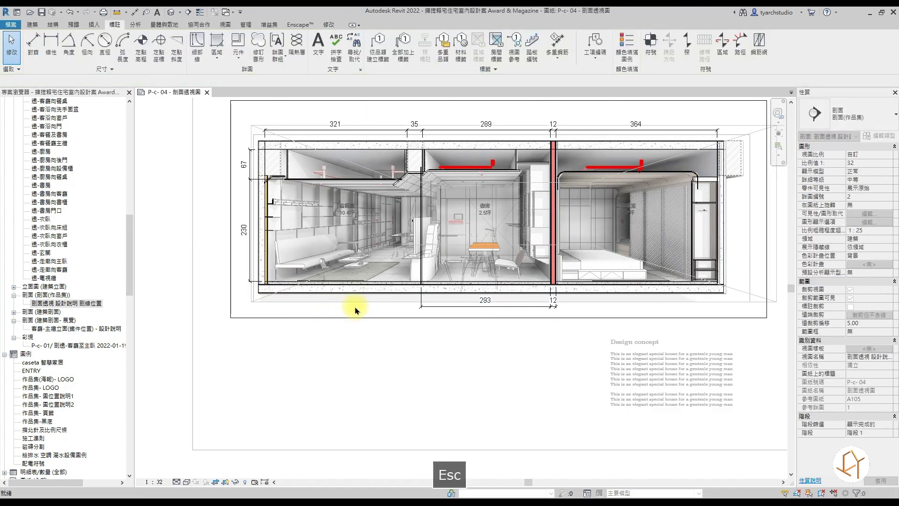
pyautogui.moveTo(606, 267); pyautogui.dragTo(531, 299, button='middle')
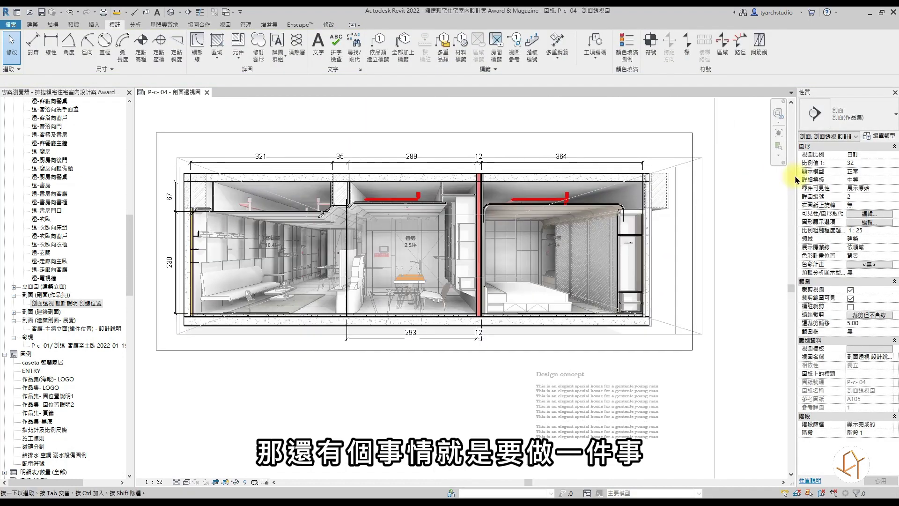
pyautogui.click(877, 135)
pyautogui.press('Escape')
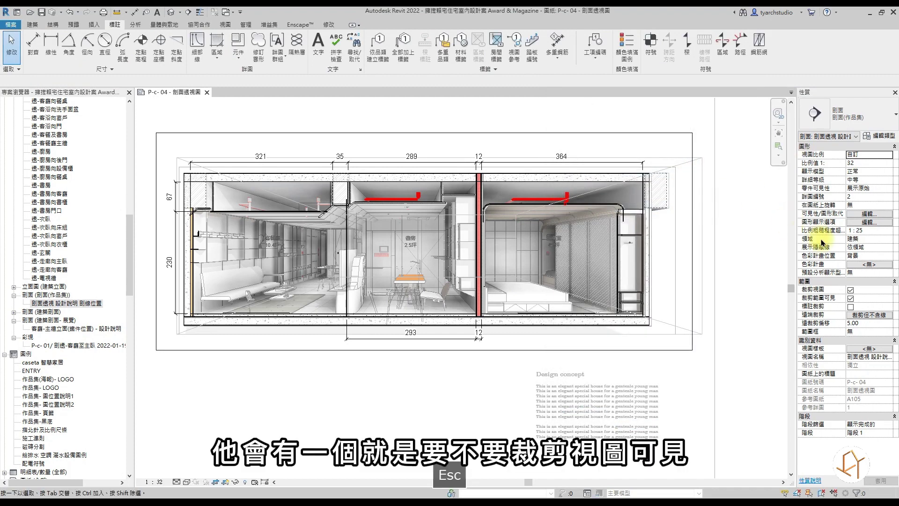
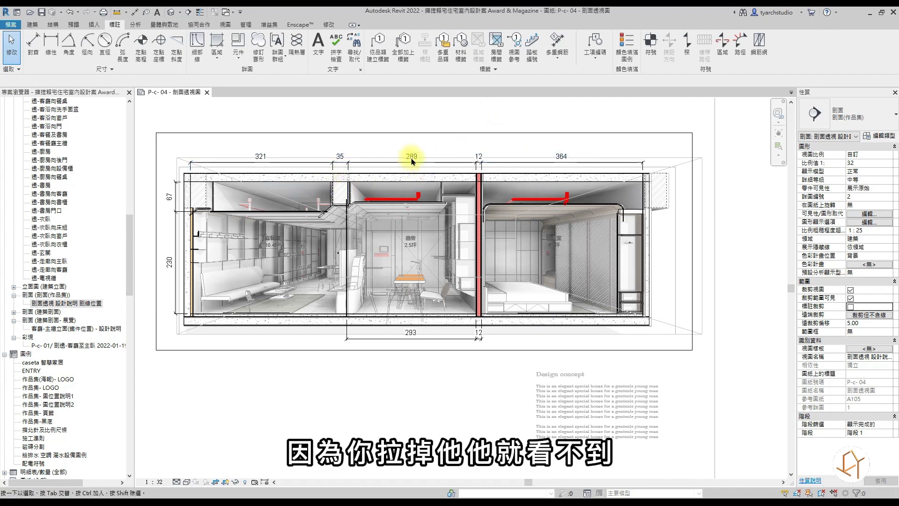
# Clear the selection, then start a detail line at the slab edge and cancel it.
pyautogui.click(418, 139)
pyautogui.press('Escape')
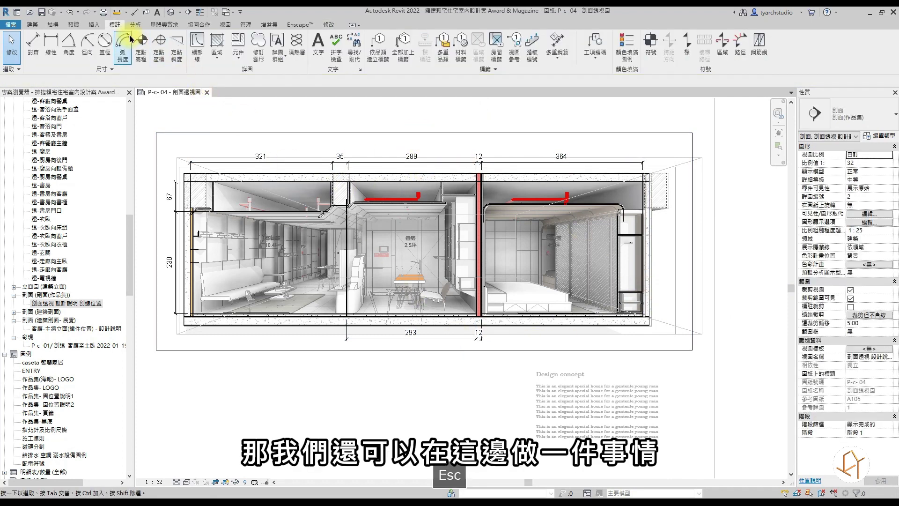
pyautogui.click(199, 54)
pyautogui.scroll(1, 177, 315)
pyautogui.scroll(3, 187, 315)
pyautogui.scroll(2, 202, 309)
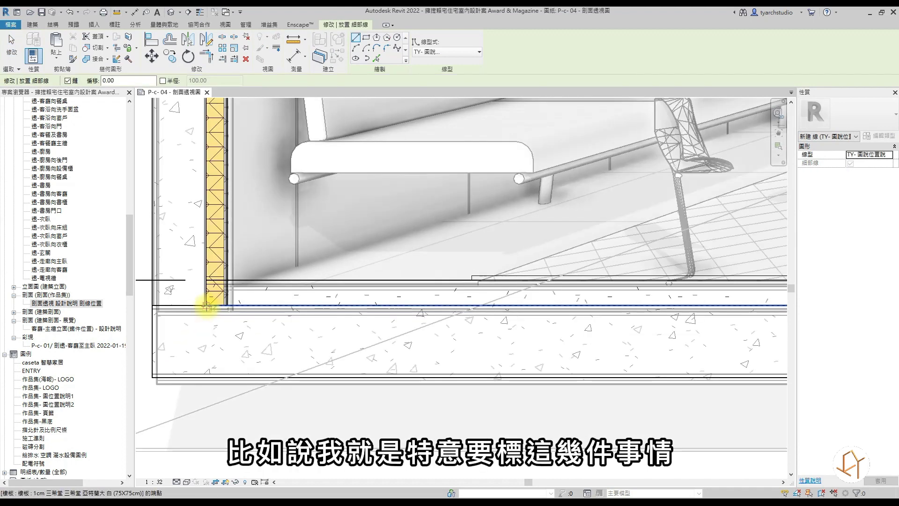
pyautogui.click(207, 306)
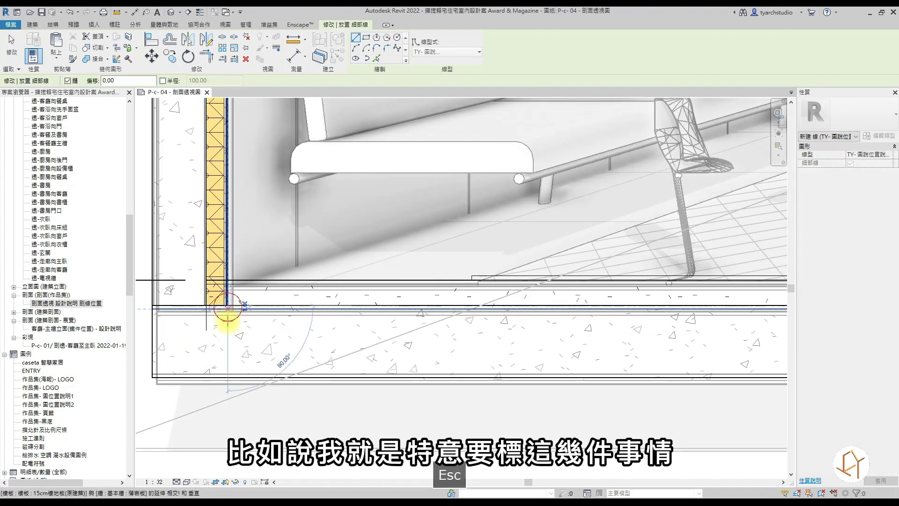
pyautogui.press('Escape')
# Delete the old 293 dimension beneath the section.
pyautogui.scroll(-2, 228, 328)
pyautogui.scroll(-2, 227, 328)
pyautogui.click(637, 377)
pyautogui.press('Delete')
pyautogui.scroll(-2, 636, 377)
# Start an aligned dimension with DI and bring the rooms' floor line into view.
pyautogui.press('d')
pyautogui.press('i')
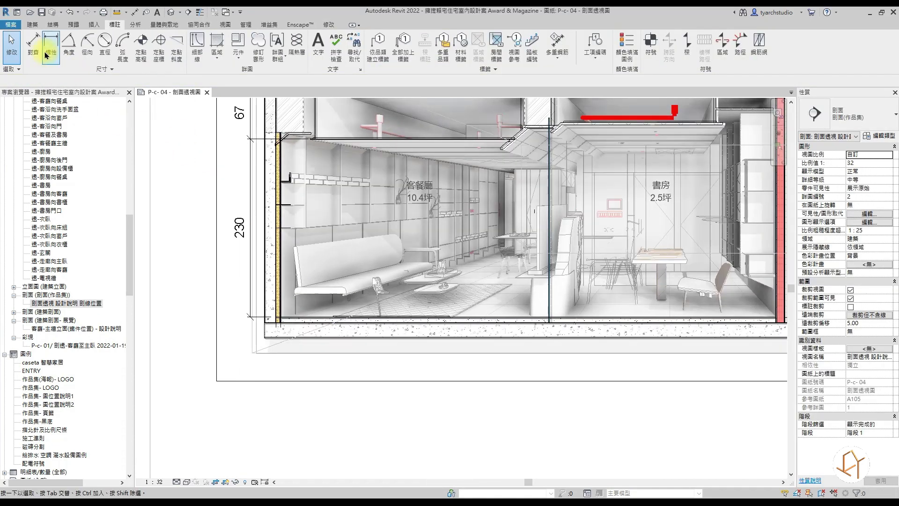
pyautogui.press('d')
pyautogui.press('i')
pyautogui.scroll(2, 286, 325)
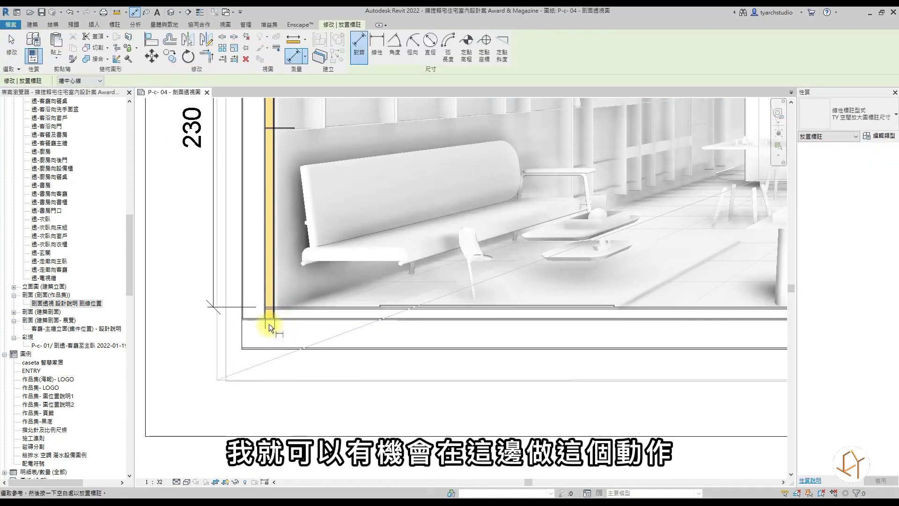
pyautogui.scroll(2, 269, 324)
pyautogui.scroll(-3, 286, 342)
pyautogui.scroll(-2, 440, 342)
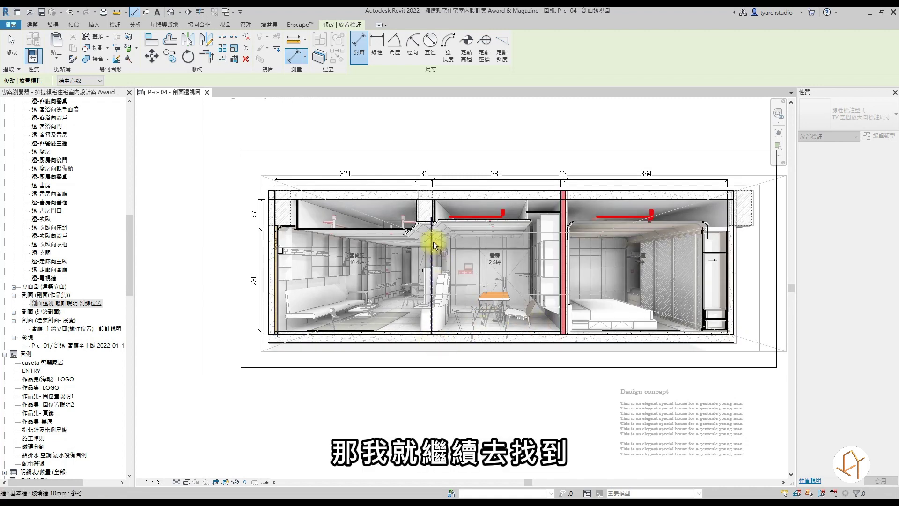
pyautogui.scroll(3, 436, 227)
pyautogui.moveTo(451, 395); pyautogui.dragTo(453, 327, button='middle')
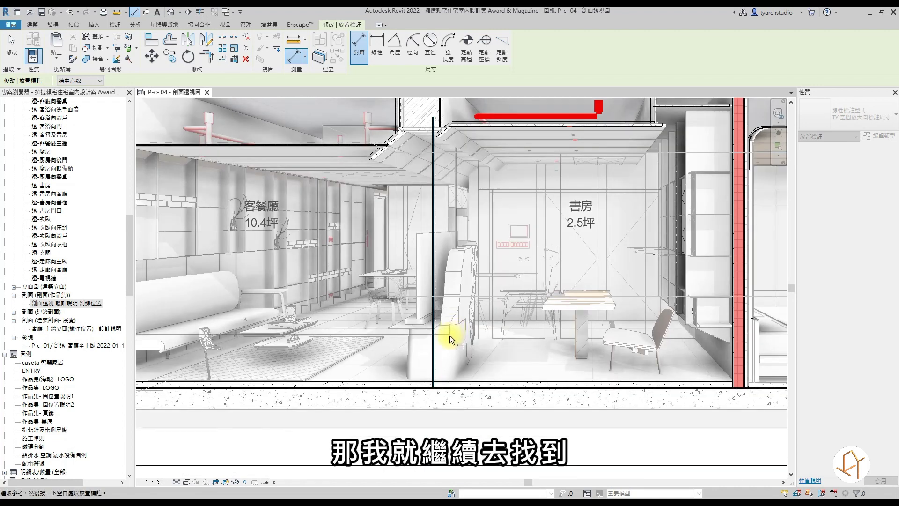
pyautogui.moveTo(454, 413); pyautogui.dragTo(408, 334, button='middle')
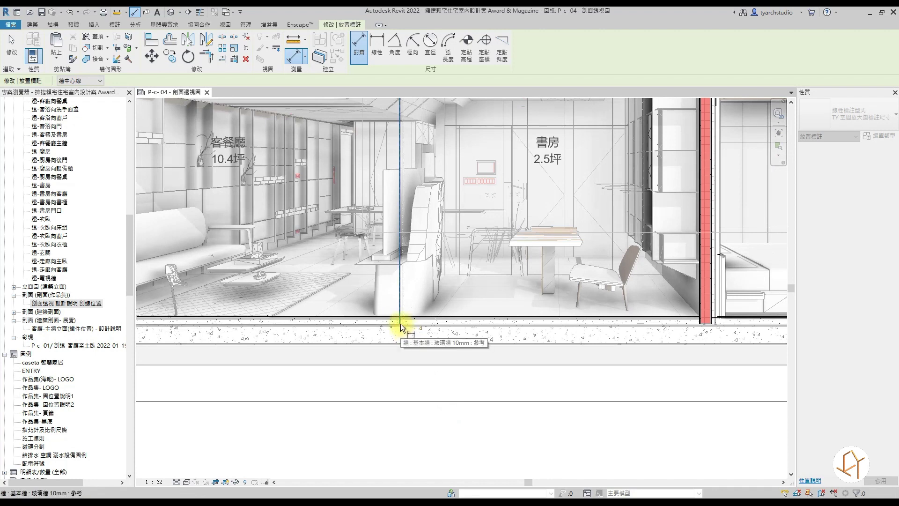
# Dimension the left wall, red wall and wardrobe wall, placing the 639 / 12 / 372 string below.
pyautogui.click(401, 326)
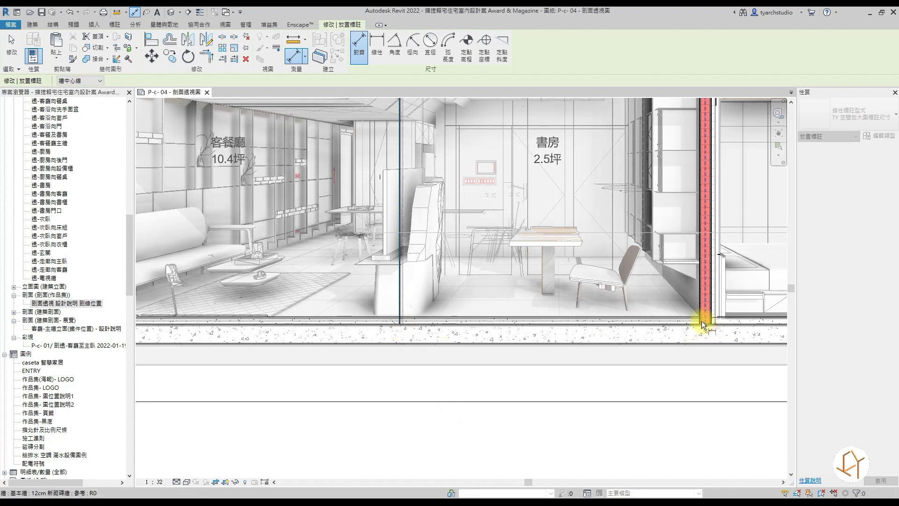
pyautogui.press('Tab')
pyautogui.click(700, 327)
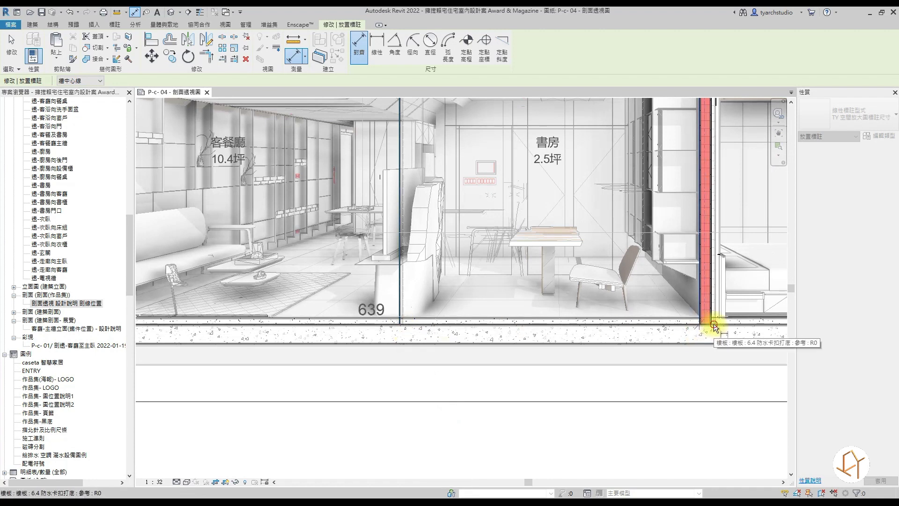
pyautogui.scroll(-2, 604, 330)
pyautogui.moveTo(614, 333); pyautogui.dragTo(434, 327, button='middle')
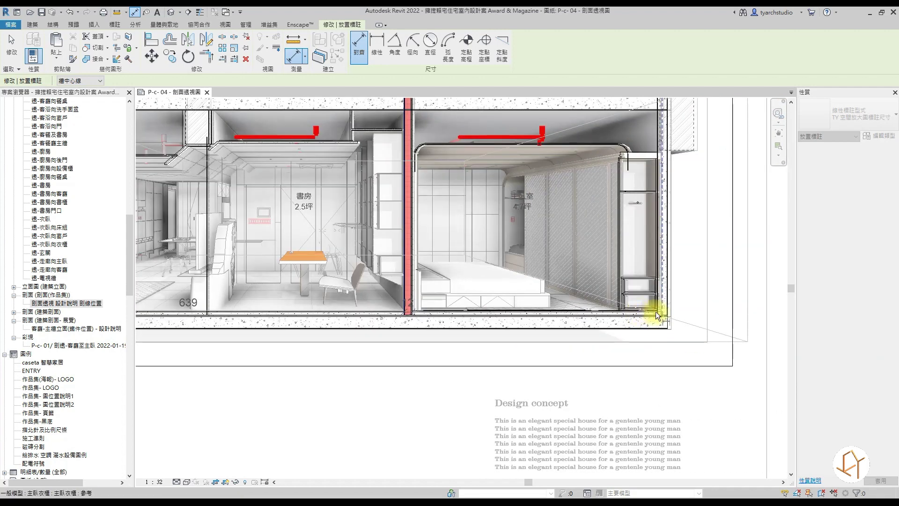
pyautogui.click(659, 310)
pyautogui.scroll(-2, 653, 337)
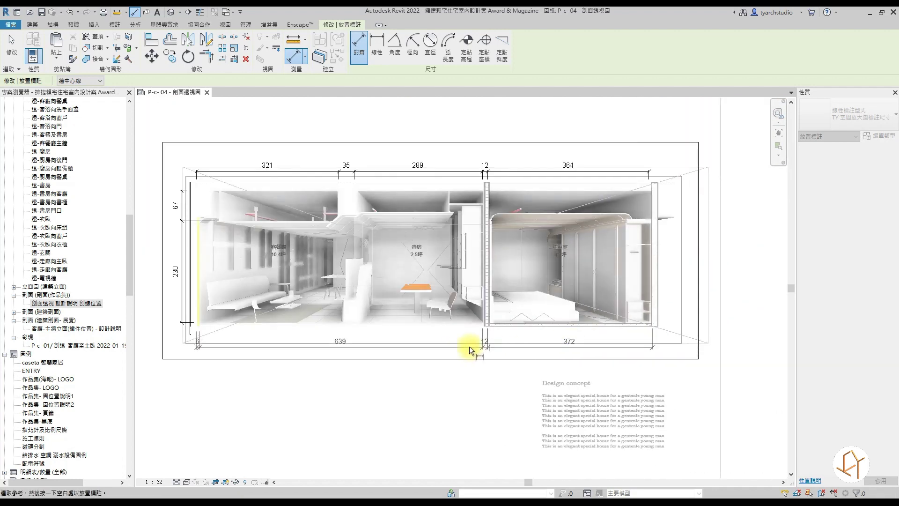
pyautogui.click(456, 347)
pyautogui.press('Escape')
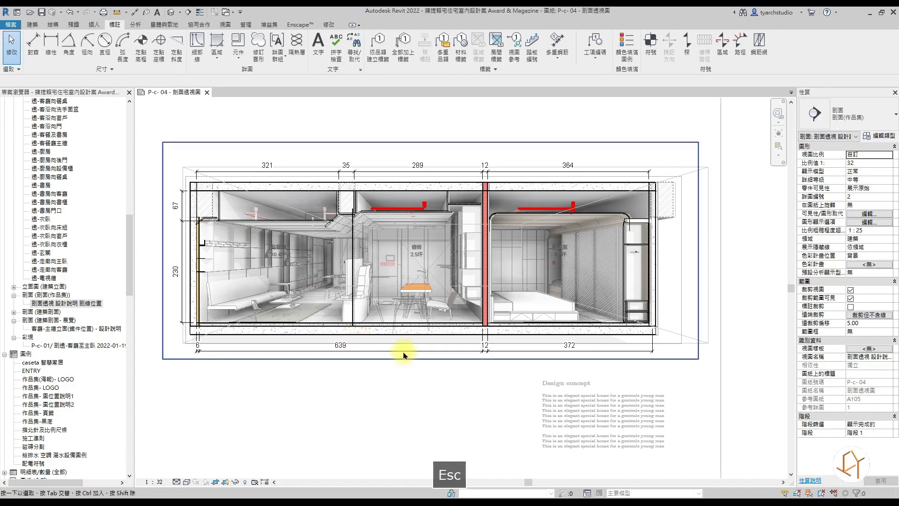
pyautogui.rightClick(427, 130)
# Deactivate the section viewport and zoom around the sheet to check the new dimensions.
pyautogui.click(510, 173)
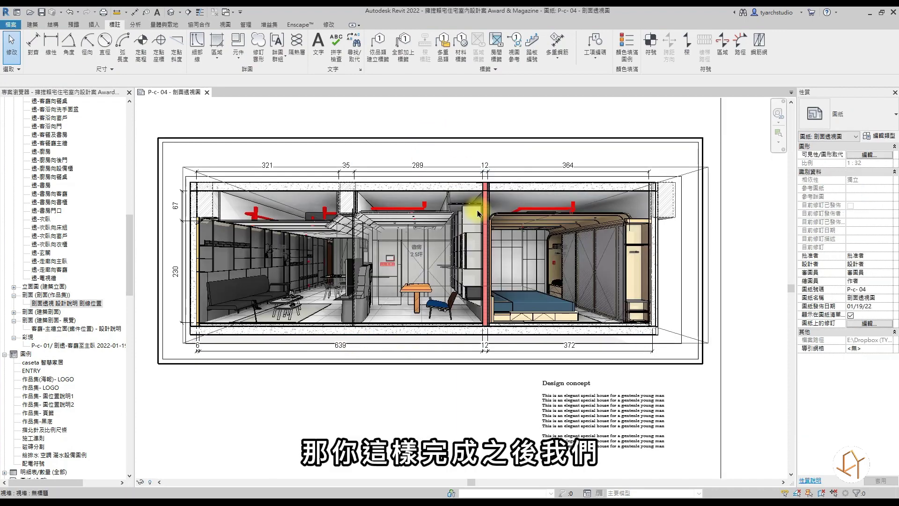
pyautogui.scroll(-2, 508, 262)
pyautogui.scroll(-2, 506, 299)
pyautogui.scroll(1, 506, 308)
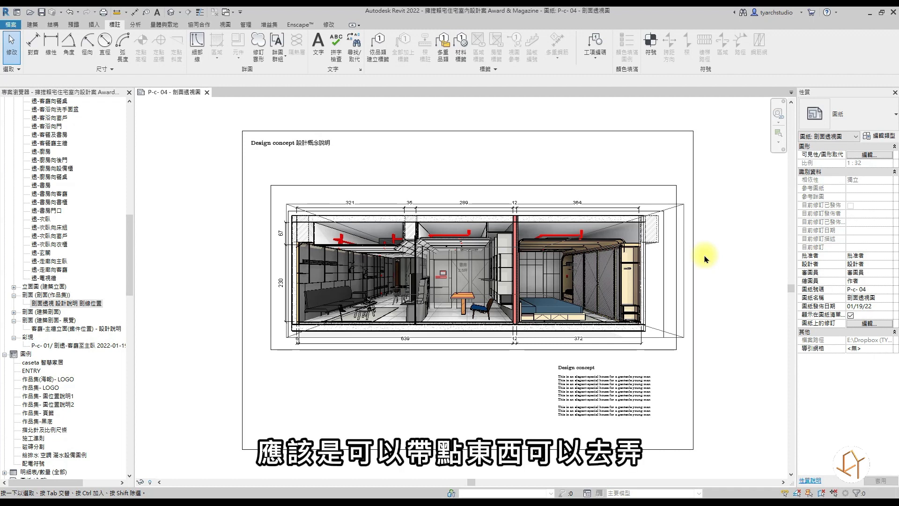
pyautogui.scroll(3, 457, 255)
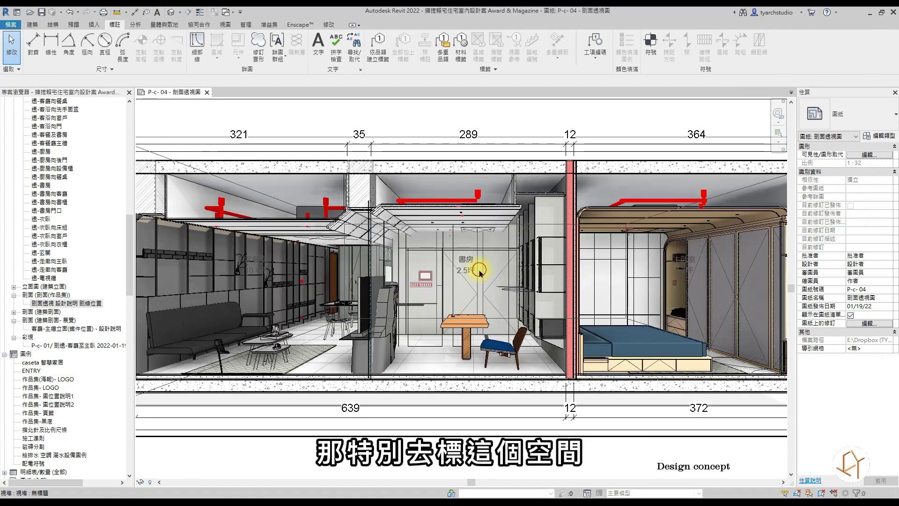
# Select the 書房, 主臥室 and 客餐廳 room tags together.
pyautogui.click(466, 262)
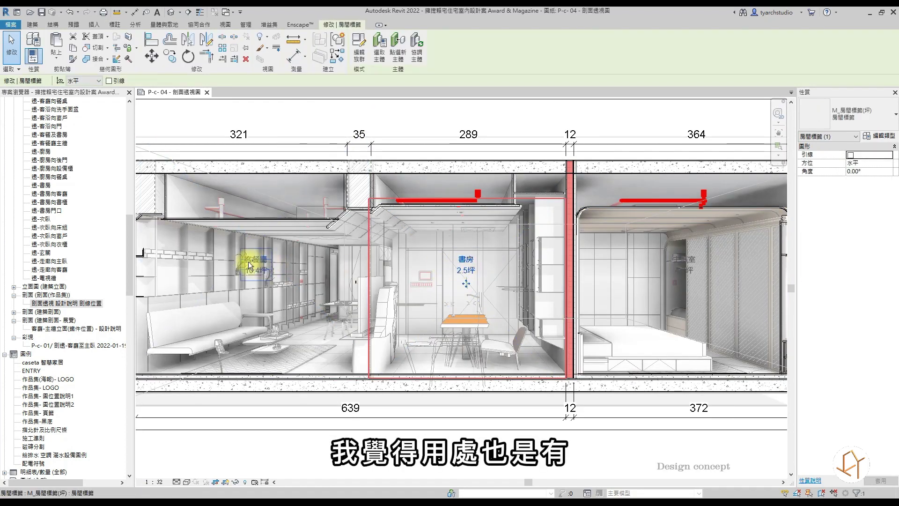
pyautogui.press('Escape')
pyautogui.click(684, 264)
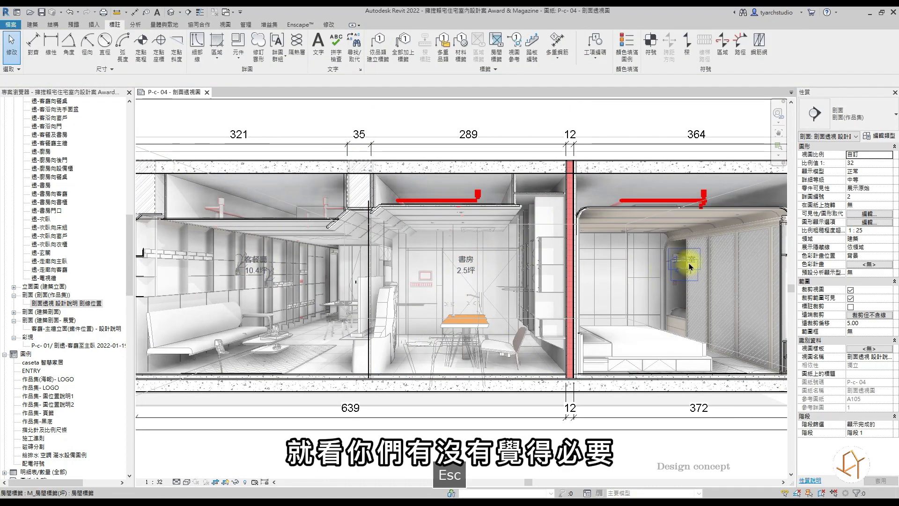
pyautogui.click(473, 262)
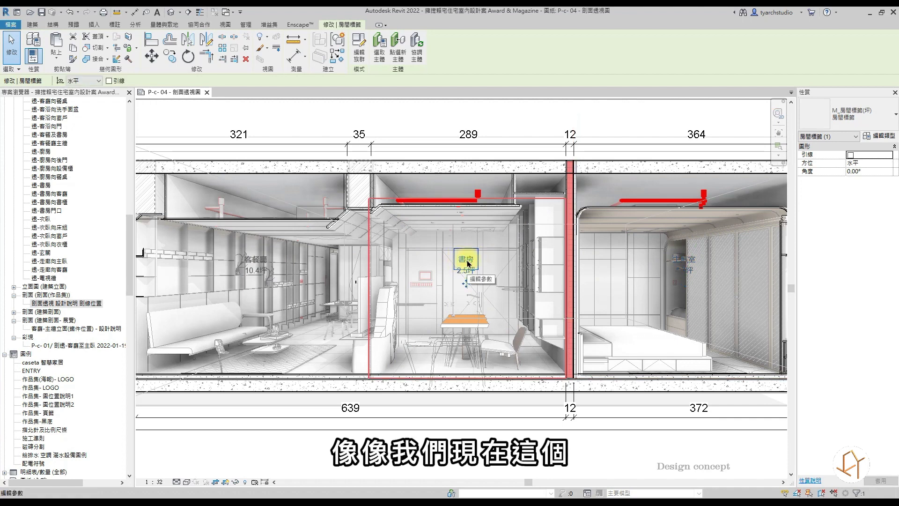
pyautogui.keyDown('ctrl'); pyautogui.click(258, 265); pyautogui.keyUp('ctrl')
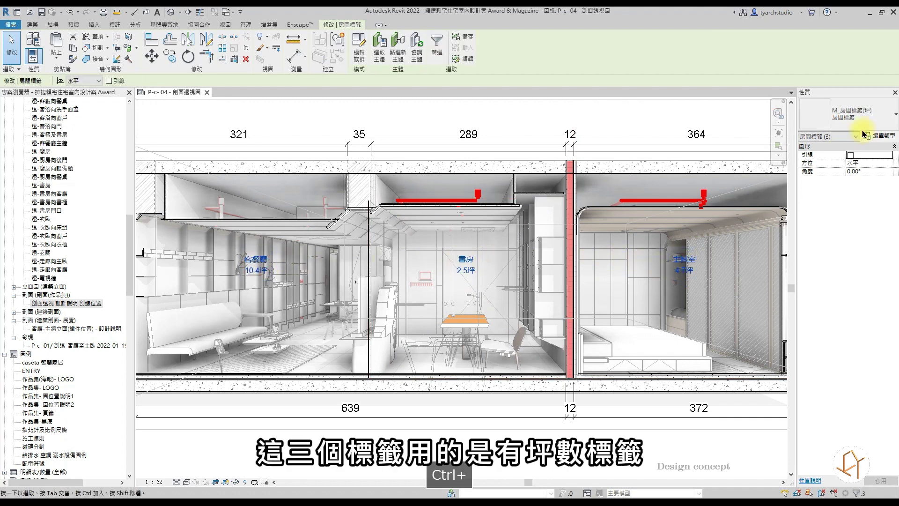
# Try the 3mm, 坪 and 1.5mm 坪 room tag types on the selected tags.
pyautogui.click(859, 122)
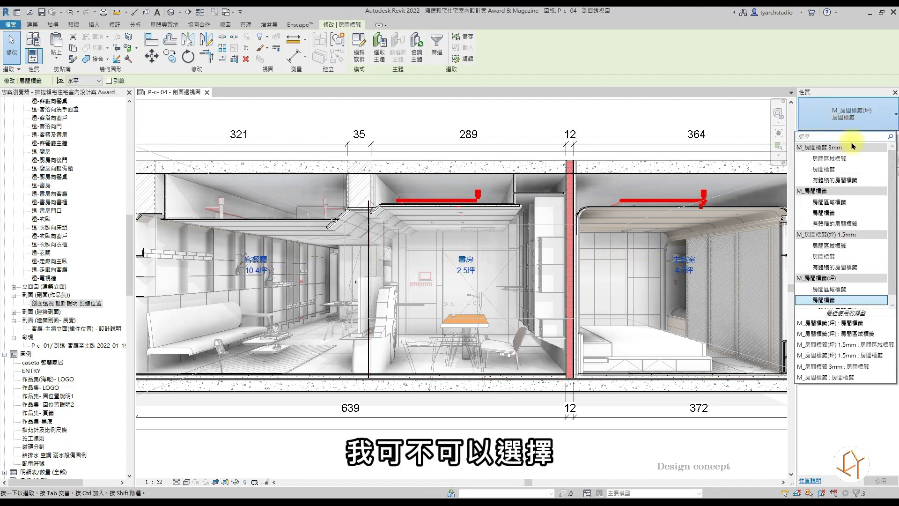
pyautogui.click(845, 170)
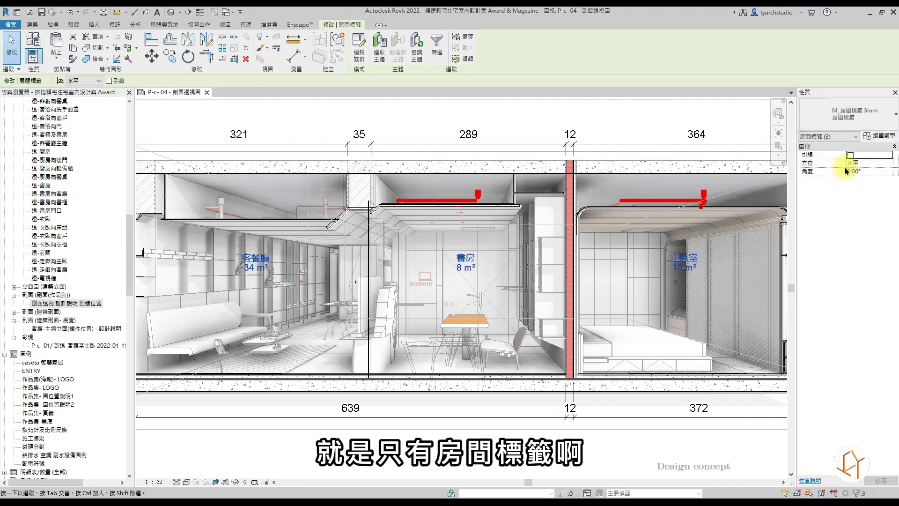
pyautogui.click(848, 115)
pyautogui.scroll(-1, 842, 273)
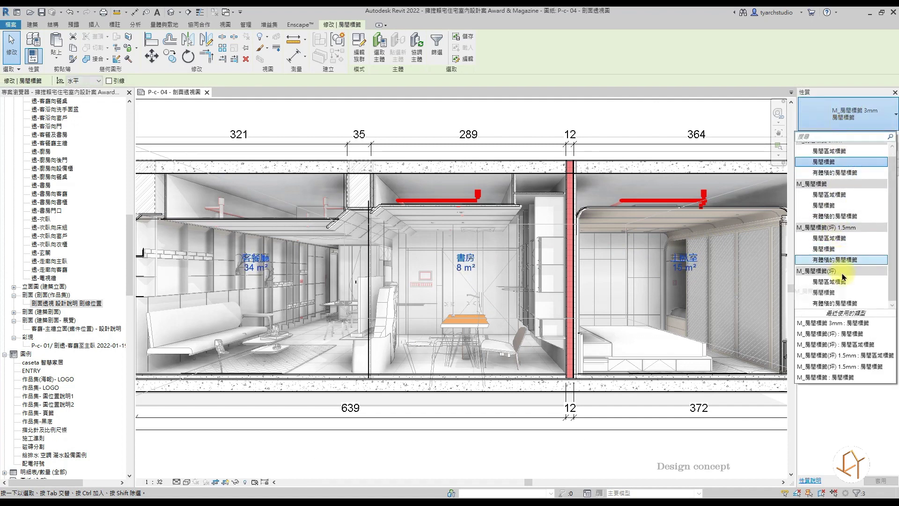
pyautogui.click(841, 282)
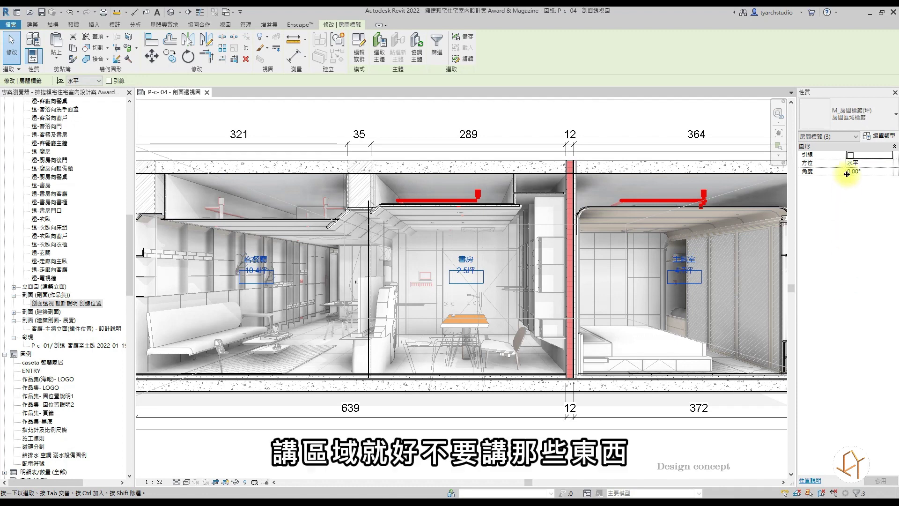
pyautogui.click(848, 114)
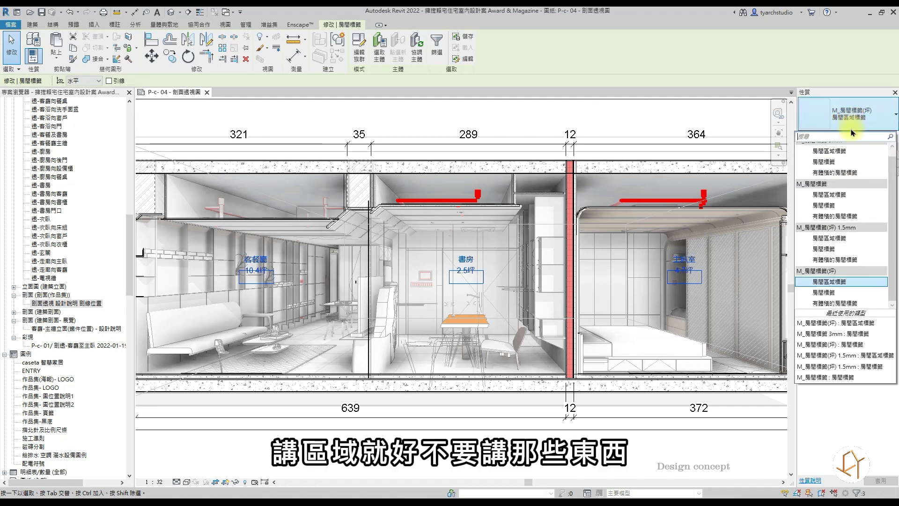
pyautogui.click(848, 252)
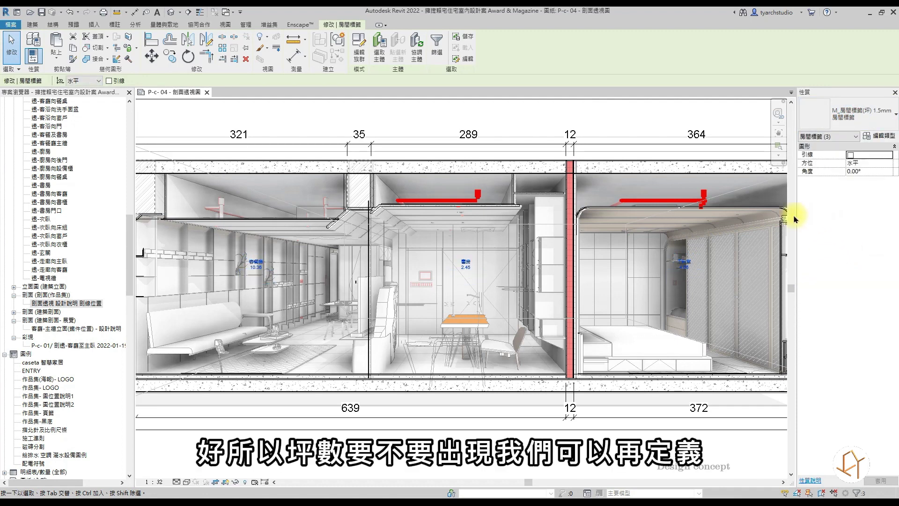
# Switch the tags to the area-only type M_房間標籤 : 房間標籤, then deselect them.
pyautogui.click(847, 115)
pyautogui.click(838, 239)
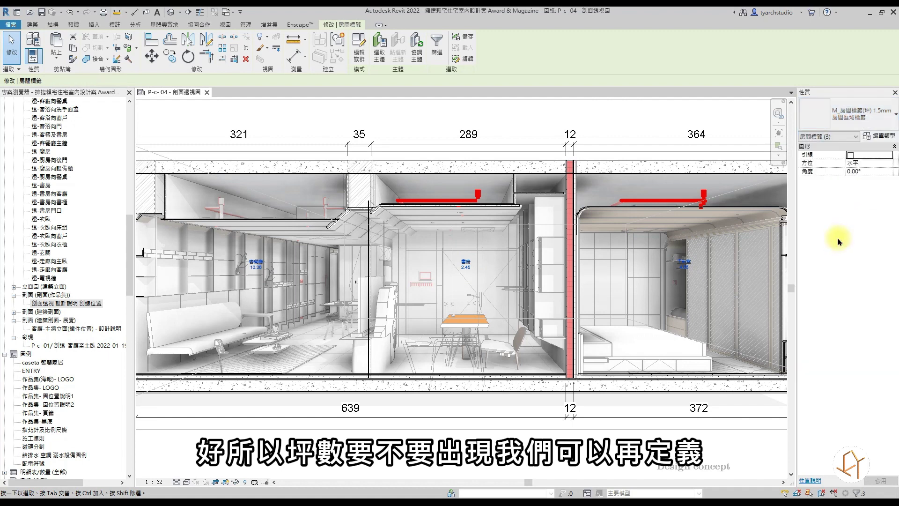
pyautogui.click(840, 117)
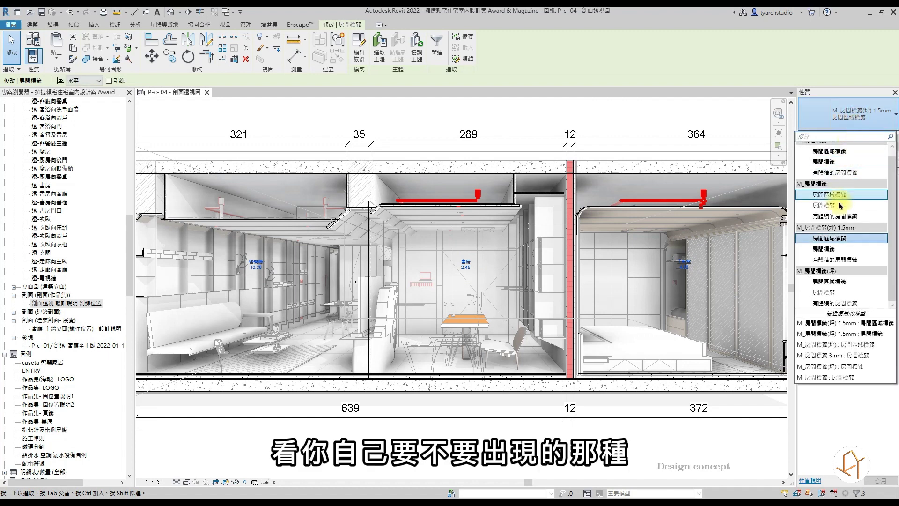
pyautogui.click(838, 210)
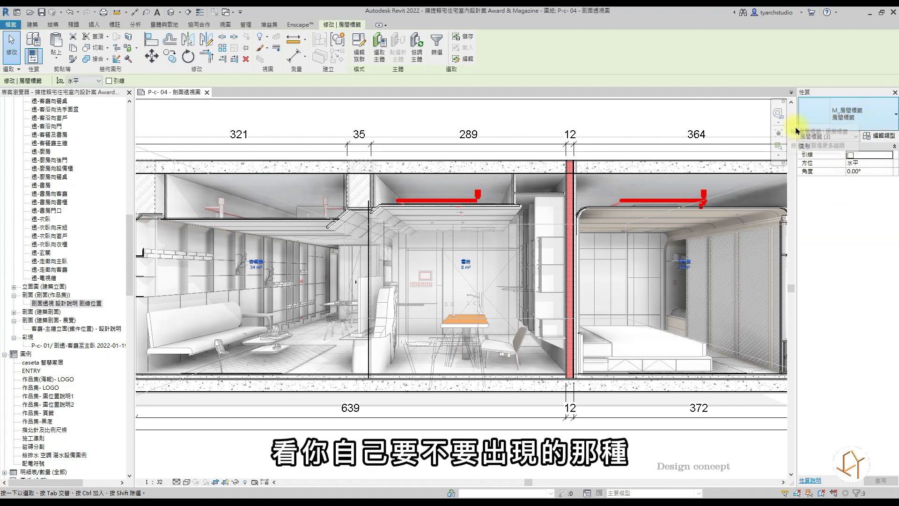
pyautogui.click(586, 114)
pyautogui.press('Escape')
pyautogui.rightClick(439, 107)
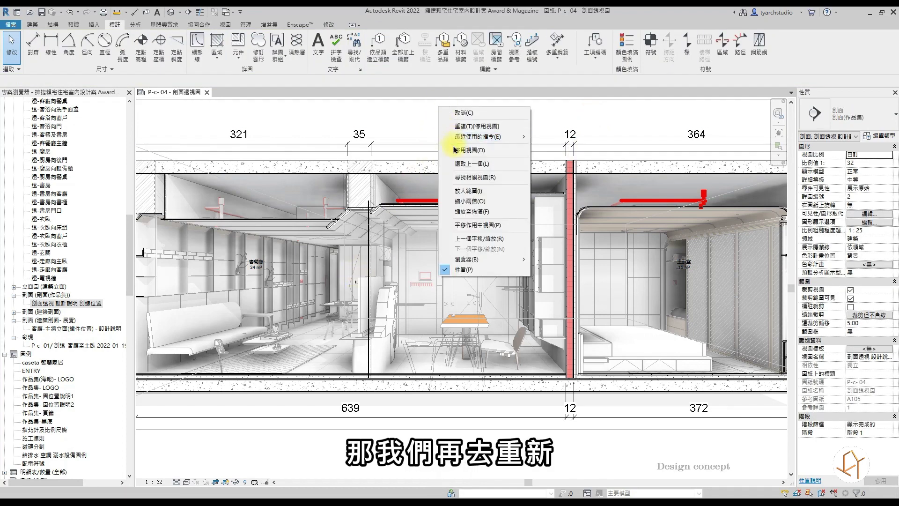
# Deactivate the section view (取消啟用視圖) and zoom out to the full sheet.
pyautogui.click(453, 149)
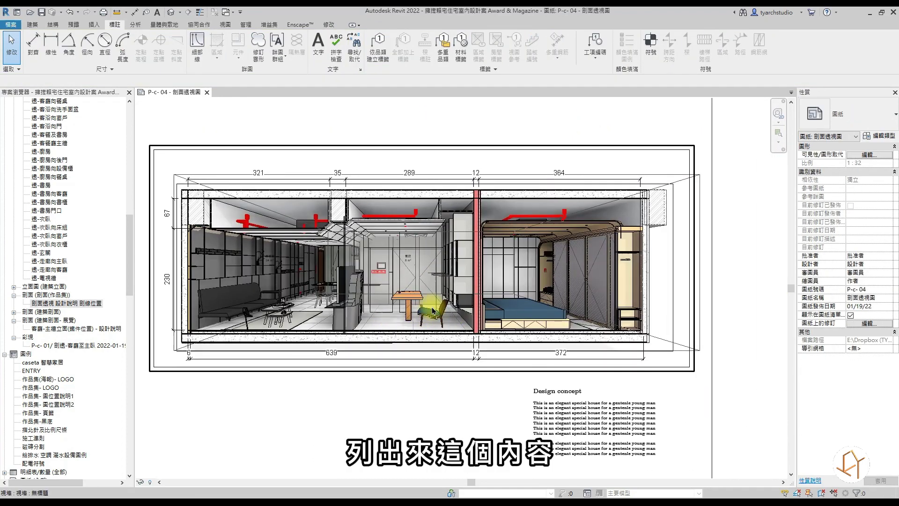
pyautogui.scroll(-1, 433, 311)
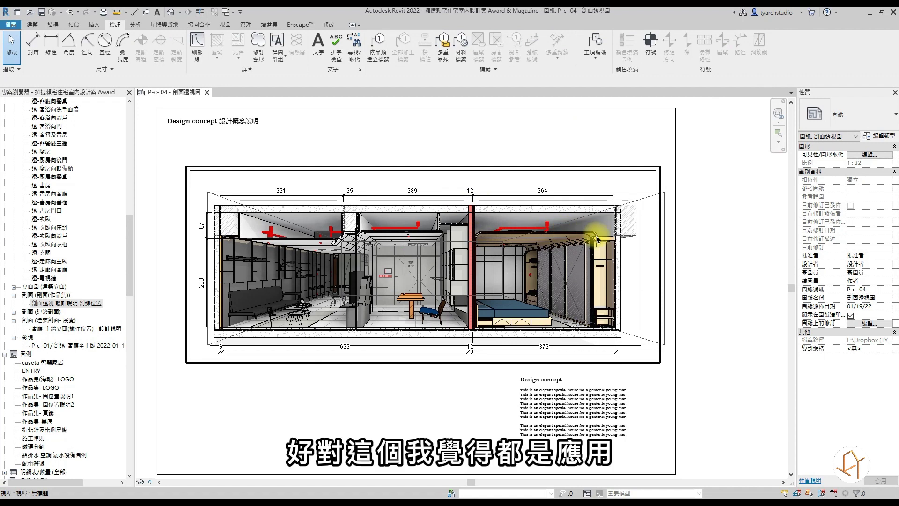